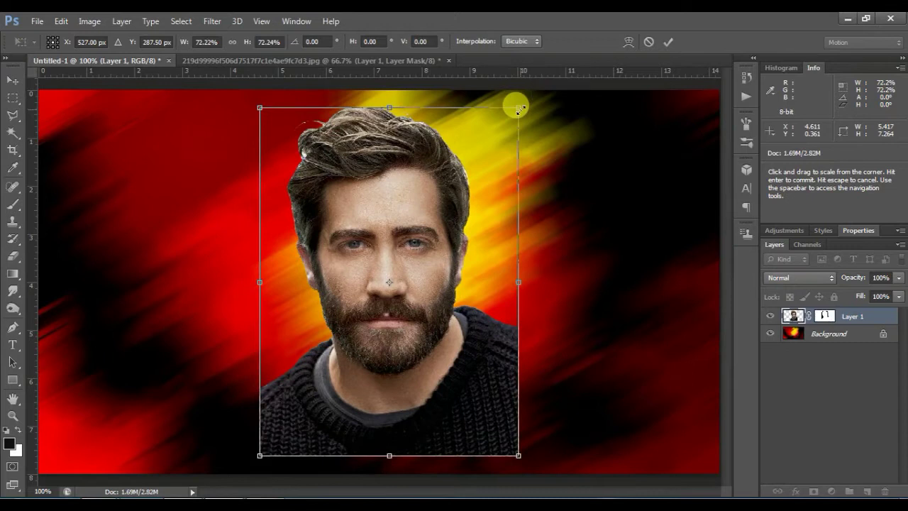
# Apply the portrait's scaling at about 72% and duplicate Layer 1 twice.
pyautogui.press('Return')
pyautogui.hotkey('ctrl', '-')
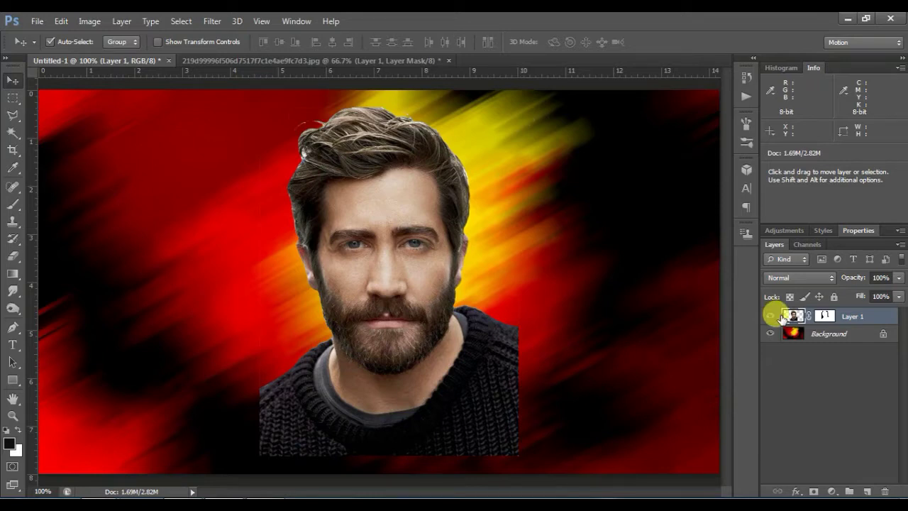
pyautogui.hotkey('ctrl', 'j')
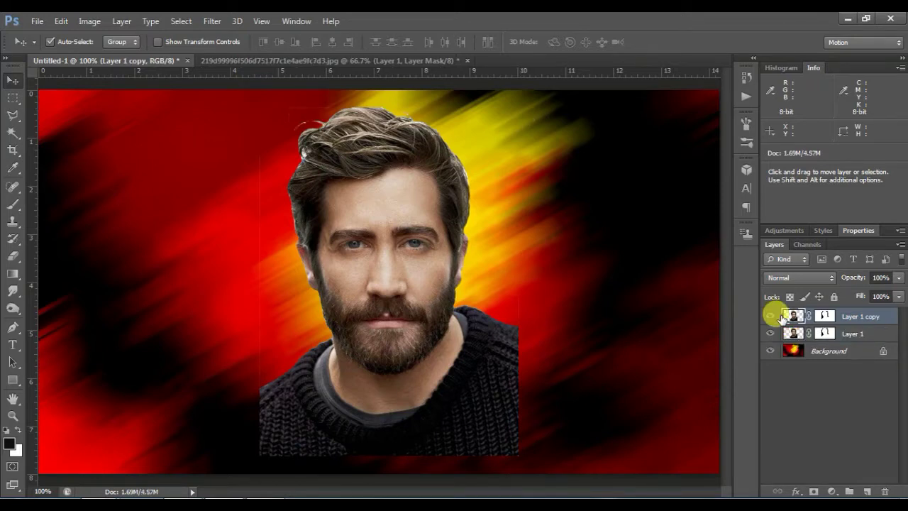
pyautogui.hotkey('ctrl', 'j')
pyautogui.click(793, 334)
pyautogui.keyDown('shift'); pyautogui.click(793, 321); pyautogui.keyUp('shift')
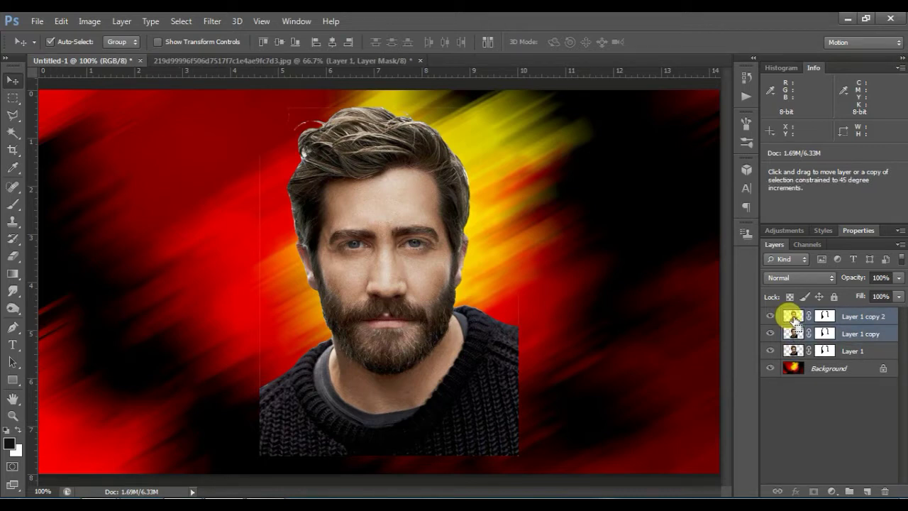
pyautogui.hotkey('ctrl', 'shift', 'alt', 'e')
pyautogui.press('Delete')
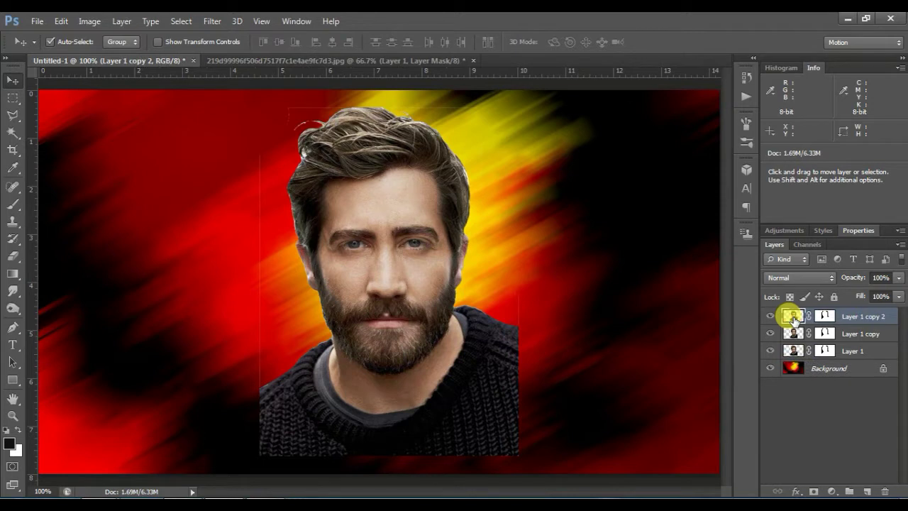
# Set the Eraser to 79 px on the Layer 1 copy 2 mask and hide the Layer 1 copy and Layer 1 layers.
pyautogui.click(12, 256)
pyautogui.rightClick(235, 219)
pyautogui.click(305, 249)
pyautogui.click(227, 138)
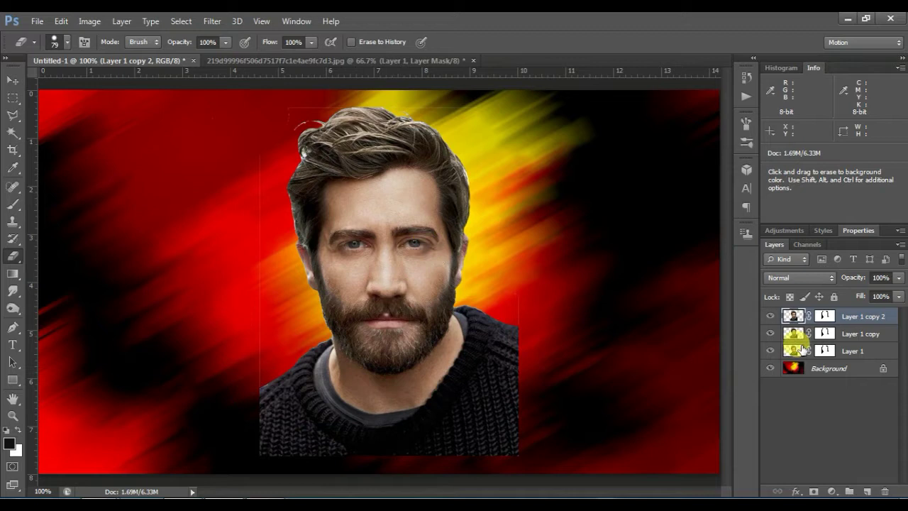
pyautogui.click(822, 316)
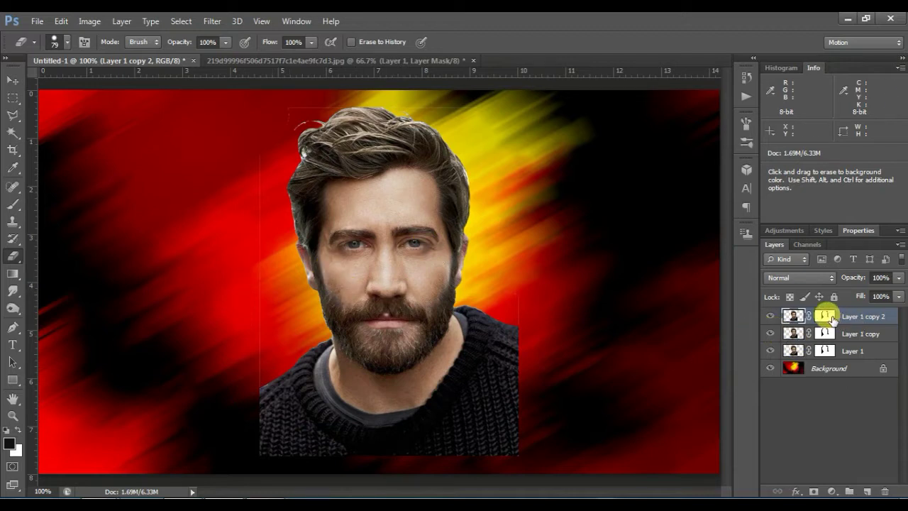
pyautogui.press('x')
pyautogui.moveTo(770, 333); pyautogui.dragTo(770, 350)
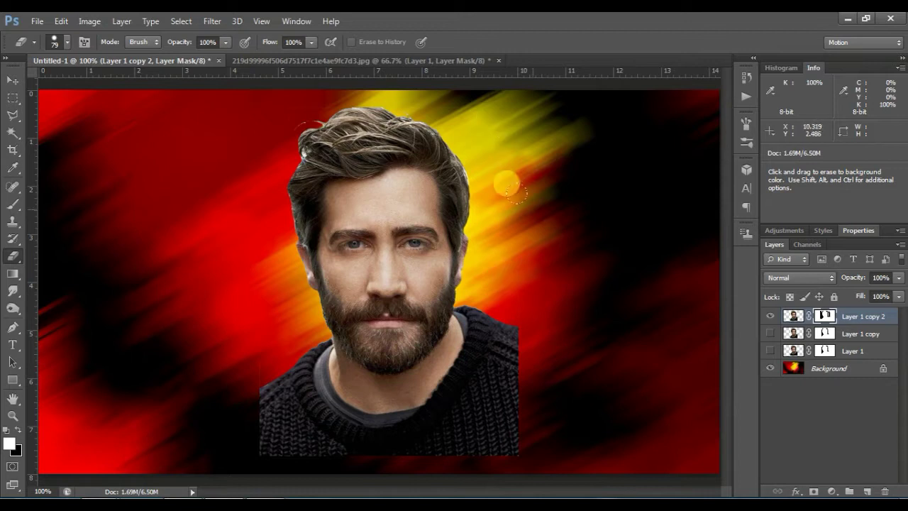
# Erase the leftover fringe around the hair and head on the layer mask, reducing the eraser to 42 px.
pyautogui.hotkey('ctrl', '+')
pyautogui.moveTo(523, 193); pyautogui.dragTo(537, 362)
pyautogui.rightClick(540, 152)
pyautogui.click(578, 186)
pyautogui.click(482, 127)
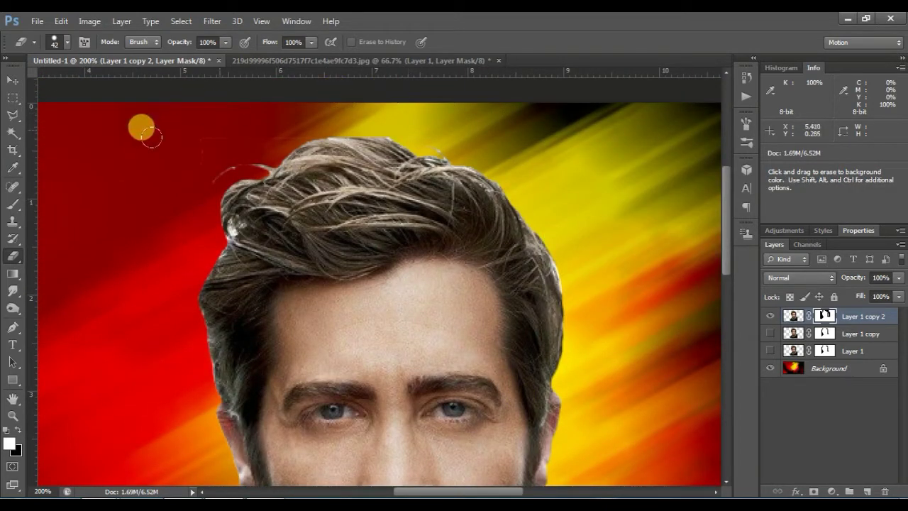
pyautogui.scroll(-10, 142, 183)
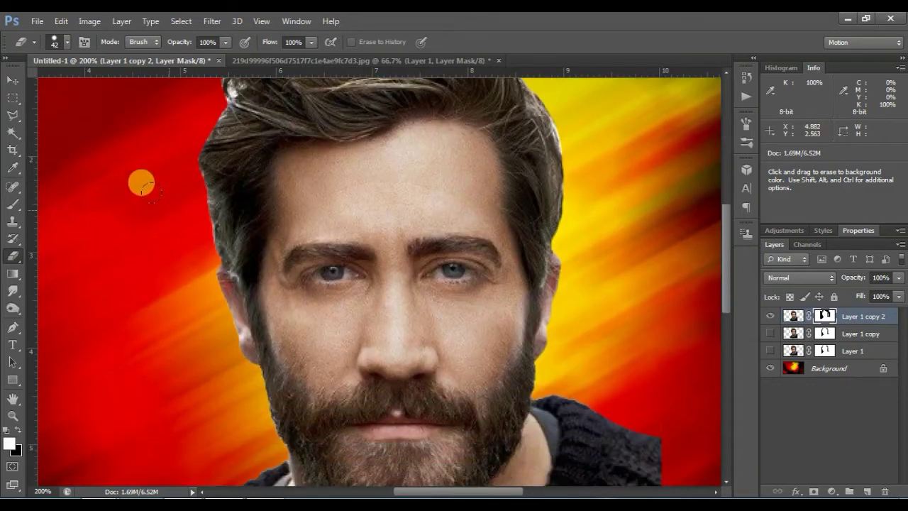
pyautogui.hotkey('ctrl', '-')
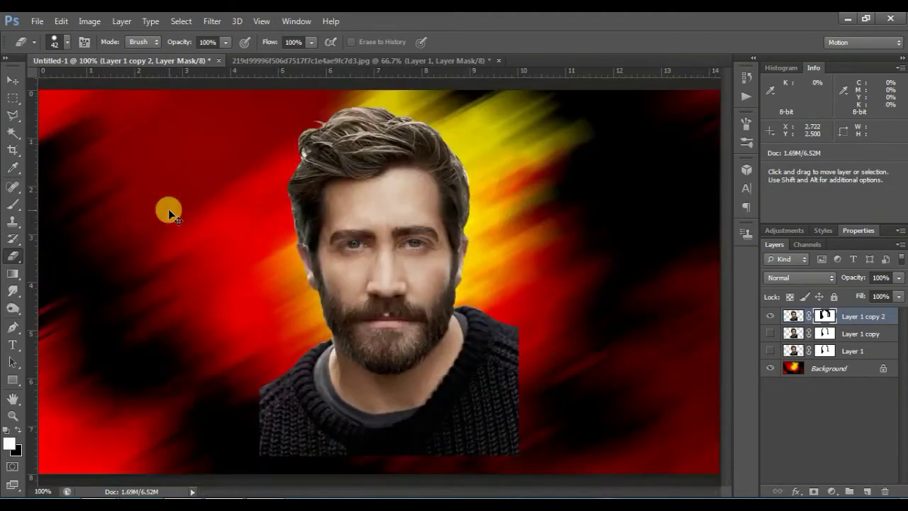
# Fade the sweater's straight side and lower edges into the background on the mask with a 54 px eraser.
pyautogui.hotkey('ctrl', '+')
pyautogui.scroll(-8, 446, 245)
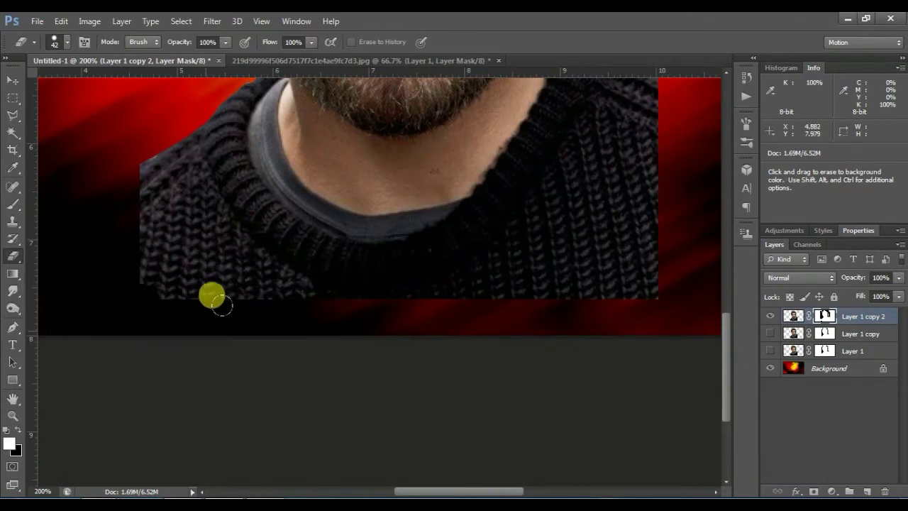
pyautogui.rightClick(183, 279)
pyautogui.moveTo(182, 229); pyautogui.dragTo(190, 232)
pyautogui.click(86, 178)
pyautogui.moveTo(103, 142); pyautogui.dragTo(117, 273)
pyautogui.moveTo(104, 242)
pyautogui.mouseDown()
pyautogui.moveTo(108, 270)
pyautogui.moveTo(135, 291)
pyautogui.moveTo(204, 305)
pyautogui.moveTo(534, 305)
pyautogui.moveTo(646, 287)
pyautogui.moveTo(501, 300)
pyautogui.moveTo(290, 296)
pyautogui.moveTo(227, 280)
pyautogui.moveTo(231, 266)
pyautogui.moveTo(585, 298)
pyautogui.moveTo(643, 245)
pyautogui.moveTo(448, 313)
pyautogui.moveTo(529, 287)
pyautogui.moveTo(442, 299)
pyautogui.mouseUp()
pyautogui.hotkey('ctrl', '-')
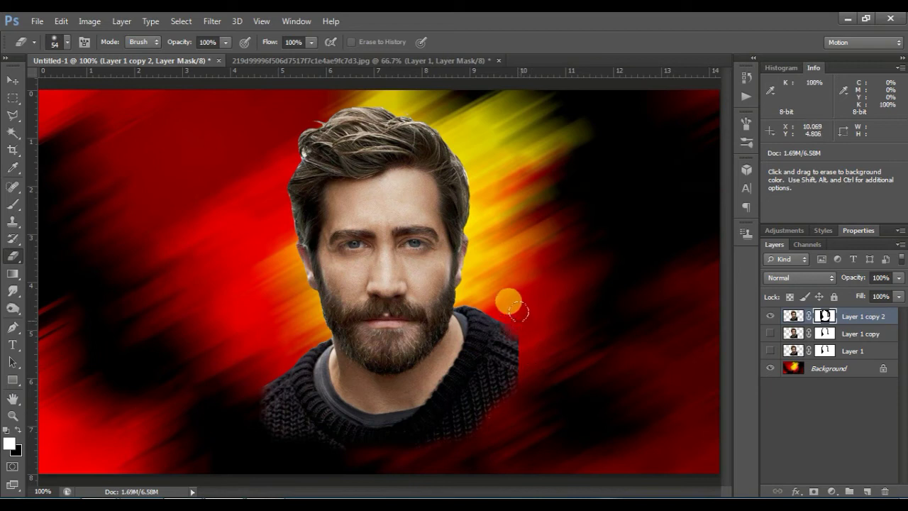
# Soften the shoulders and the sweater's lower edge further on the mask, enlarging the eraser to 93 px.
pyautogui.moveTo(506, 310)
pyautogui.mouseDown()
pyautogui.moveTo(527, 351)
pyautogui.moveTo(530, 341)
pyautogui.moveTo(511, 350)
pyautogui.moveTo(521, 366)
pyautogui.moveTo(496, 410)
pyautogui.moveTo(301, 457)
pyautogui.moveTo(249, 450)
pyautogui.moveTo(258, 434)
pyautogui.moveTo(255, 372)
pyautogui.moveTo(288, 341)
pyautogui.moveTo(267, 368)
pyautogui.mouseUp()
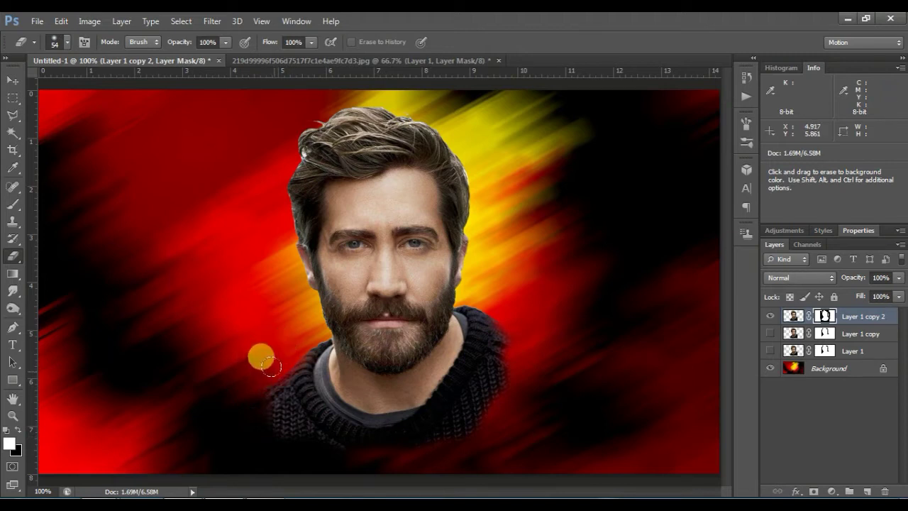
pyautogui.rightClick(200, 280)
pyautogui.click(288, 322)
pyautogui.click(215, 354)
pyautogui.moveTo(511, 389)
pyautogui.mouseDown()
pyautogui.moveTo(474, 409)
pyautogui.moveTo(436, 430)
pyautogui.moveTo(342, 452)
pyautogui.mouseUp()
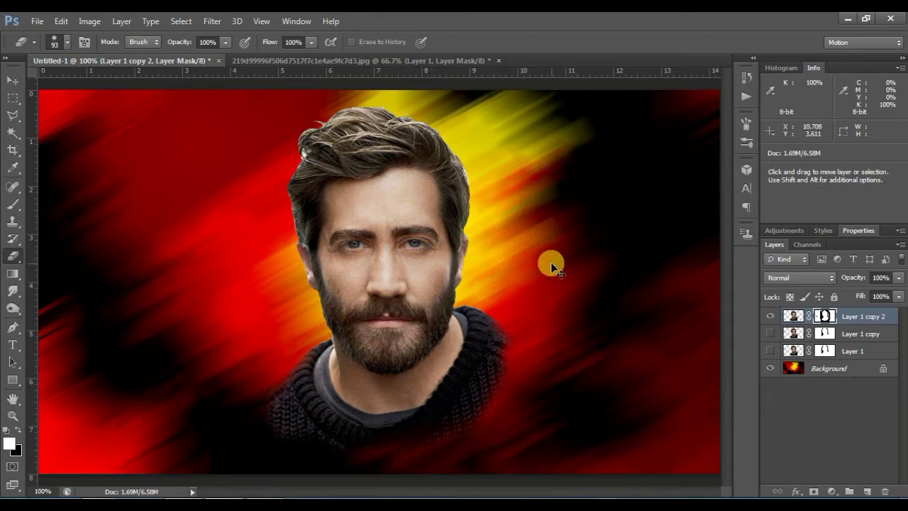
# Apply Levels to the Layer 1 copy 2 mask with black input 37, and to the layer image with inputs 9, 0.94 and 228.
pyautogui.hotkey('ctrl', 'l')
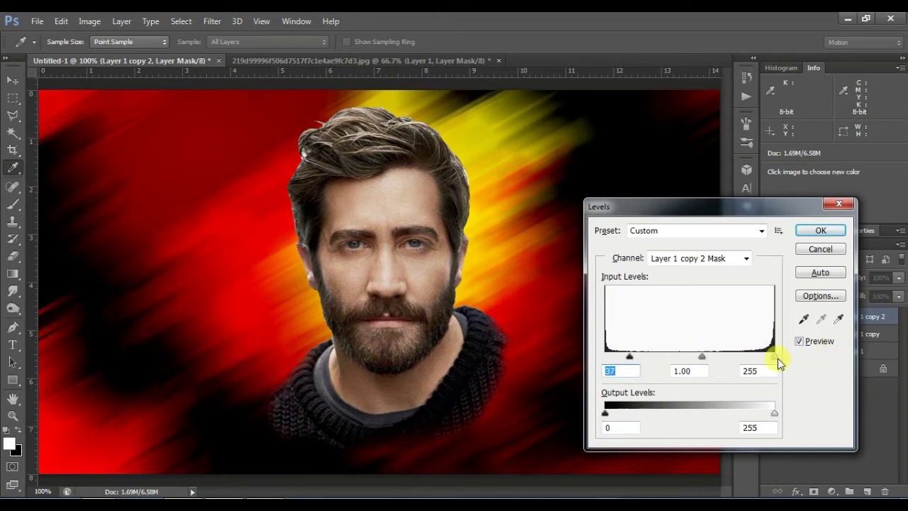
pyautogui.click(820, 230)
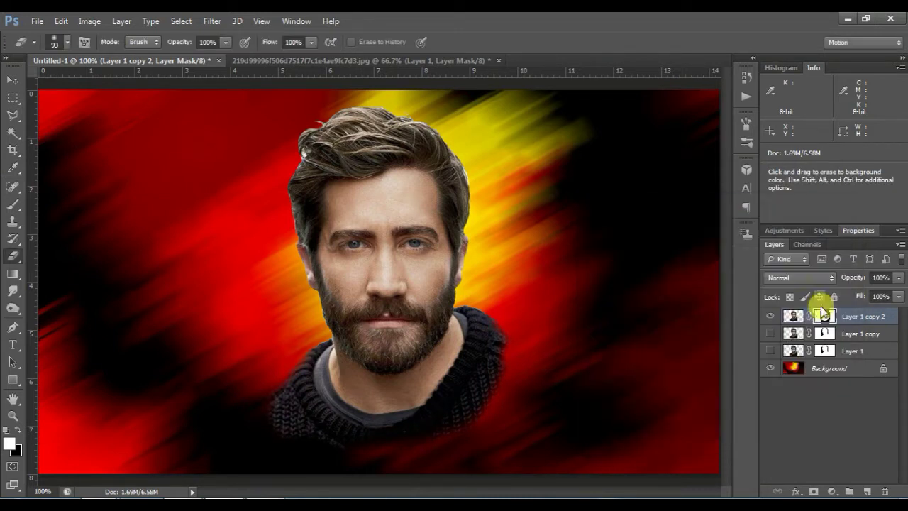
pyautogui.click(780, 316)
pyautogui.hotkey('ctrl', 'l')
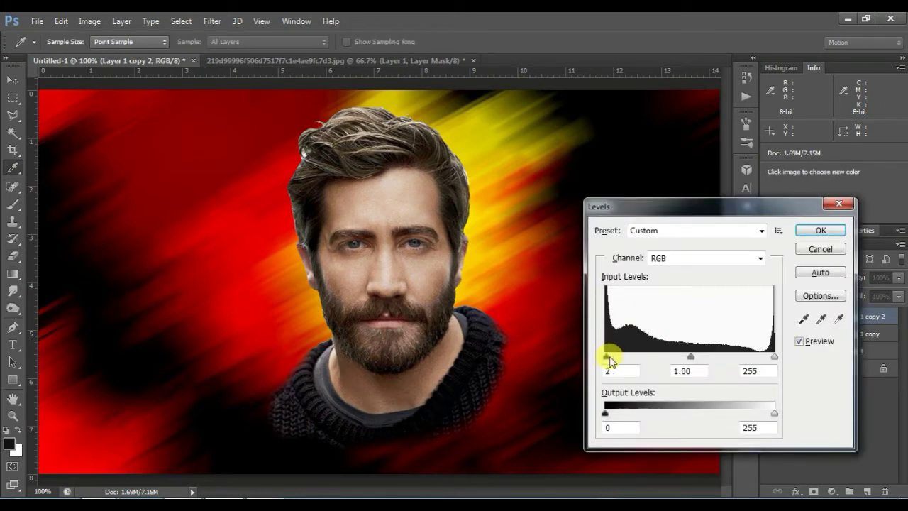
pyautogui.moveTo(610, 360); pyautogui.dragTo(614, 361)
pyautogui.moveTo(687, 363); pyautogui.dragTo(702, 362)
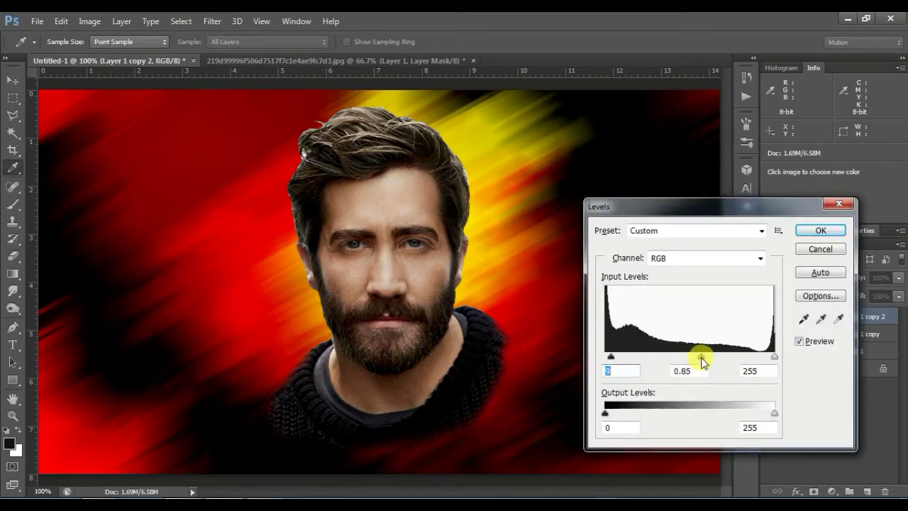
pyautogui.moveTo(773, 360); pyautogui.dragTo(759, 361)
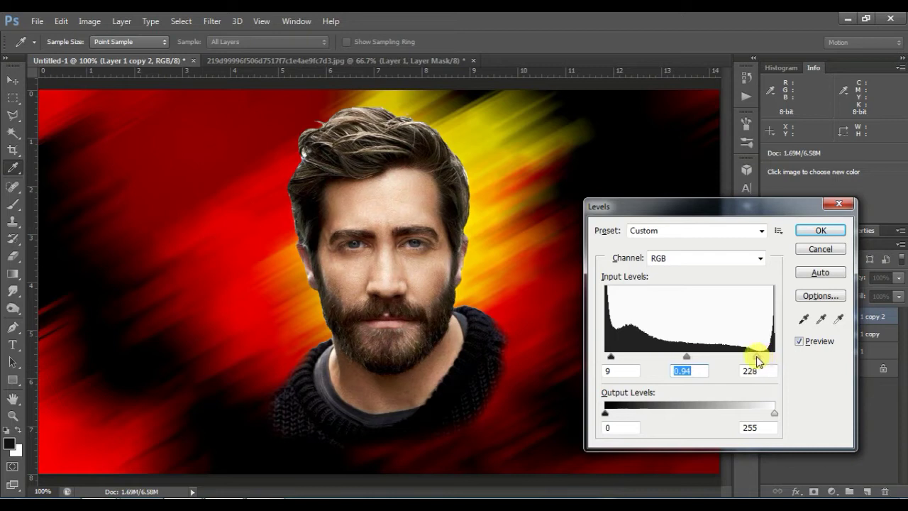
pyautogui.click(820, 230)
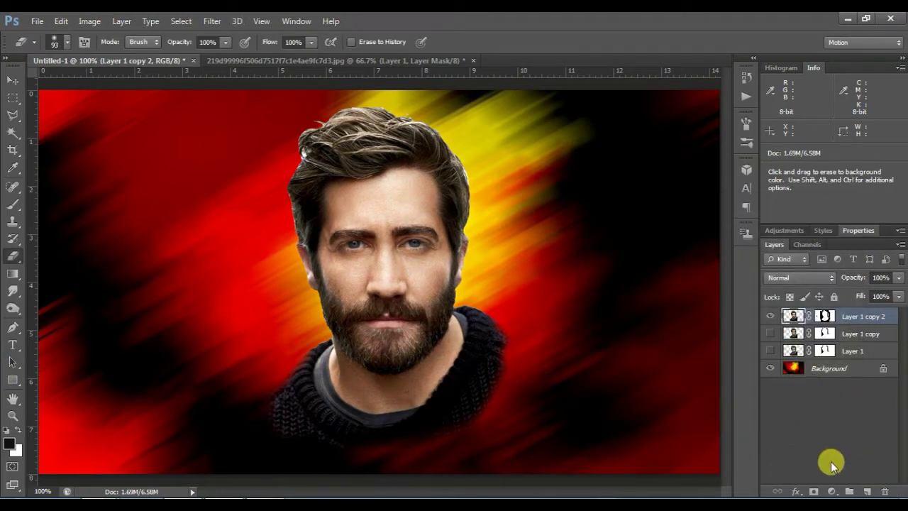
# Add a new layer above Layer 1 copy 2 and set up the Brush tool at 89 px.
pyautogui.click(867, 490)
pyautogui.hotkey('ctrl', '+')
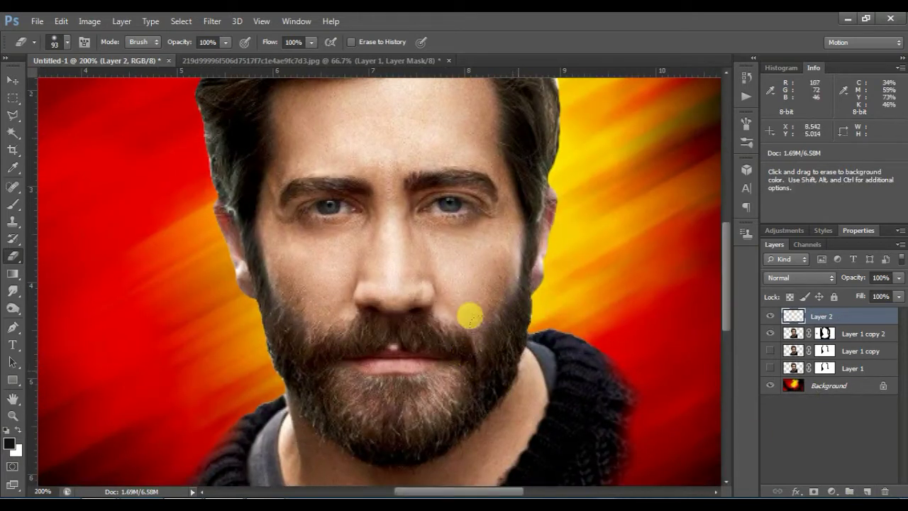
pyautogui.hotkey('ctrl', '-')
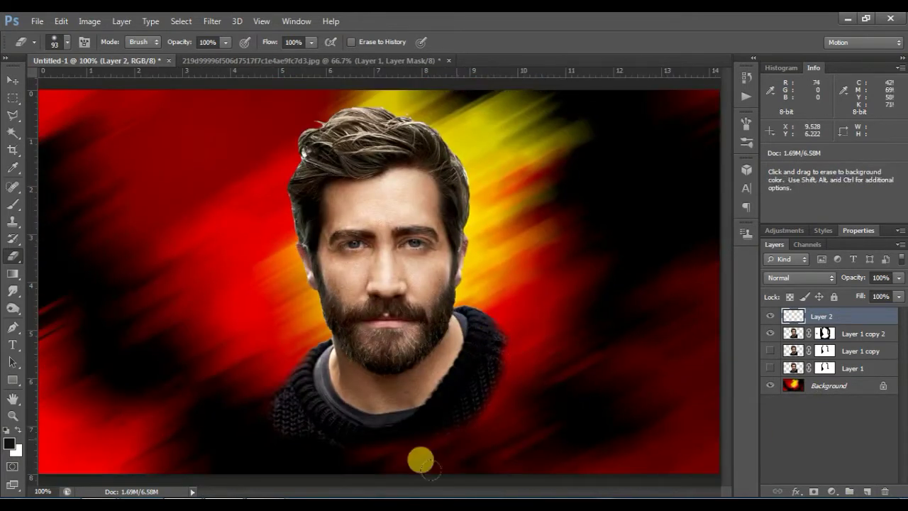
pyautogui.click(13, 204)
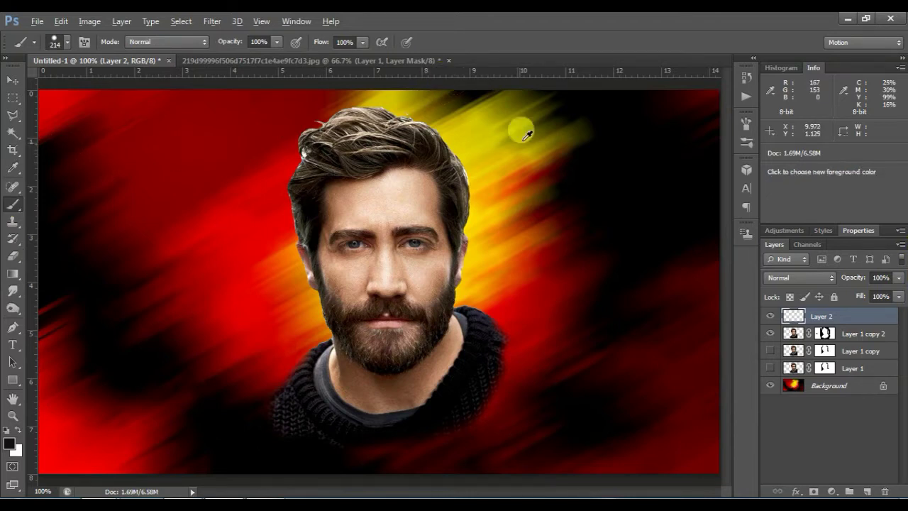
pyautogui.keyDown('alt'); pyautogui.click(541, 119); pyautogui.keyUp('alt')
pyautogui.rightClick(447, 148)
pyautogui.click(586, 252)
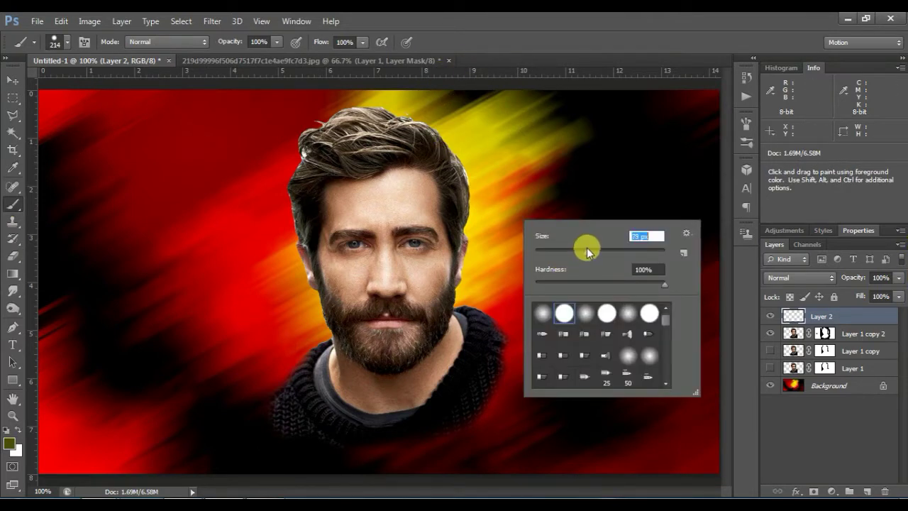
pyautogui.click(389, 145)
# Soften the brush's hardness, trying dabs on the forehead before and after and undoing both.
pyautogui.click(418, 190)
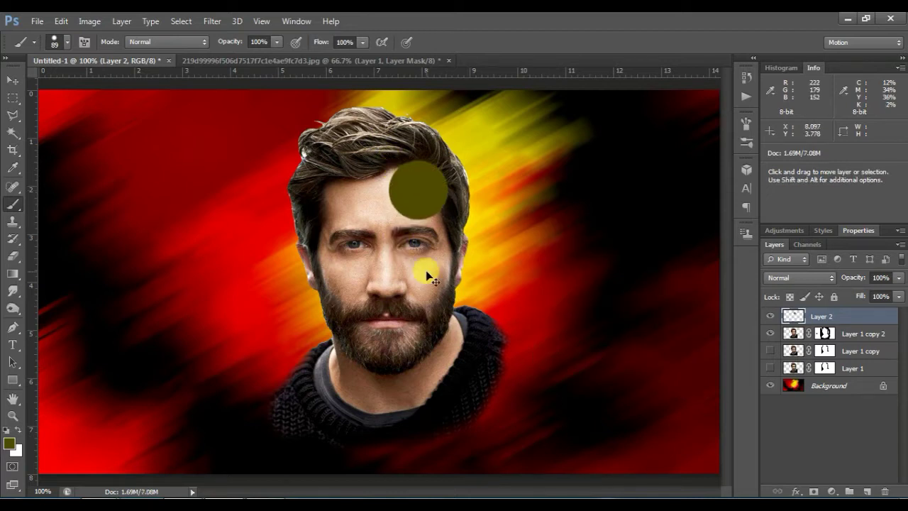
pyautogui.hotkey('ctrl', 'alt', 'z')
pyautogui.rightClick(406, 166)
pyautogui.click(448, 286)
pyautogui.click(415, 195)
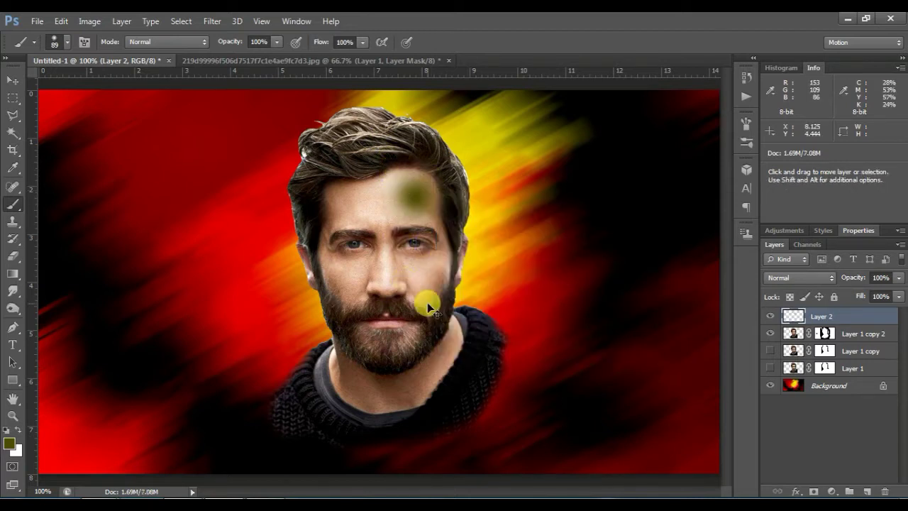
pyautogui.hotkey('ctrl', 'alt', 'z')
# Set the foreground colour to bright yellow, then try a dab beside the forehead and undo it.
pyautogui.click(9, 444)
pyautogui.click(718, 187)
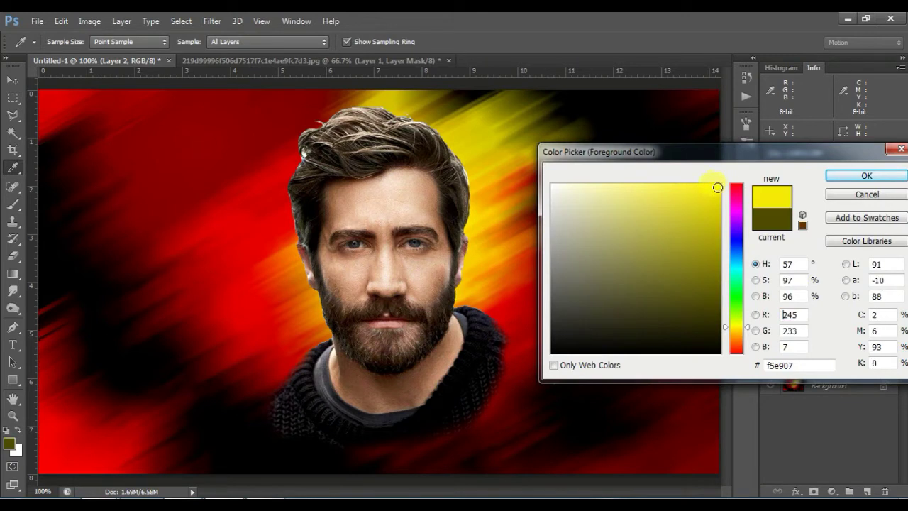
pyautogui.moveTo(739, 152)
pyautogui.mouseDown()
pyautogui.moveTo(306, 214)
pyautogui.moveTo(305, 180)
pyautogui.mouseUp()
pyautogui.click(457, 206)
pyautogui.click(453, 178)
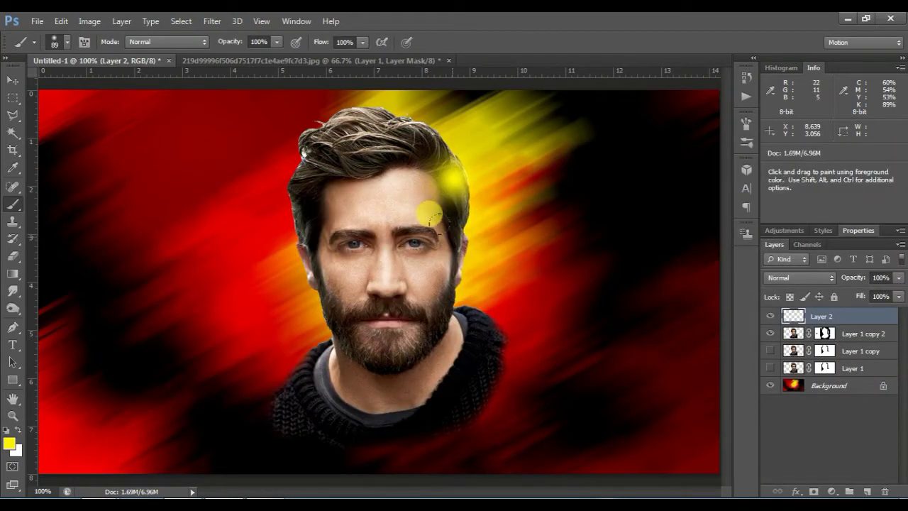
pyautogui.hotkey('ctrl', 'alt', 'z')
# Paint a soft yellow band along the left side of the hair, face and neck on Layer 2.
pyautogui.moveTo(284, 234)
pyautogui.mouseDown()
pyautogui.moveTo(263, 180)
pyautogui.moveTo(277, 257)
pyautogui.moveTo(287, 260)
pyautogui.mouseUp()
pyautogui.moveTo(301, 317)
pyautogui.mouseDown()
pyautogui.moveTo(308, 312)
pyautogui.moveTo(278, 271)
pyautogui.mouseUp()
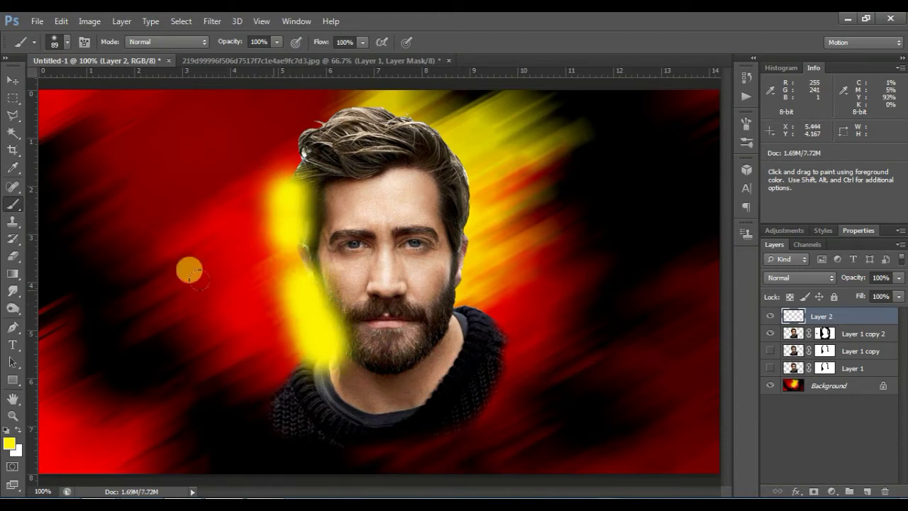
pyautogui.moveTo(272, 135)
pyautogui.mouseDown()
pyautogui.moveTo(278, 158)
pyautogui.moveTo(250, 259)
pyautogui.mouseUp()
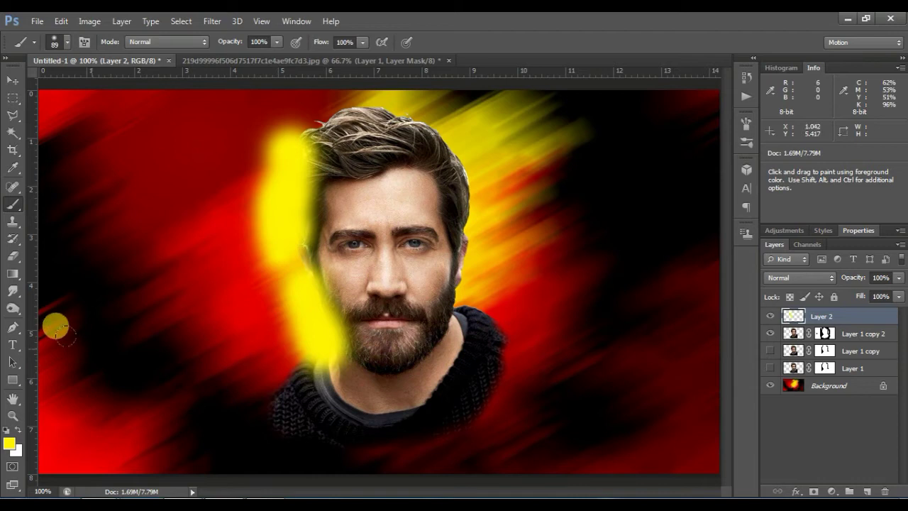
# Set Layer 2 to Overlay blending and its opacity to 59%.
pyautogui.click(800, 278)
pyautogui.click(783, 183)
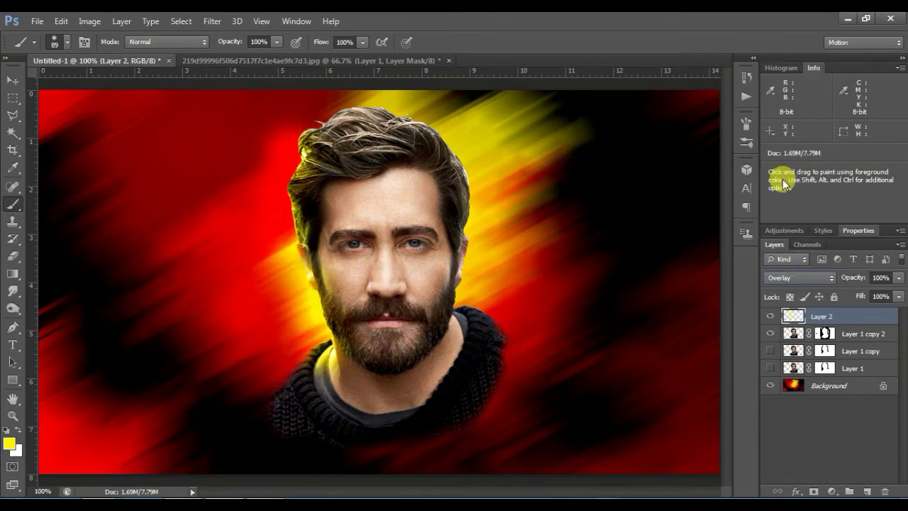
pyautogui.moveTo(849, 283); pyautogui.dragTo(847, 283)
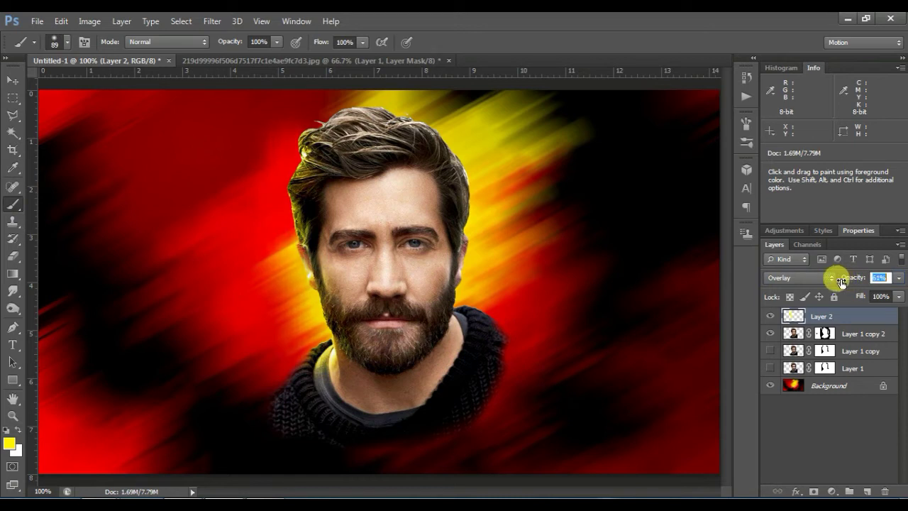
pyautogui.moveTo(839, 282); pyautogui.dragTo(843, 281)
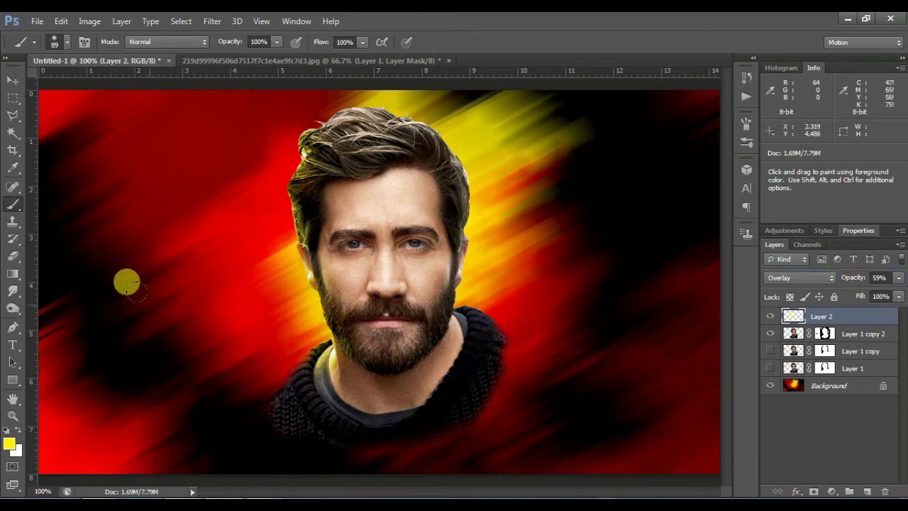
# Try yellow strokes on the side of the beard, reducing the brush size to 40, and undo them.
pyautogui.moveTo(325, 305); pyautogui.dragTo(354, 335)
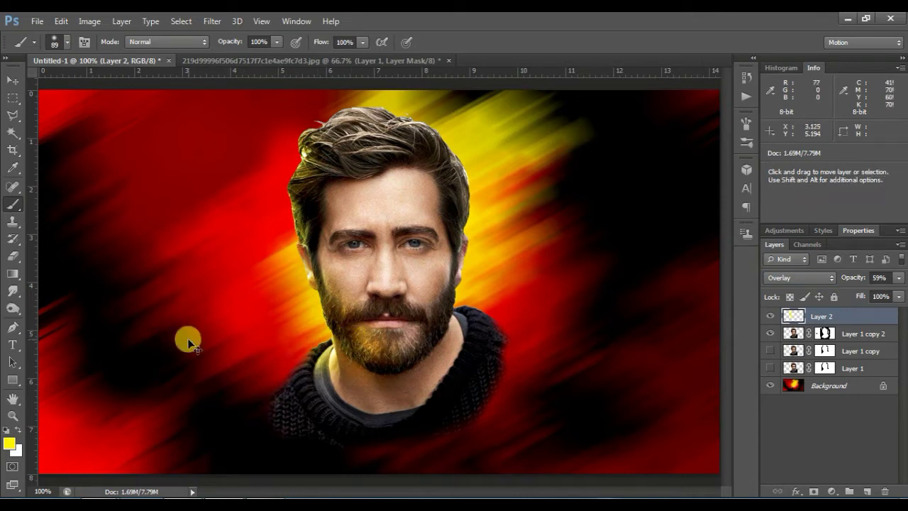
pyautogui.press('[')
pyautogui.press('[')
pyautogui.press('[')
pyautogui.press('[')
pyautogui.press('[')
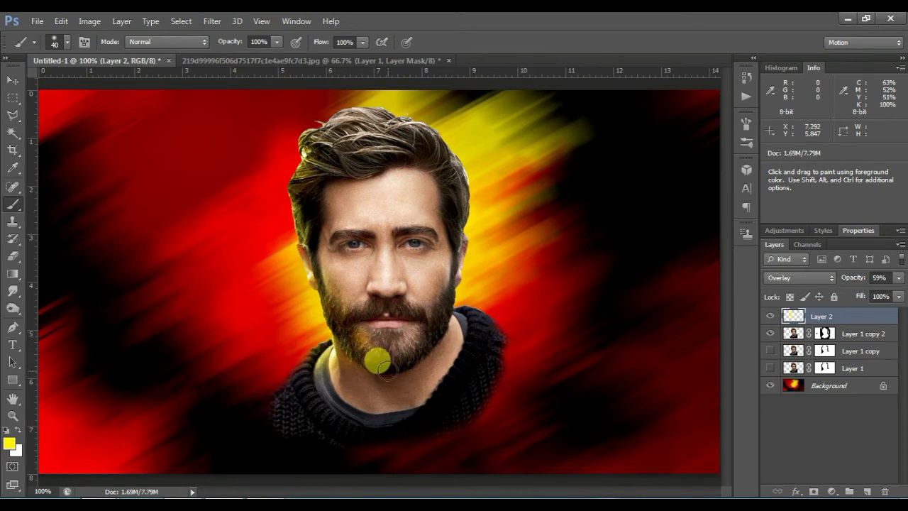
pyautogui.hotkey('ctrl', '+')
pyautogui.hotkey('ctrl', '+')
pyautogui.scroll(-3, 359, 340)
pyautogui.hotkey('ctrl', '-')
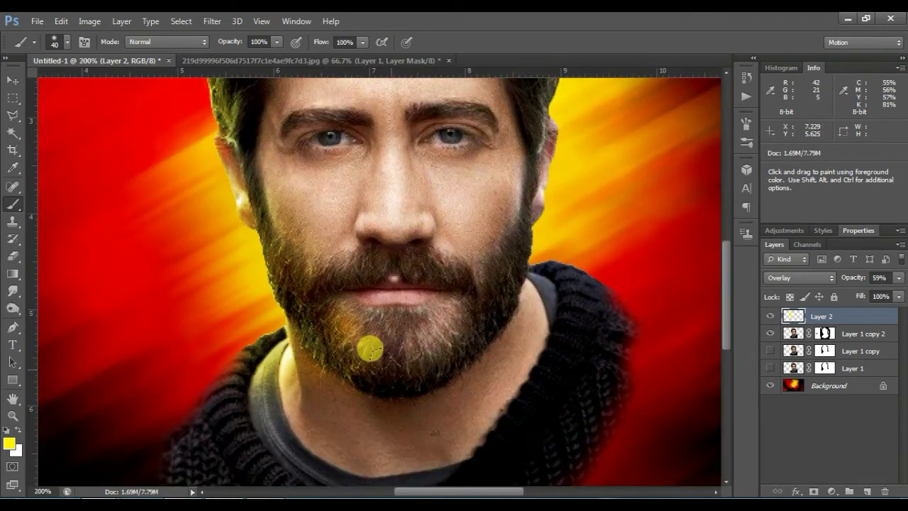
pyautogui.hotkey('ctrl', 'alt', 'z')
pyautogui.hotkey('ctrl', 'alt', 'z')
# Reduce the brush size to 20, try a yellow stroke along the lower edge of the beard and undo it.
pyautogui.press('[')
pyautogui.press('[')
pyautogui.moveTo(308, 304)
pyautogui.mouseDown()
pyautogui.moveTo(338, 322)
pyautogui.moveTo(341, 303)
pyautogui.moveTo(358, 359)
pyautogui.moveTo(351, 327)
pyautogui.moveTo(376, 379)
pyautogui.mouseUp()
pyautogui.hotkey('ctrl', 'alt', 'z')
pyautogui.hotkey('ctrl', 'alt', 'z')
pyautogui.hotkey('ctrl', 'alt', 'z')
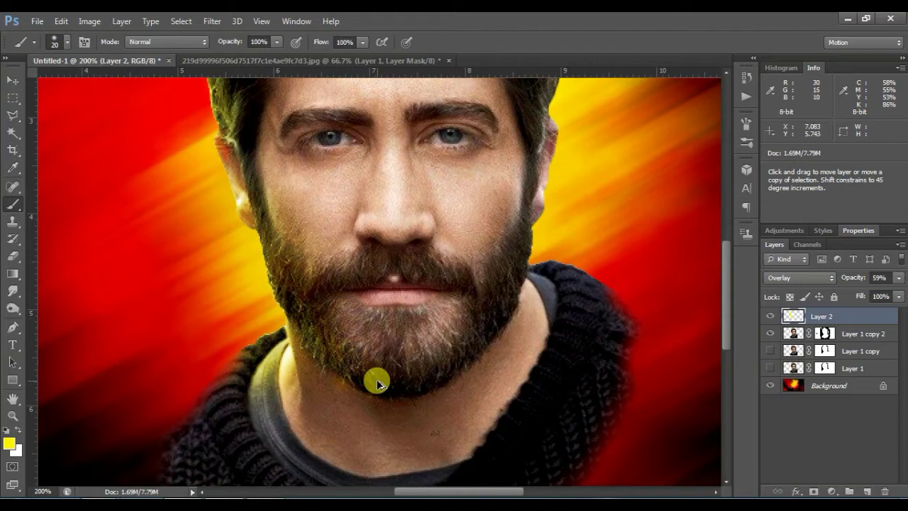
# Paint yellow highlights over the front locks and crown on the left side of the hair.
pyautogui.scroll(3, 249, 271)
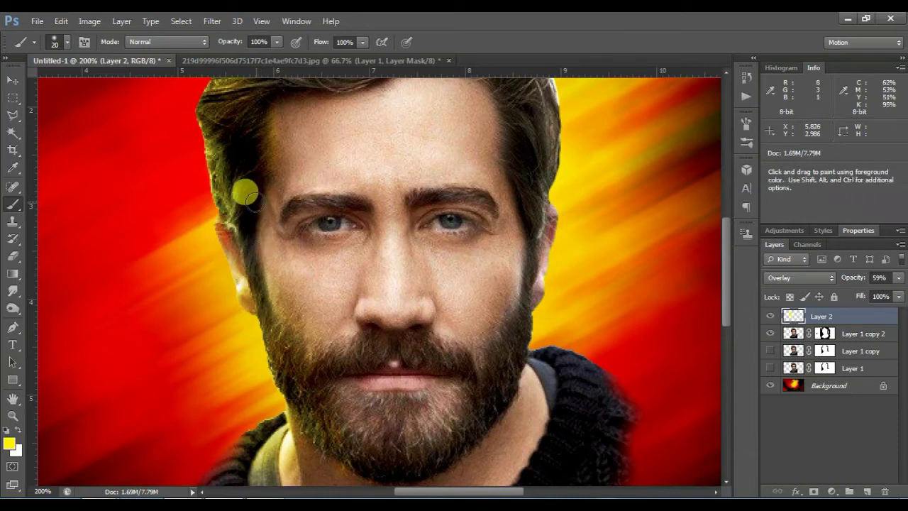
pyautogui.scroll(3, 248, 257)
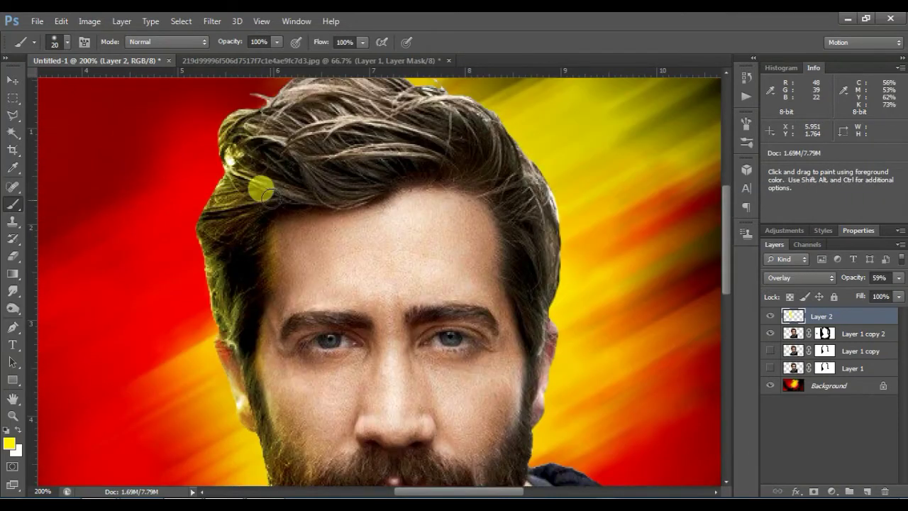
pyautogui.moveTo(262, 136)
pyautogui.mouseDown()
pyautogui.moveTo(307, 189)
pyautogui.moveTo(348, 188)
pyautogui.moveTo(303, 171)
pyautogui.moveTo(316, 166)
pyautogui.moveTo(204, 175)
pyautogui.mouseUp()
pyautogui.scroll(3, 234, 166)
pyautogui.moveTo(283, 156)
pyautogui.mouseDown()
pyautogui.moveTo(334, 156)
pyautogui.moveTo(302, 228)
pyautogui.mouseUp()
pyautogui.scroll(-4, 336, 186)
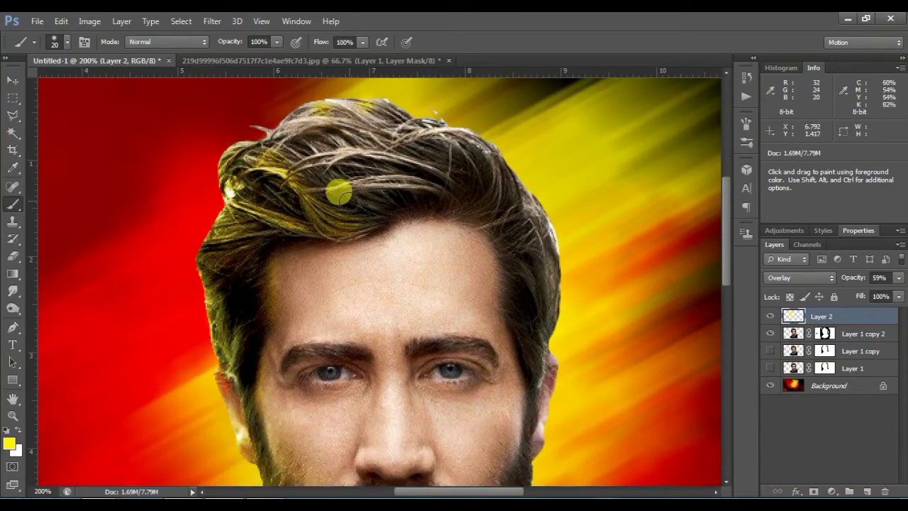
# Sample red from the background and paint red streaks across the upper middle of the hair, enlarging the brush to 76.
pyautogui.keyDown('alt'); pyautogui.click(189, 211); pyautogui.keyUp('alt')
pyautogui.moveTo(374, 141)
pyautogui.mouseDown()
pyautogui.moveTo(443, 147)
pyautogui.moveTo(337, 133)
pyautogui.moveTo(356, 137)
pyautogui.moveTo(352, 164)
pyautogui.moveTo(412, 157)
pyautogui.moveTo(378, 172)
pyautogui.mouseUp()
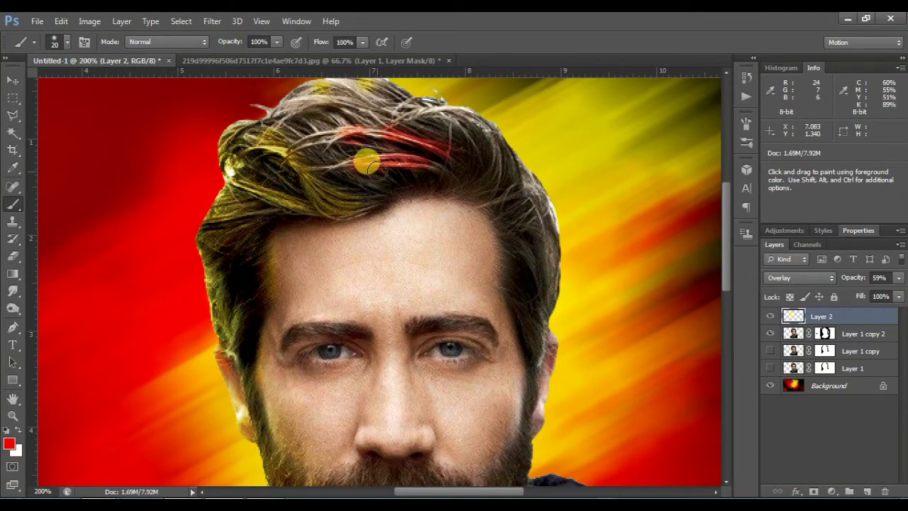
pyautogui.rightClick(379, 170)
pyautogui.click(441, 201)
pyautogui.click(389, 160)
pyautogui.scroll(2, 426, 186)
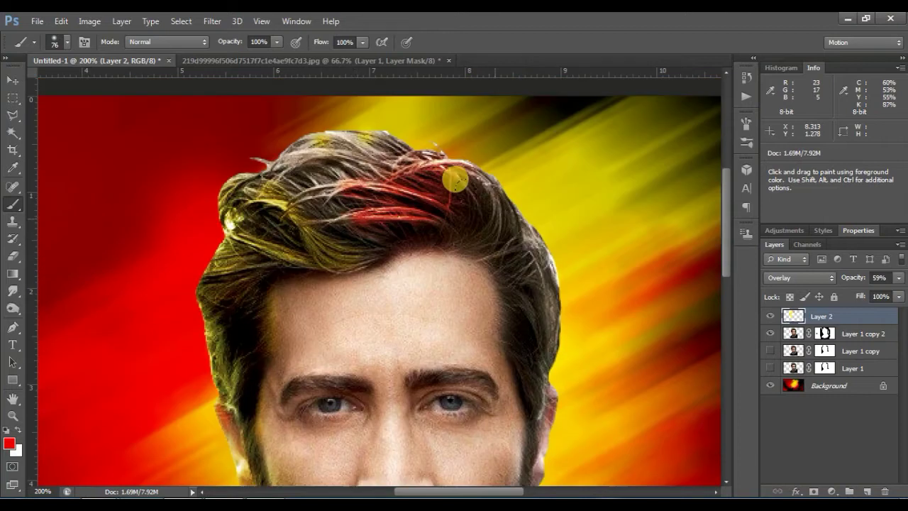
pyautogui.scroll(2, 284, 149)
pyautogui.scroll(-5, 186, 234)
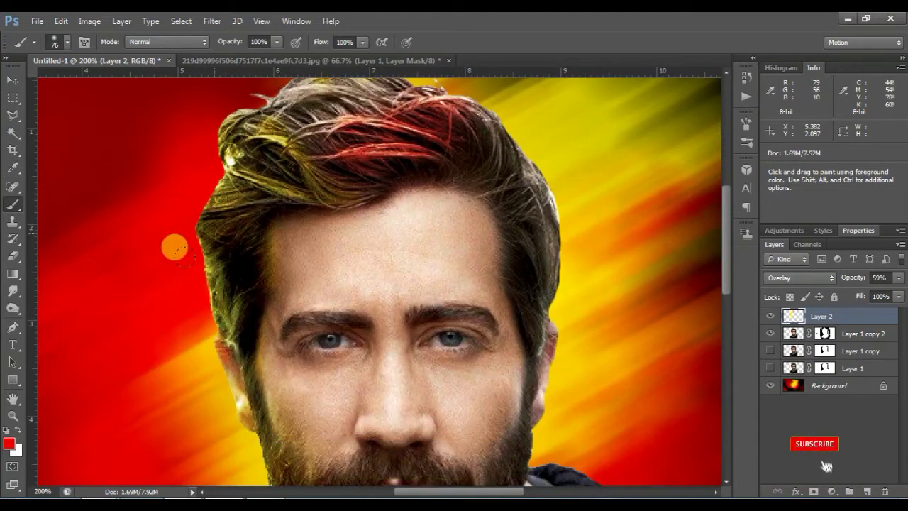
# Set the foreground colour to yellow-green d0ef00.
pyautogui.click(8, 447)
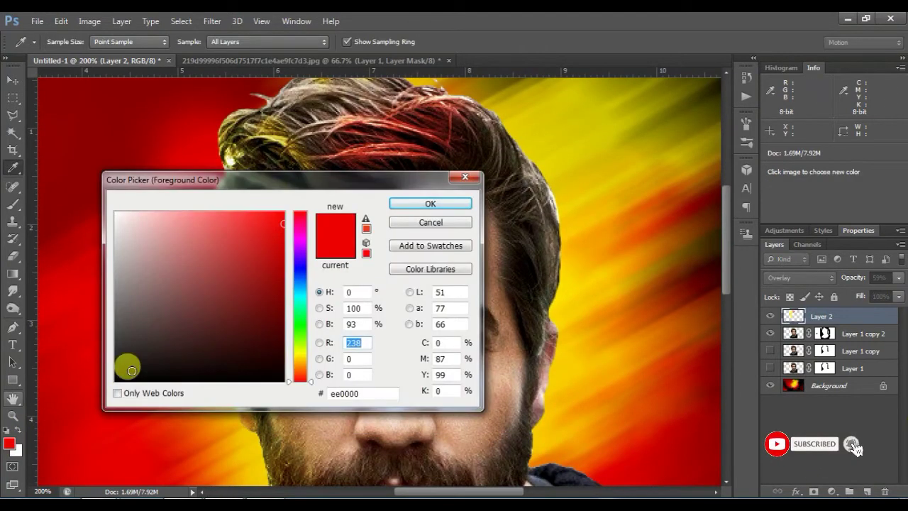
pyautogui.click(319, 308)
pyautogui.click(319, 324)
pyautogui.click(319, 343)
pyautogui.click(319, 358)
pyautogui.click(320, 343)
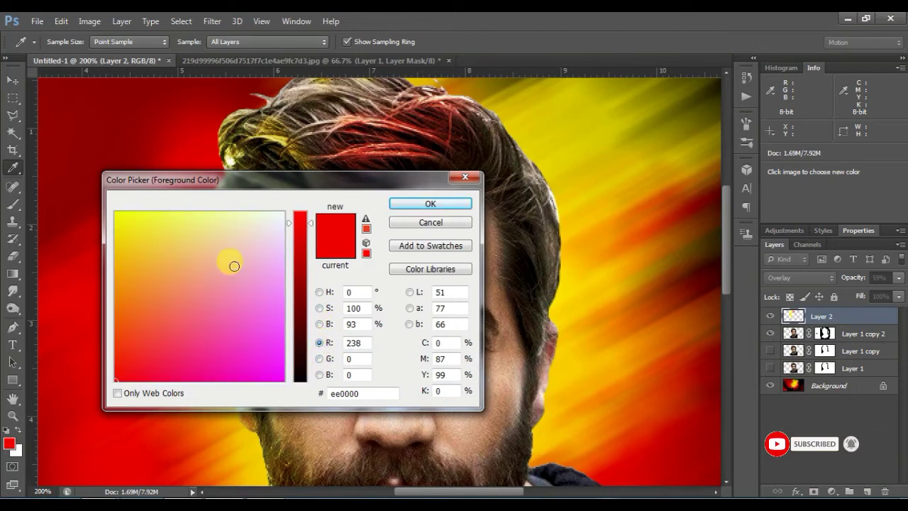
pyautogui.click(319, 375)
pyautogui.click(253, 221)
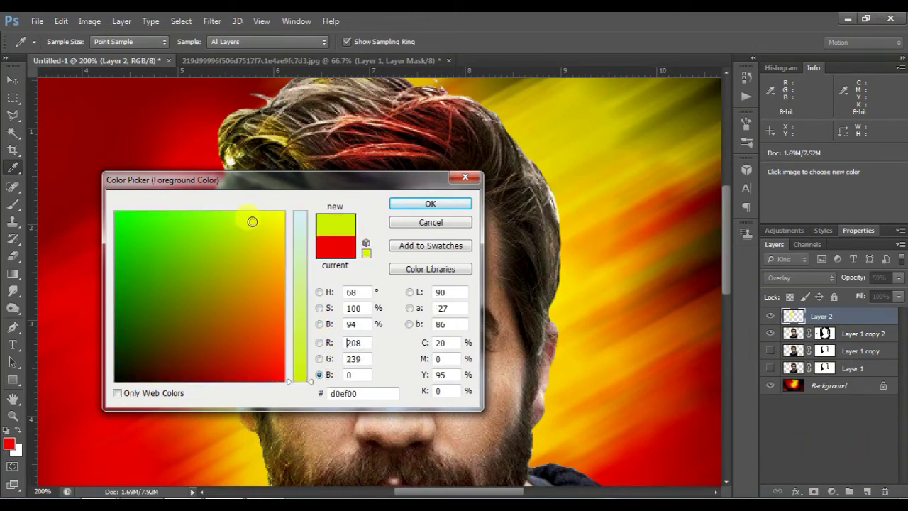
pyautogui.click(426, 204)
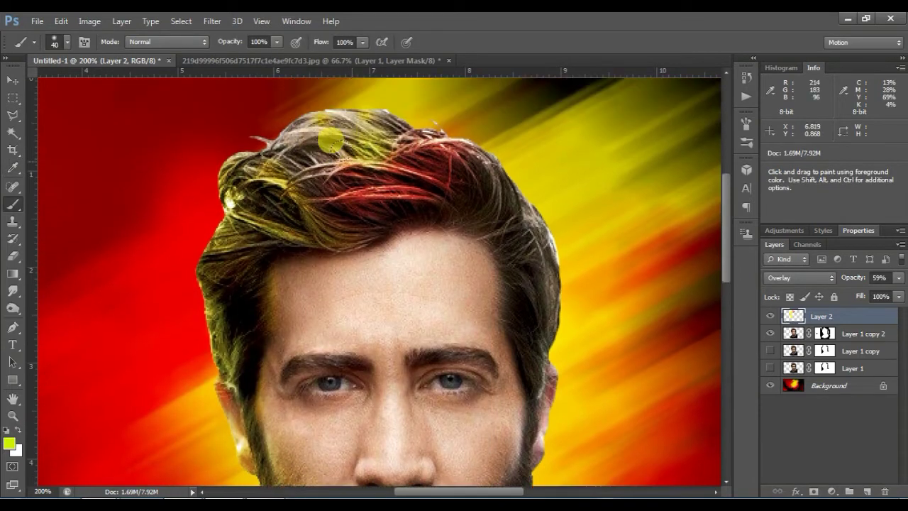
# Paint yellow-green light over the upper left hair and the strands above the right temple with a size 40 brush.
pyautogui.scroll(3, 333, 100)
pyautogui.moveTo(238, 166); pyautogui.dragTo(265, 132)
pyautogui.moveTo(455, 212)
pyautogui.mouseDown()
pyautogui.moveTo(478, 228)
pyautogui.moveTo(532, 166)
pyautogui.moveTo(538, 240)
pyautogui.moveTo(522, 247)
pyautogui.moveTo(486, 303)
pyautogui.mouseUp()
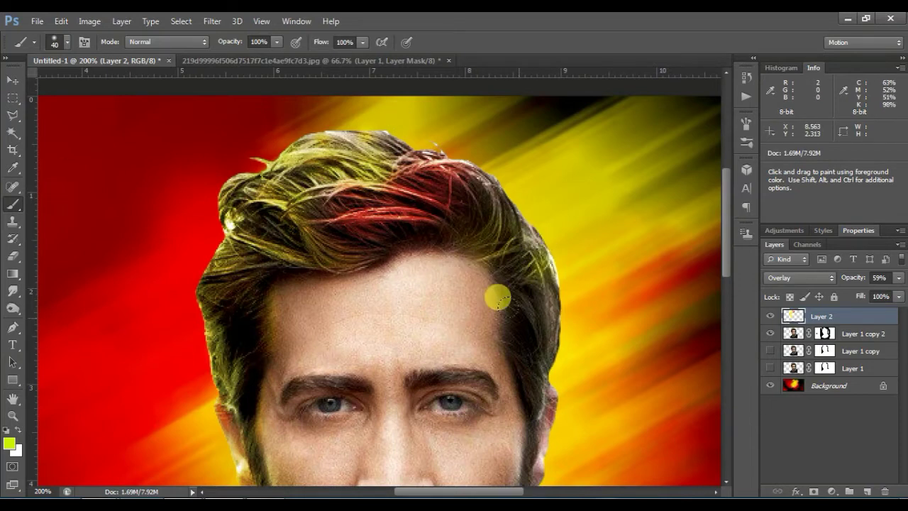
# Sample red from the background and paint it along the right edge of the hair and on the crown.
pyautogui.keyDown('alt'); pyautogui.click(178, 314); pyautogui.keyUp('alt')
pyautogui.moveTo(497, 203)
pyautogui.mouseDown()
pyautogui.moveTo(522, 222)
pyautogui.moveTo(545, 267)
pyautogui.moveTo(526, 241)
pyautogui.mouseUp()
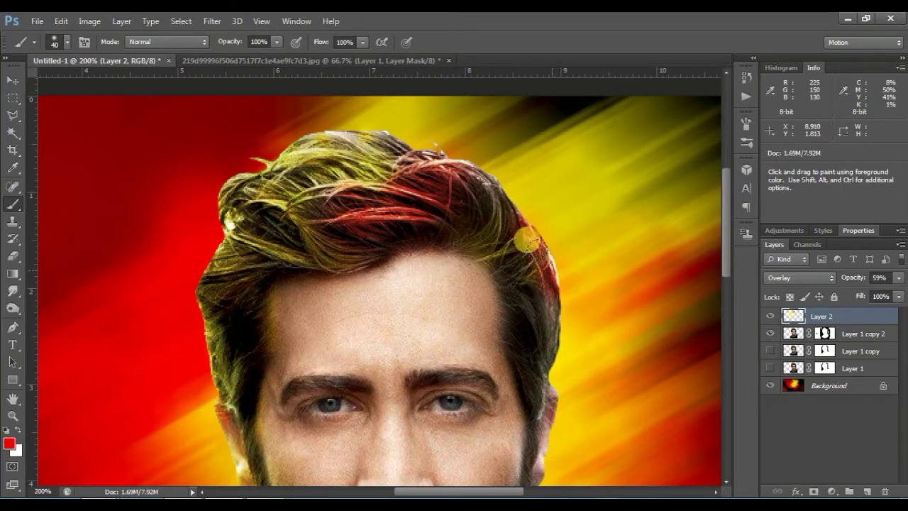
pyautogui.scroll(-3, 533, 324)
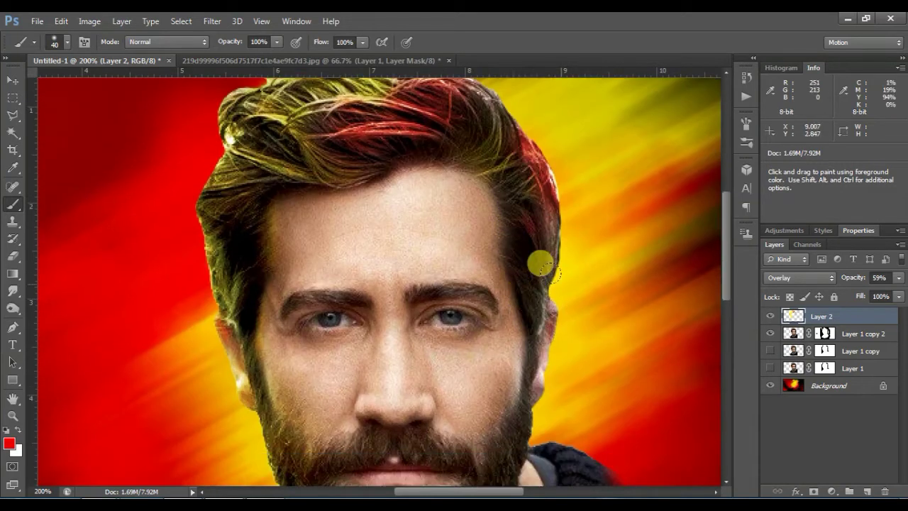
pyautogui.scroll(-1, 481, 305)
pyautogui.scroll(2, 480, 305)
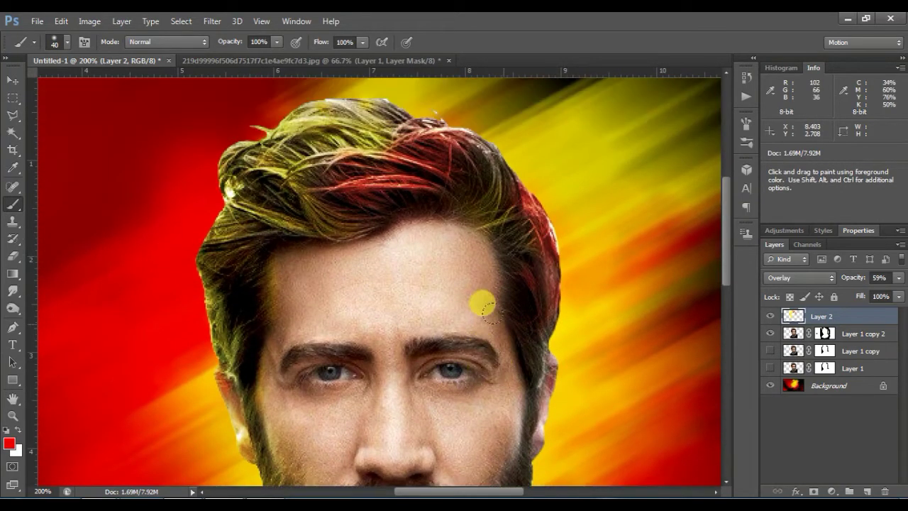
pyautogui.moveTo(382, 85); pyautogui.dragTo(394, 95)
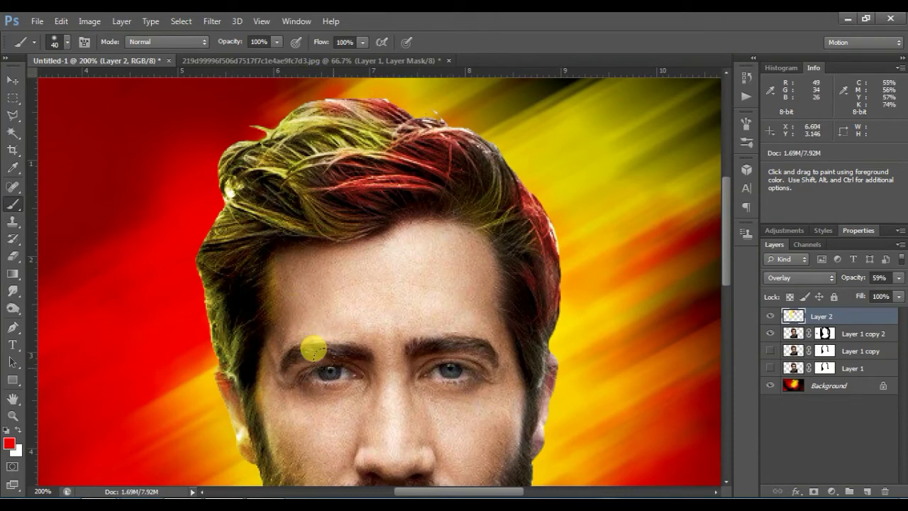
# Change the foreground colour to light turquoise and paint accents on the upper right hair and at the right temple.
pyautogui.click(9, 444)
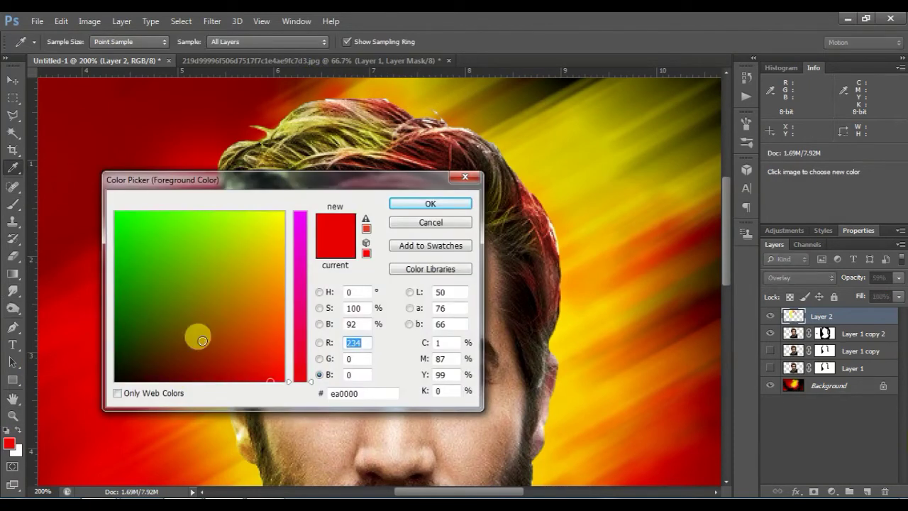
pyautogui.click(319, 359)
pyautogui.click(318, 342)
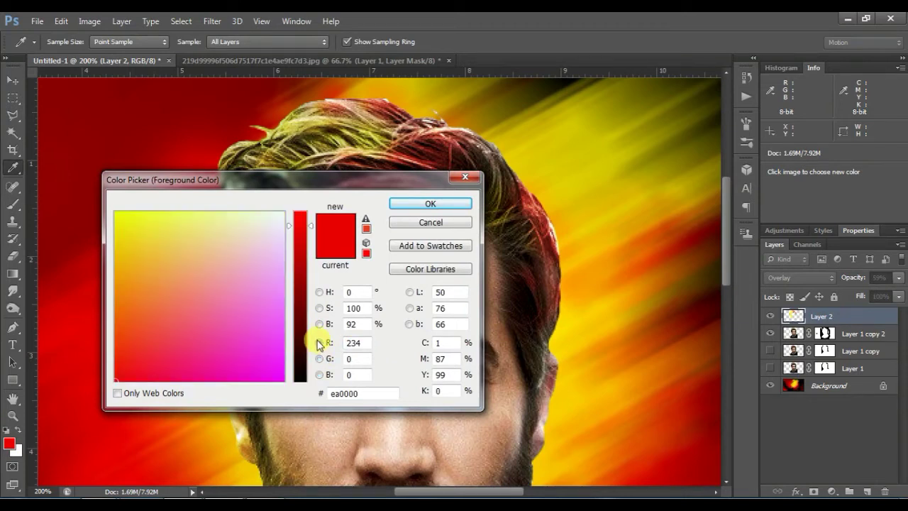
pyautogui.click(319, 324)
pyautogui.click(196, 265)
pyautogui.click(430, 204)
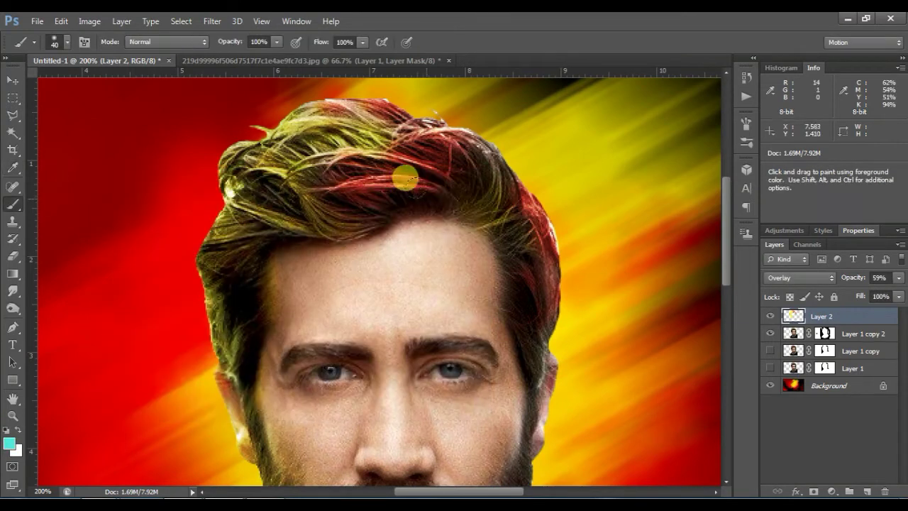
pyautogui.moveTo(466, 164)
pyautogui.mouseDown()
pyautogui.moveTo(457, 128)
pyautogui.moveTo(403, 115)
pyautogui.mouseUp()
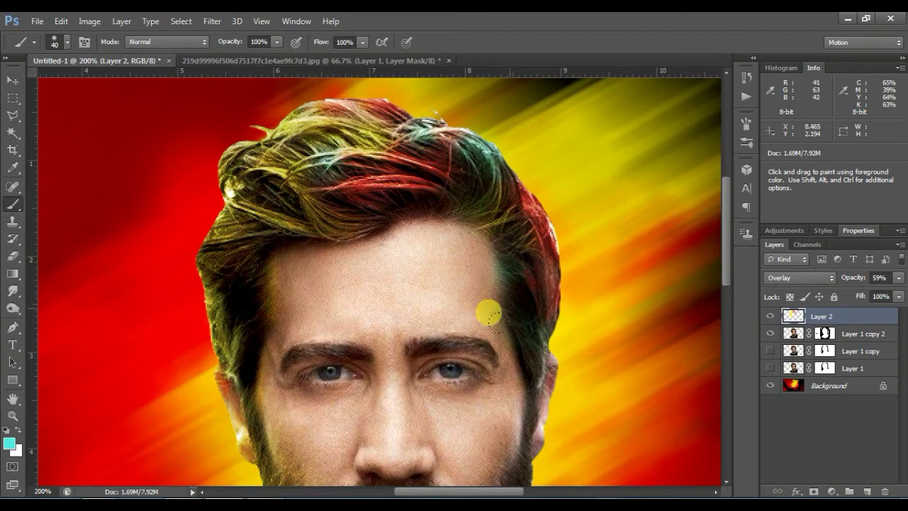
# Paint a turquoise patch on the beard below the right corner of the mouth and set the brush size to 31.
pyautogui.scroll(-3, 504, 339)
pyautogui.scroll(-2, 505, 339)
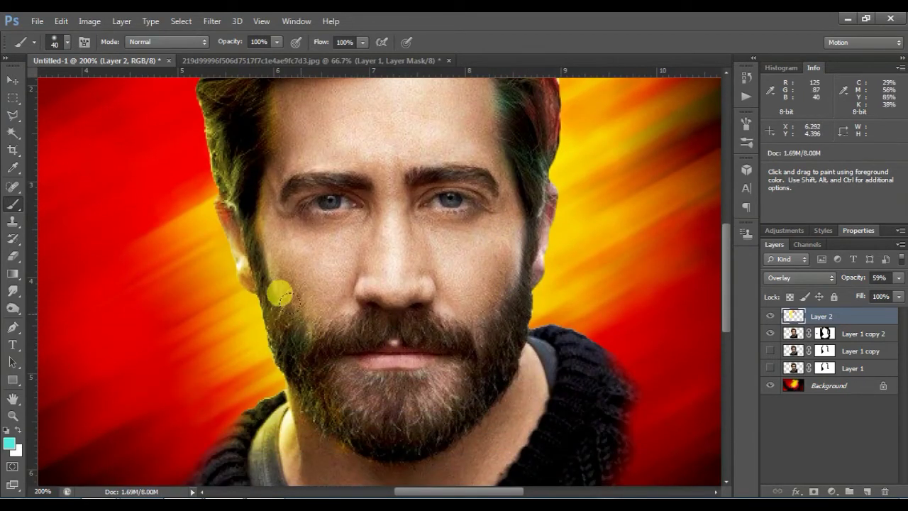
pyautogui.moveTo(433, 362); pyautogui.dragTo(444, 379)
pyautogui.rightClick(551, 315)
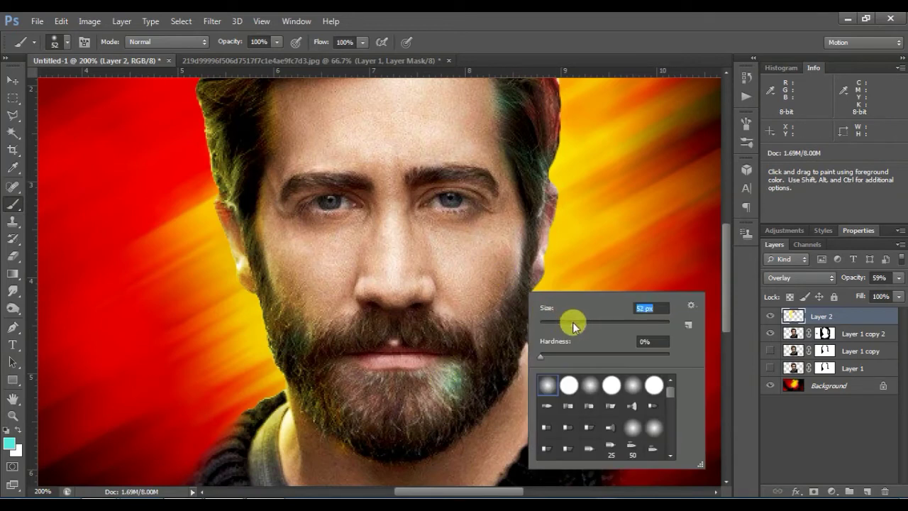
pyautogui.click(509, 236)
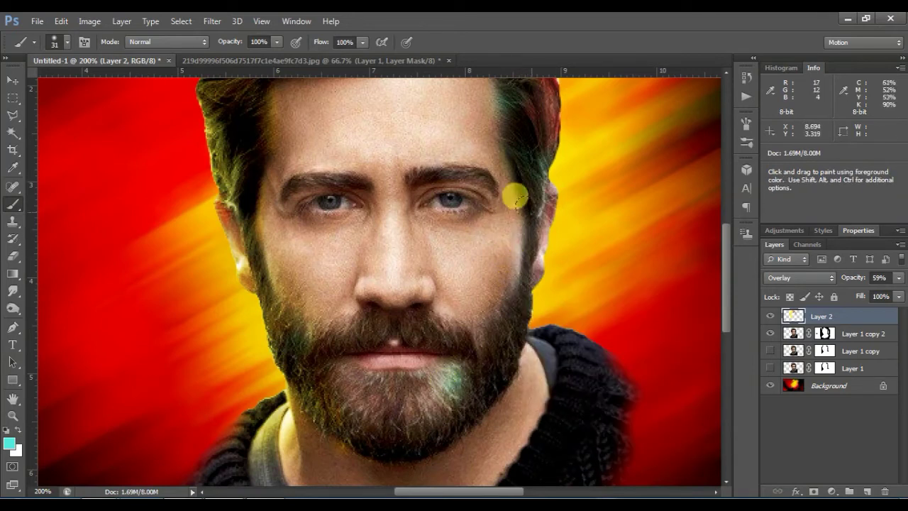
# Lower the brush opacity to 62% and paint turquoise along the right sideburn, cheek edge and chin beard.
pyautogui.moveTo(239, 44); pyautogui.dragTo(211, 44)
pyautogui.moveTo(522, 202)
pyautogui.mouseDown()
pyautogui.moveTo(519, 241)
pyautogui.moveTo(526, 131)
pyautogui.mouseUp()
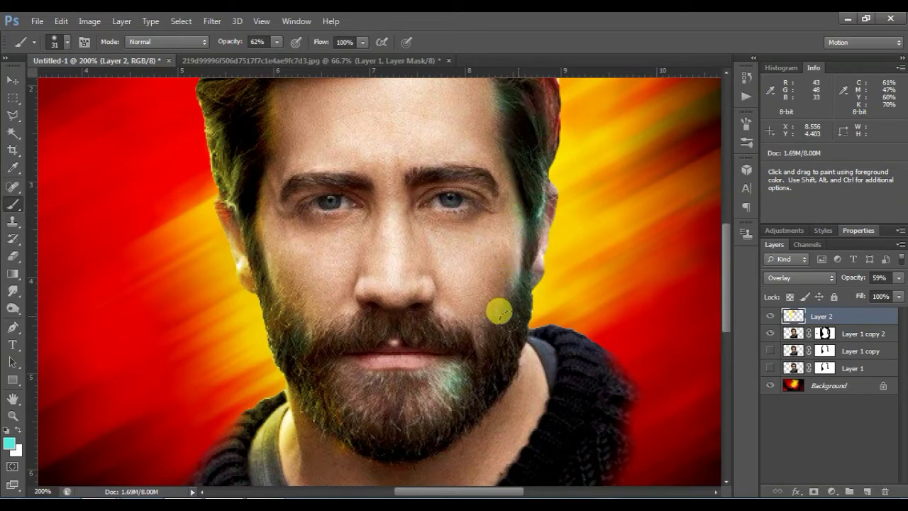
pyautogui.moveTo(477, 350)
pyautogui.mouseDown()
pyautogui.moveTo(401, 429)
pyautogui.moveTo(408, 364)
pyautogui.moveTo(379, 428)
pyautogui.mouseUp()
# Reduce the brush size to 19 and paint turquoise over the right half of the moustache.
pyautogui.scroll(-1, 362, 410)
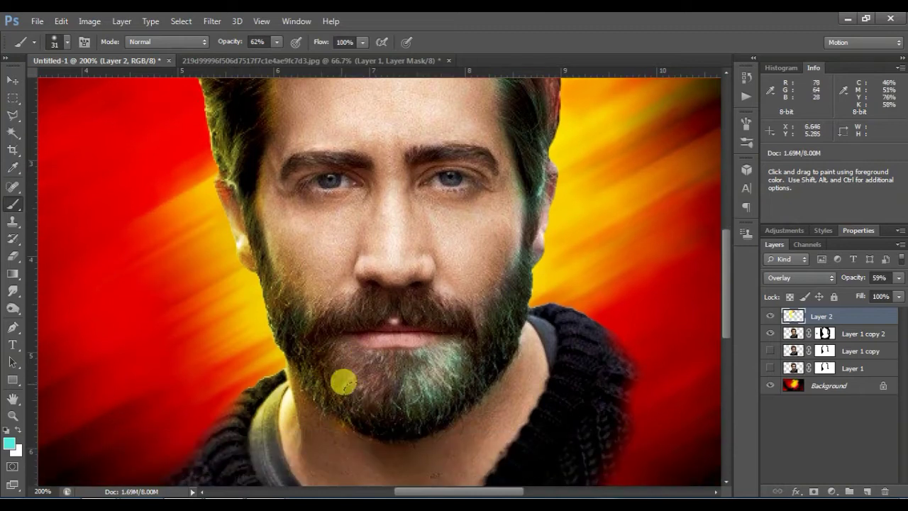
pyautogui.rightClick(446, 316)
pyautogui.click(491, 349)
pyautogui.click(443, 310)
pyautogui.moveTo(418, 289)
pyautogui.mouseDown()
pyautogui.moveTo(457, 313)
pyautogui.moveTo(414, 308)
pyautogui.moveTo(476, 312)
pyautogui.mouseUp()
# Switch to the Eraser tool and lower its opacity to 56%.
pyautogui.click(13, 255)
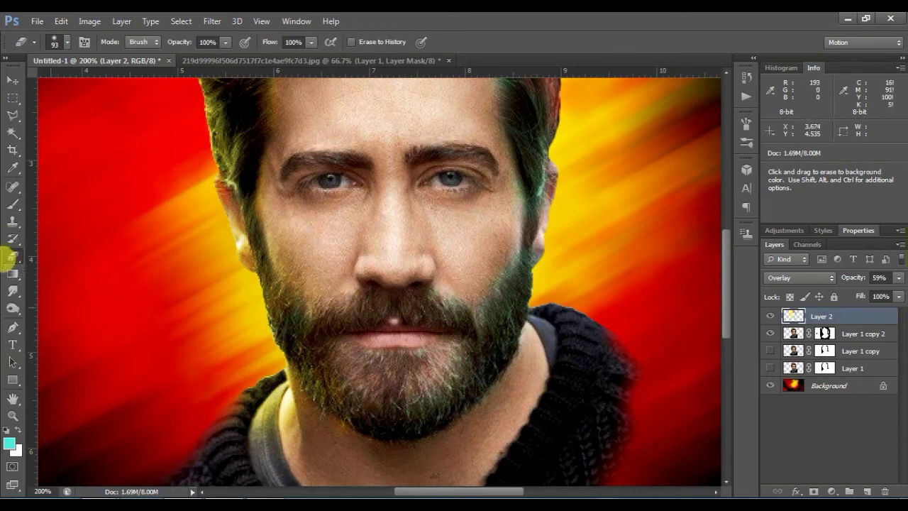
pyautogui.scroll(2, 418, 329)
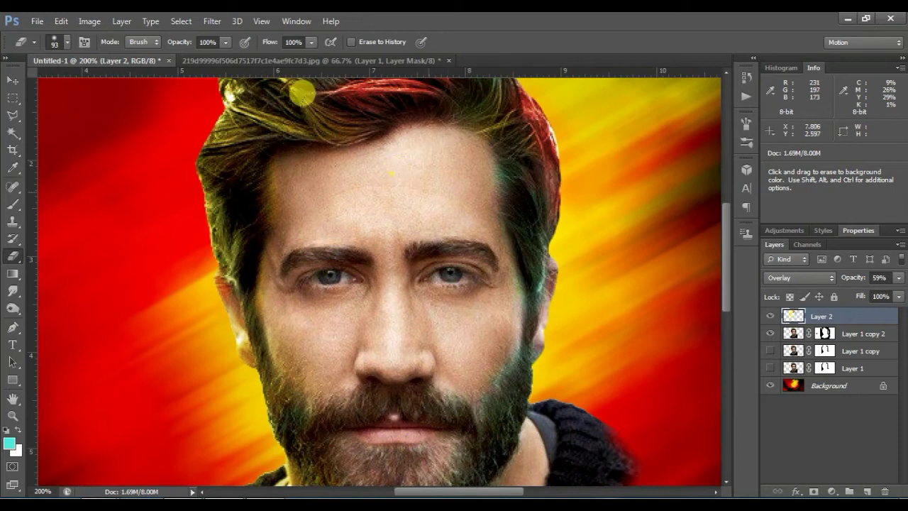
pyautogui.moveTo(179, 41); pyautogui.dragTo(151, 42)
pyautogui.click(152, 42)
pyautogui.click(186, 41)
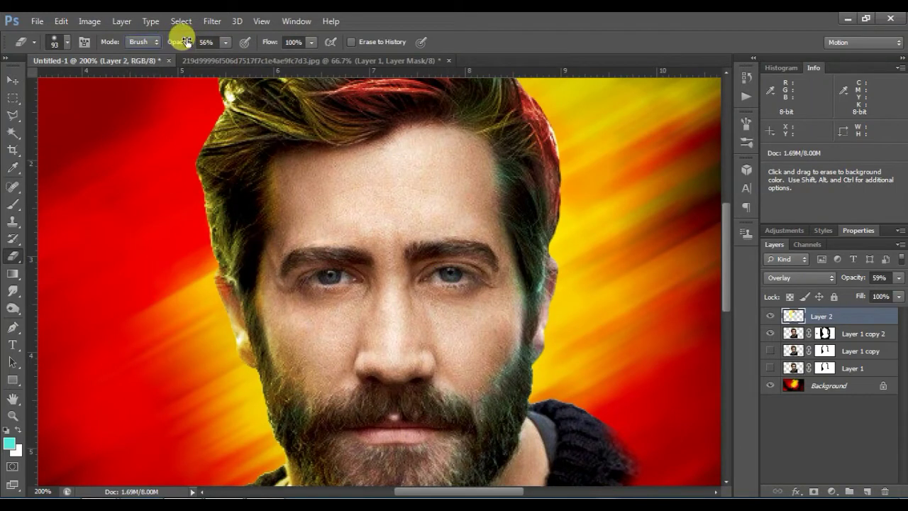
# Change the eraser to Pencil mode with a size of 9.
pyautogui.click(146, 42)
pyautogui.click(143, 64)
pyautogui.rightClick(268, 211)
pyautogui.click(356, 304)
pyautogui.click(241, 248)
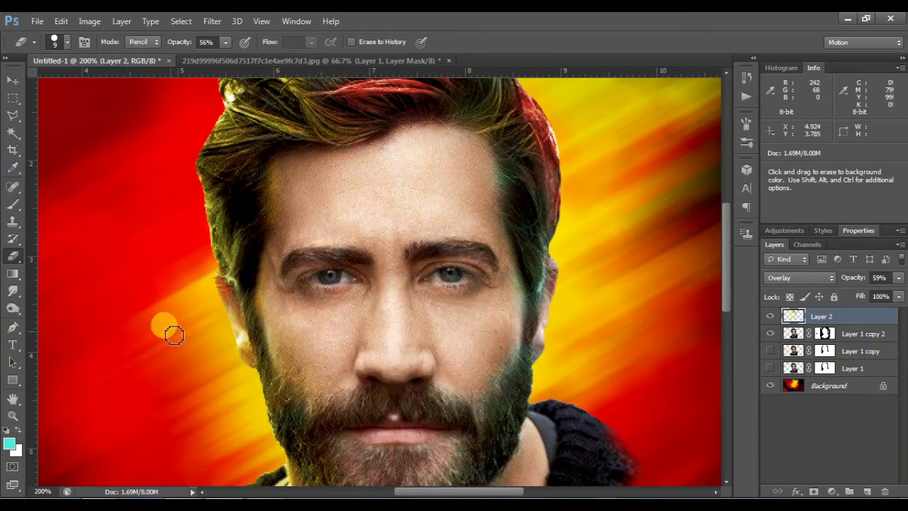
# Return the eraser to Brush mode and switch back to the Brush tool.
pyautogui.scroll(-5, 314, 370)
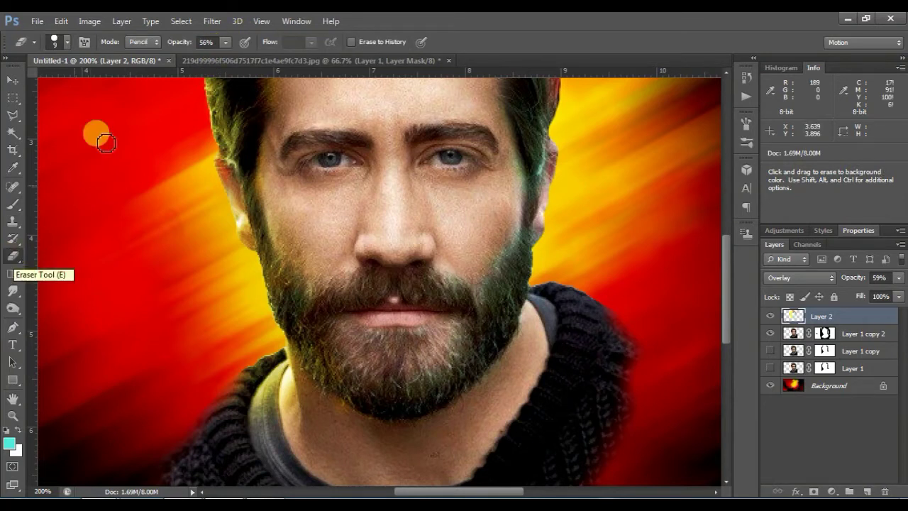
pyautogui.click(139, 42)
pyautogui.click(136, 54)
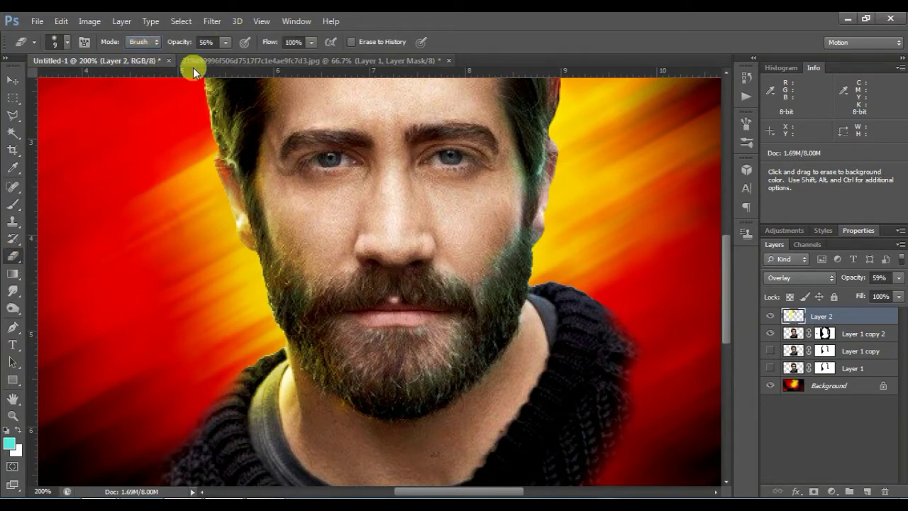
pyautogui.click(13, 203)
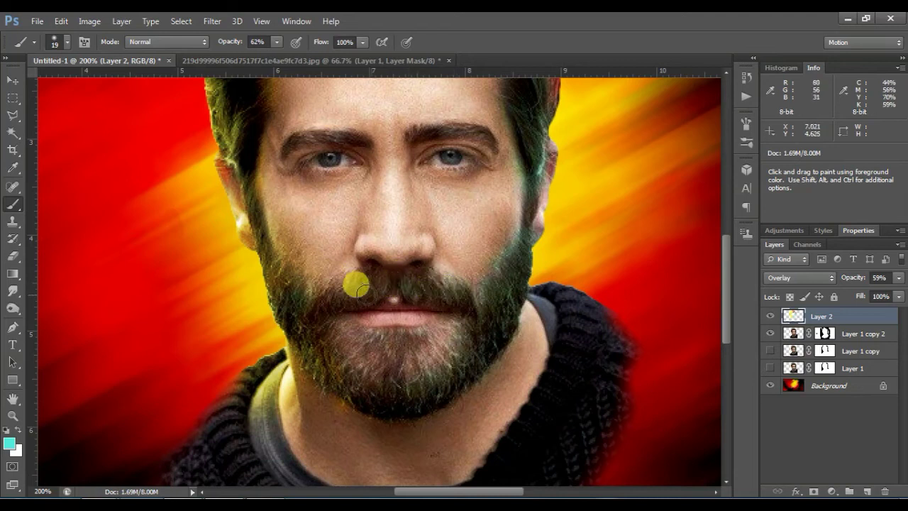
# Sample the background's yellow and paint it over the left moustache and beard, changing the brush to size 37 and 49% opacity.
pyautogui.keyDown('alt'); pyautogui.click(563, 195); pyautogui.keyUp('alt')
pyautogui.moveTo(345, 296)
pyautogui.mouseDown()
pyautogui.moveTo(307, 329)
pyautogui.moveTo(343, 337)
pyautogui.moveTo(357, 378)
pyautogui.moveTo(369, 358)
pyautogui.mouseUp()
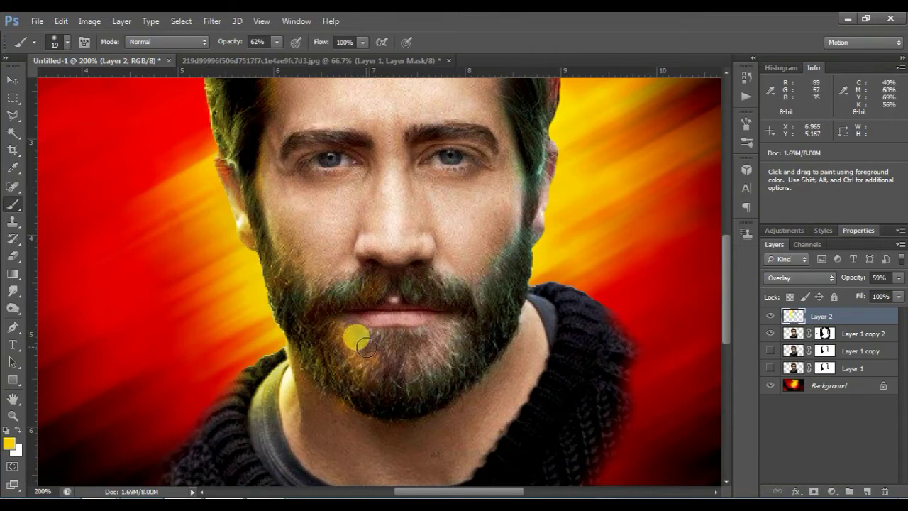
pyautogui.rightClick(367, 347)
pyautogui.click(406, 354)
pyautogui.moveTo(230, 43); pyautogui.dragTo(221, 43)
pyautogui.moveTo(333, 306)
pyautogui.mouseDown()
pyautogui.moveTo(364, 355)
pyautogui.moveTo(408, 358)
pyautogui.moveTo(411, 326)
pyautogui.moveTo(409, 344)
pyautogui.moveTo(327, 397)
pyautogui.mouseUp()
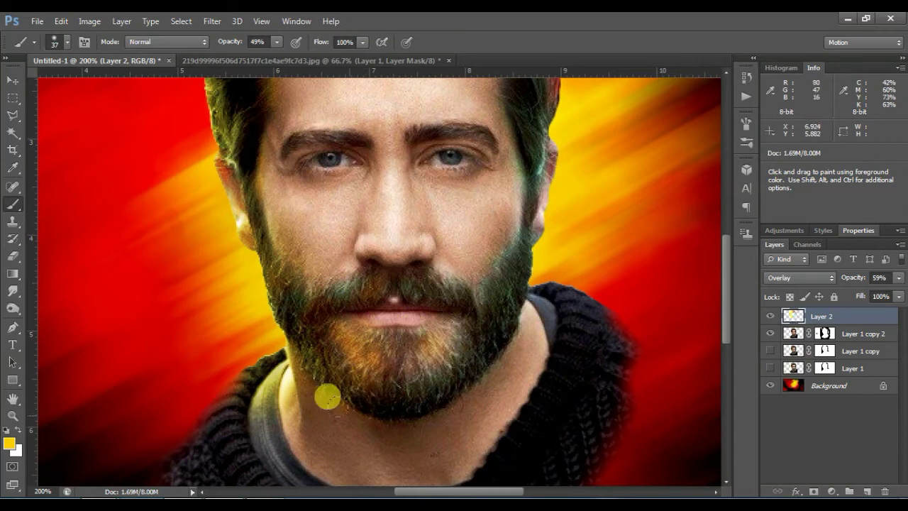
pyautogui.scroll(2, 327, 397)
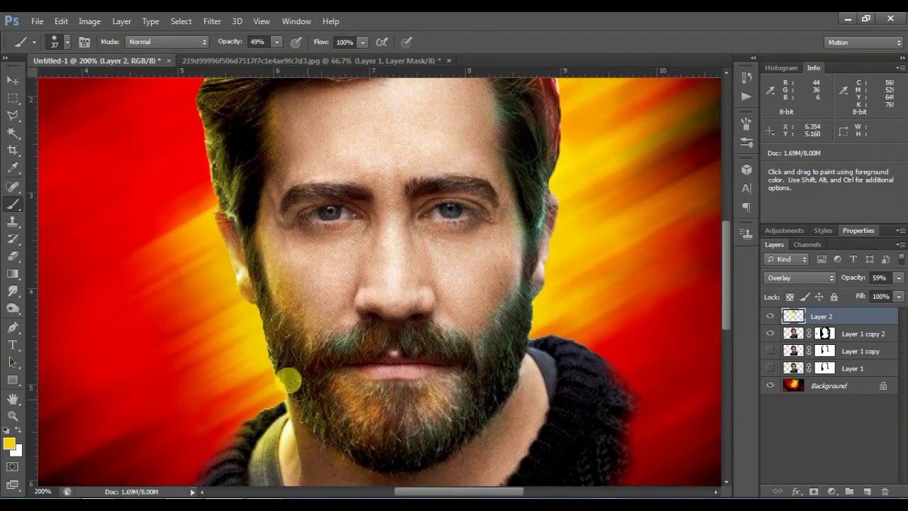
pyautogui.scroll(2, 289, 381)
pyautogui.scroll(-3, 291, 211)
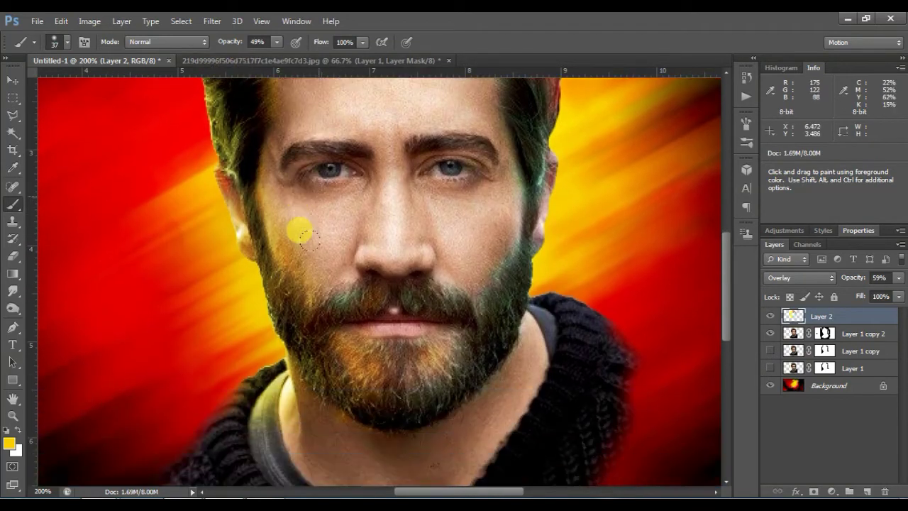
# Clip the Layer 2 colour overlay to Layer 1 copy 2 with a clipping mask.
pyautogui.hotkey('ctrl', '-')
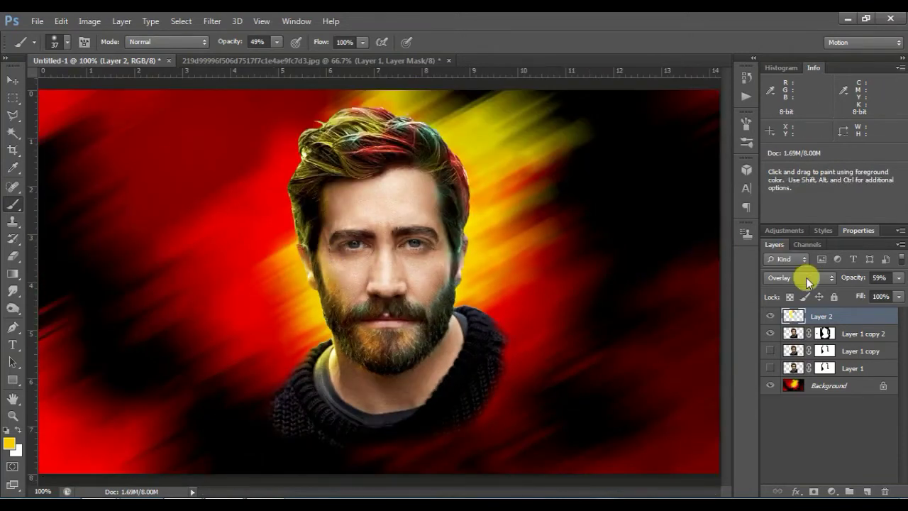
pyautogui.click(899, 244)
pyautogui.click(815, 348)
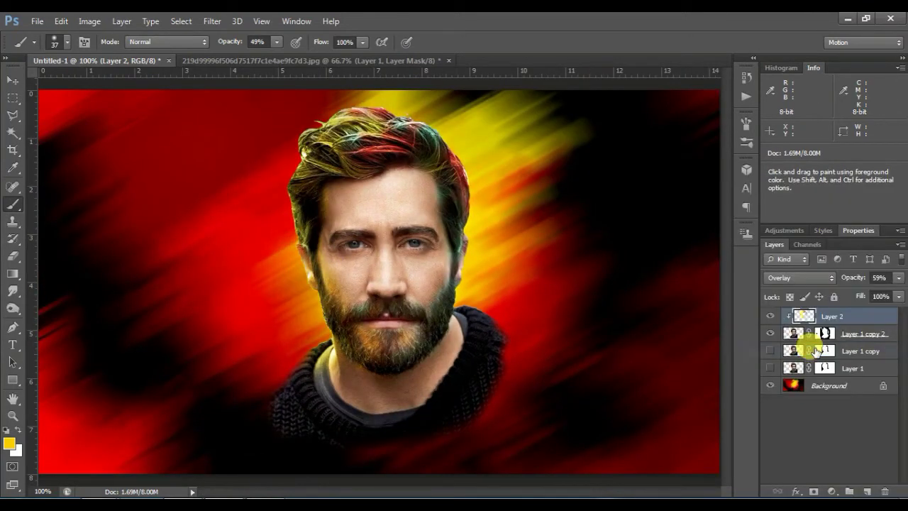
# Set the foreground colour to bright green, hex 04fa72.
pyautogui.hotkey('ctrl', '+')
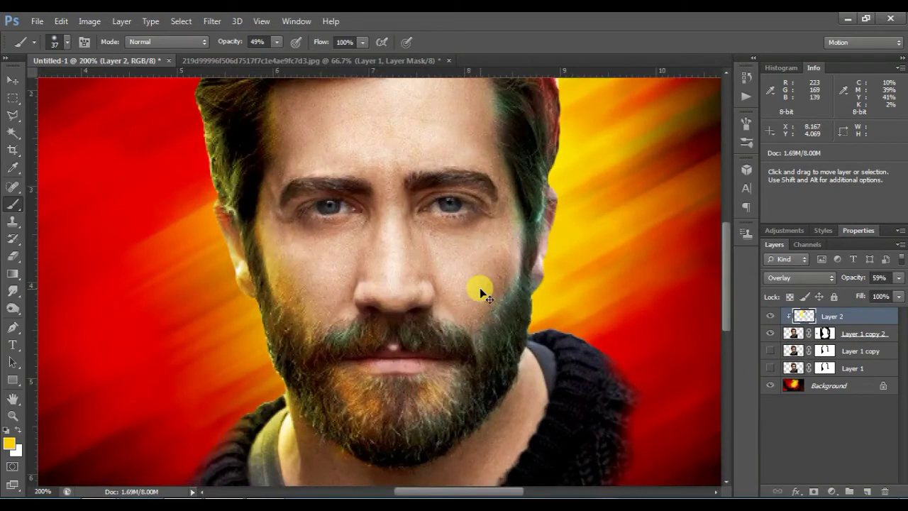
pyautogui.scroll(3, 457, 278)
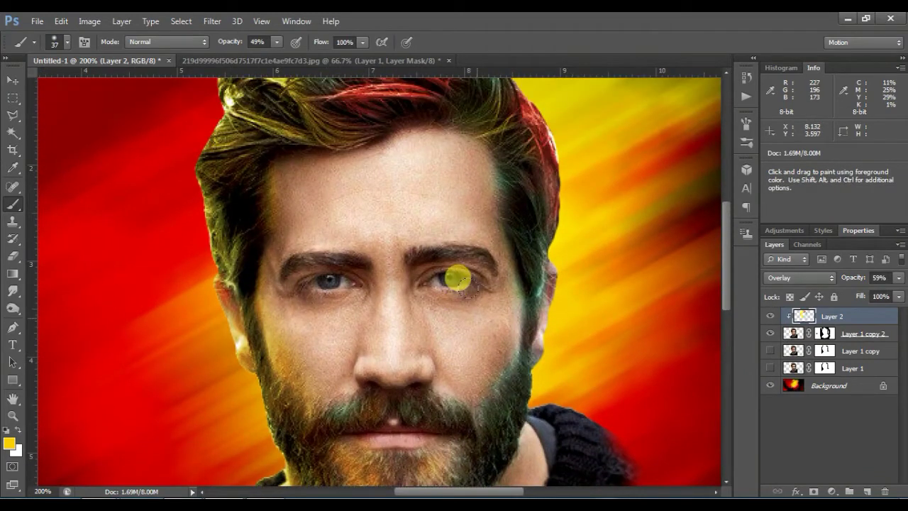
pyautogui.click(9, 443)
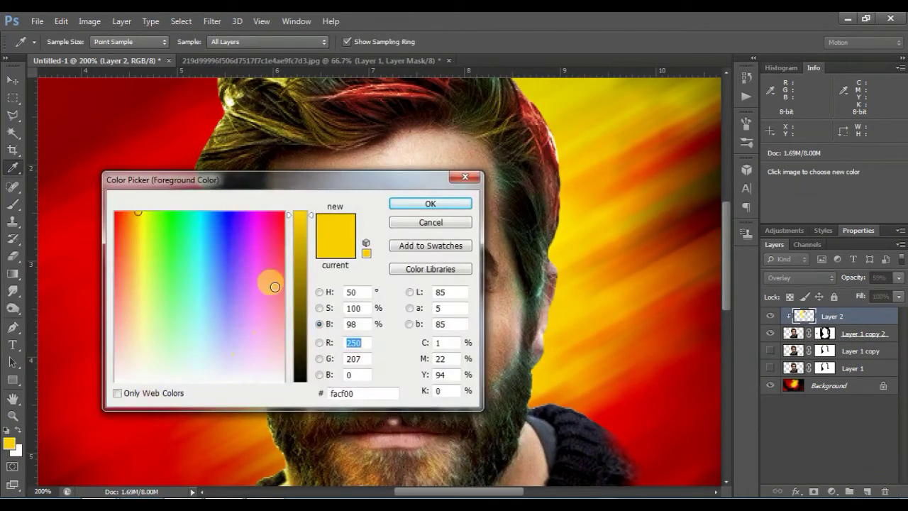
pyautogui.click(181, 214)
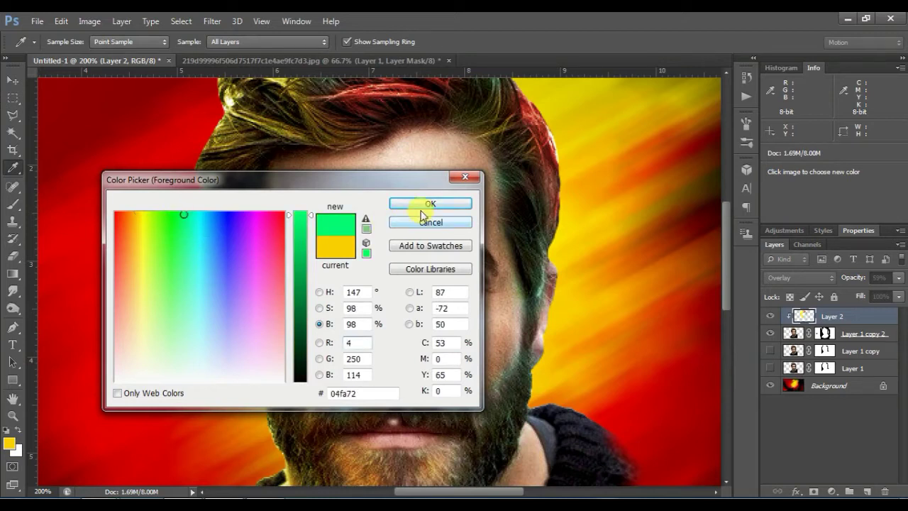
pyautogui.click(425, 205)
# Enlarge the brush to 91 and paint green over the left side of the forehead, temple, cheek and beard.
pyautogui.press('b')
pyautogui.rightClick(312, 177)
pyautogui.moveTo(364, 208); pyautogui.dragTo(389, 210)
pyautogui.moveTo(333, 174)
pyautogui.mouseDown()
pyautogui.moveTo(294, 237)
pyautogui.moveTo(292, 296)
pyautogui.mouseUp()
pyautogui.moveTo(245, 252)
pyautogui.mouseDown()
pyautogui.moveTo(269, 314)
pyautogui.moveTo(273, 350)
pyautogui.moveTo(264, 367)
pyautogui.moveTo(240, 307)
pyautogui.moveTo(308, 377)
pyautogui.mouseUp()
pyautogui.scroll(-3, 305, 373)
pyautogui.scroll(3, 228, 385)
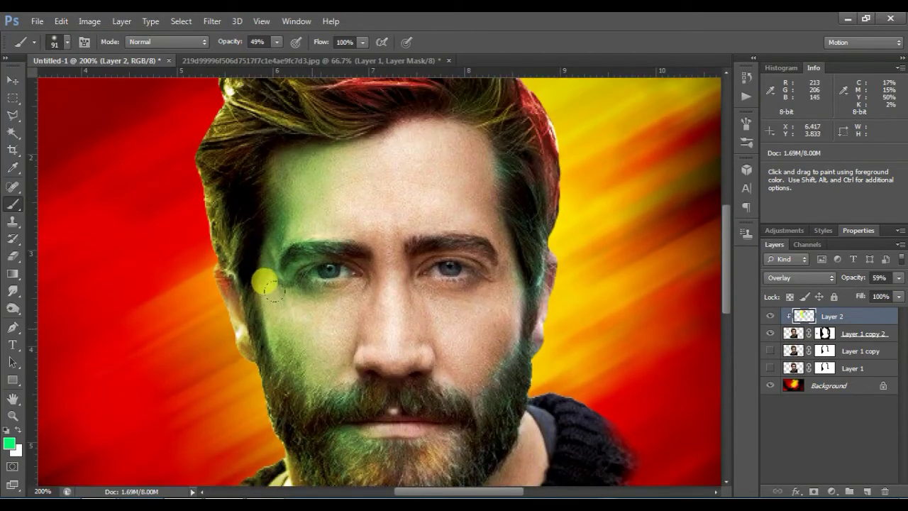
# Choose a magenta foreground colour and paint it over the right side of the forehead, nose and cheek.
pyautogui.rightClick(424, 219)
pyautogui.click(11, 443)
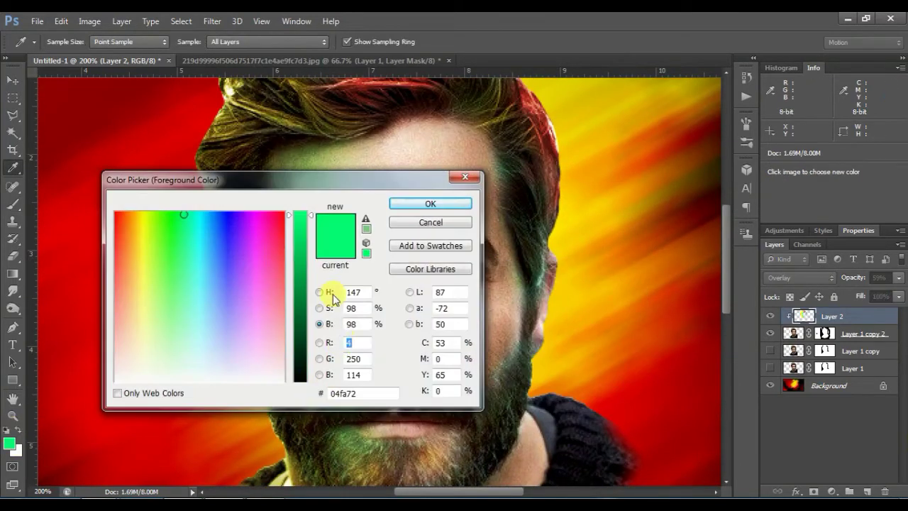
pyautogui.click(259, 217)
pyautogui.press('Return')
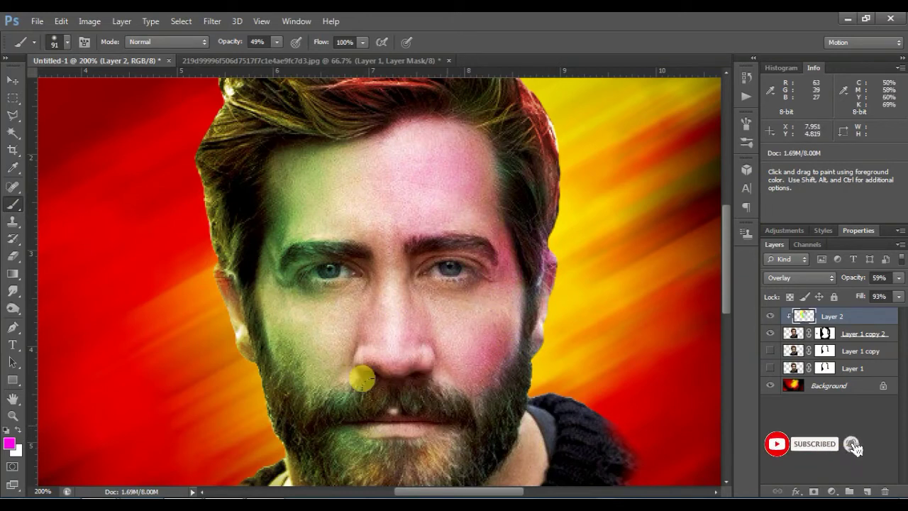
# Sample the background's yellow and paint it over the left half of the face and the right cheek.
pyautogui.scroll(-1, 360, 374)
pyautogui.keyDown('alt'); pyautogui.click(580, 268); pyautogui.keyUp('alt')
pyautogui.moveTo(300, 258); pyautogui.dragTo(308, 298)
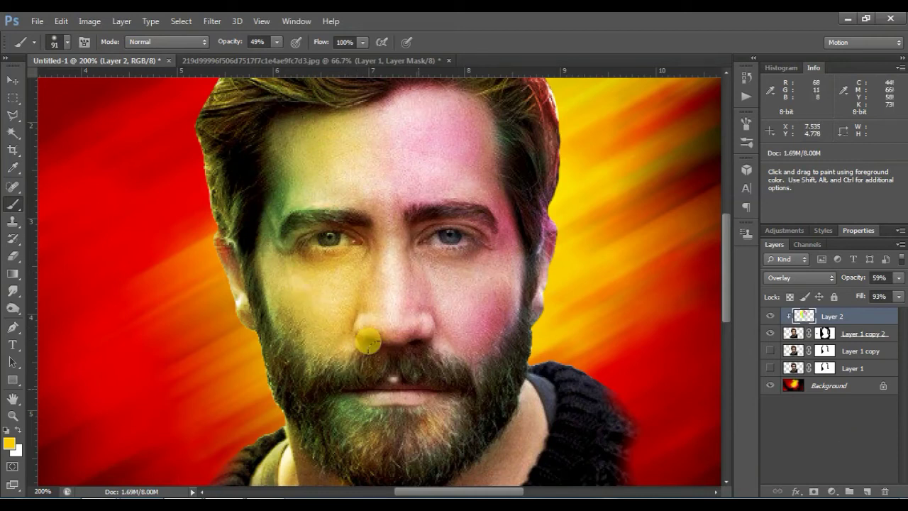
pyautogui.moveTo(437, 307); pyautogui.dragTo(532, 254)
pyautogui.scroll(-5, 219, 305)
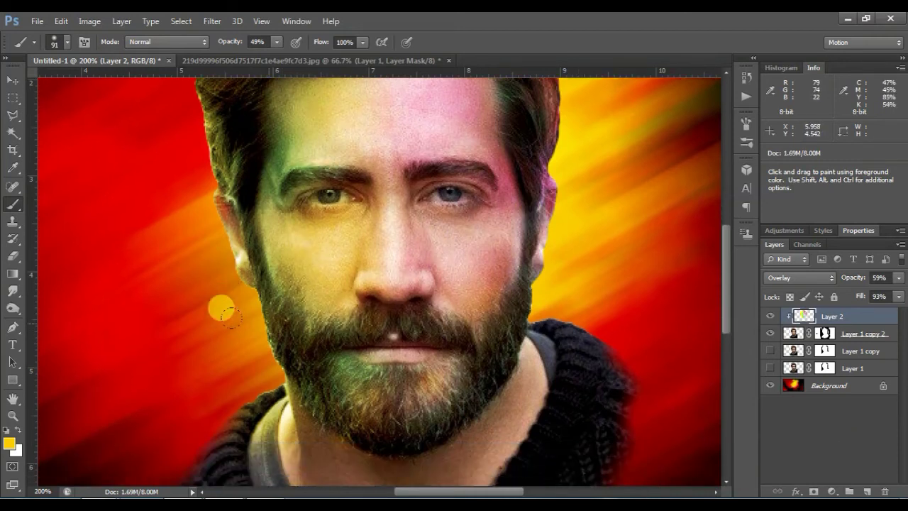
pyautogui.scroll(8, 220, 305)
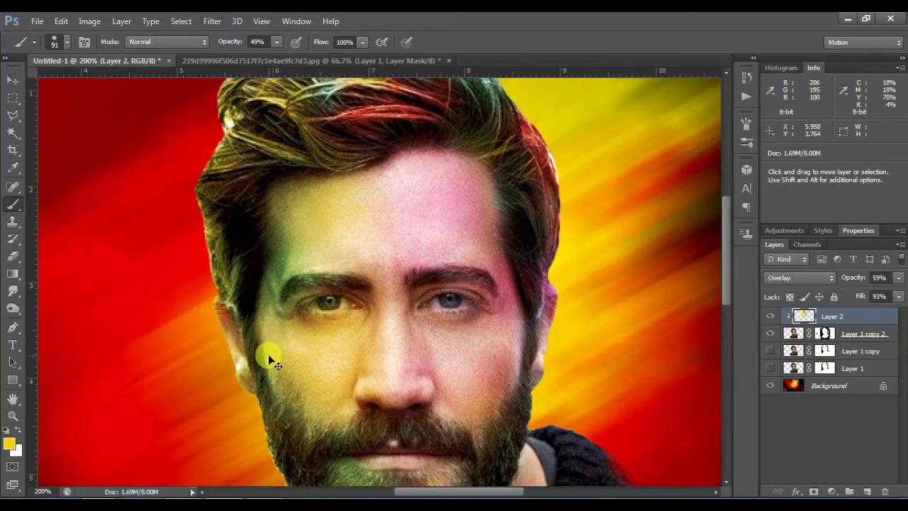
# Merge the clipped Layer 2 down into the portrait layer, Layer 1 copy 2.
pyautogui.hotkey('ctrl', 'e')
pyautogui.scroll(-4, 221, 307)
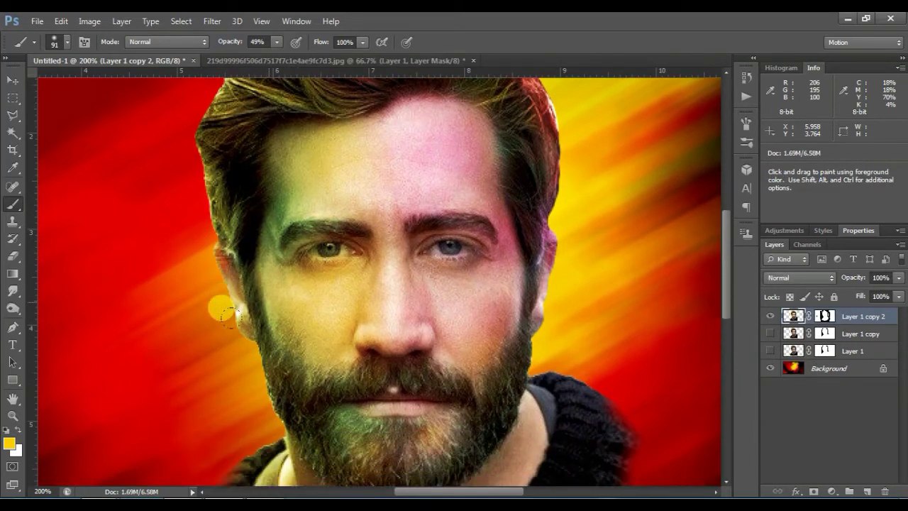
pyautogui.scroll(3, 396, 263)
# Apply the Sharpen filter to the merged portrait layer.
pyautogui.click(211, 21)
pyautogui.moveTo(247, 219)
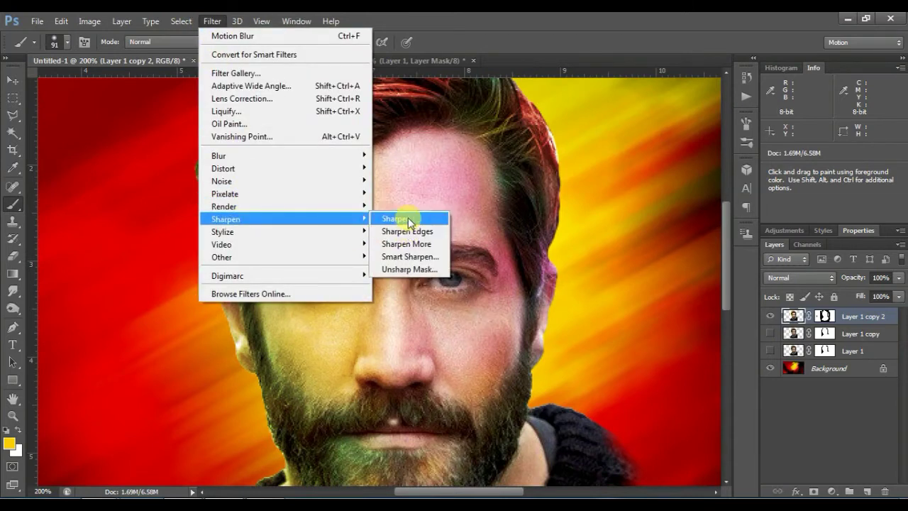
pyautogui.click(408, 217)
pyautogui.scroll(1, 408, 216)
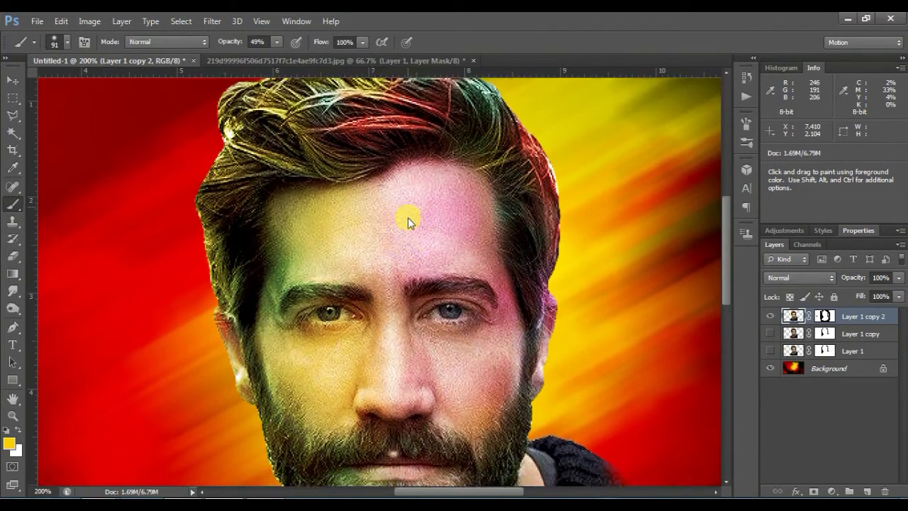
pyautogui.scroll(-5, 407, 217)
pyautogui.scroll(2, 408, 217)
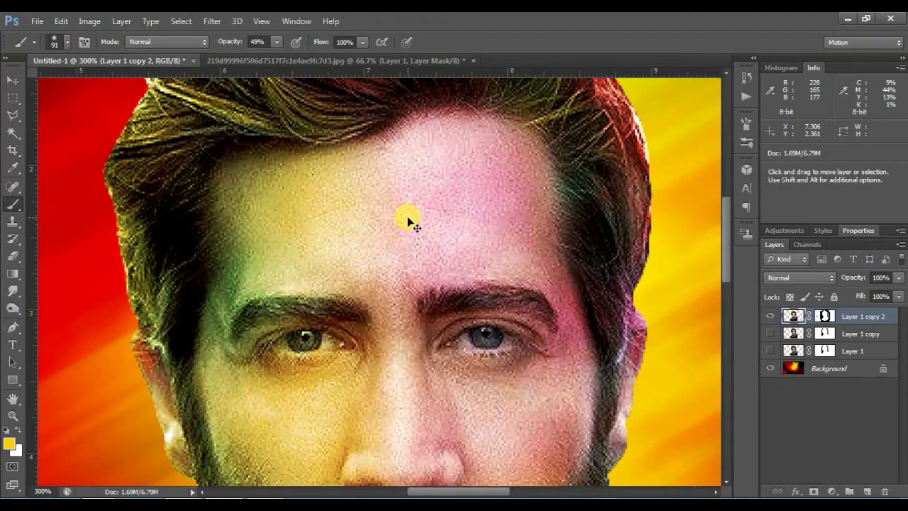
# Smooth the grainy skin across the middle of the forehead using the Smudge tool with brush size 28.
pyautogui.click(13, 291)
pyautogui.rightClick(385, 236)
pyautogui.moveTo(400, 250); pyautogui.dragTo(406, 251)
pyautogui.moveTo(402, 222); pyautogui.dragTo(380, 215)
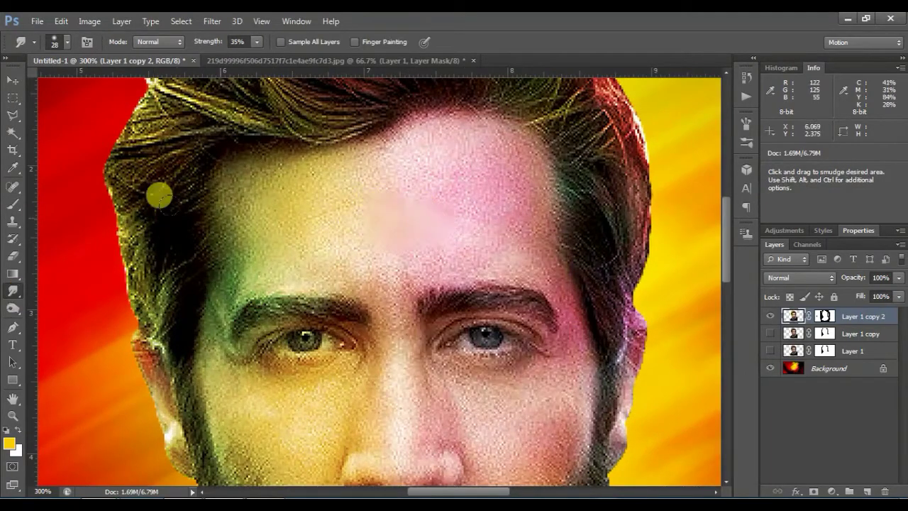
pyautogui.scroll(-2, 362, 248)
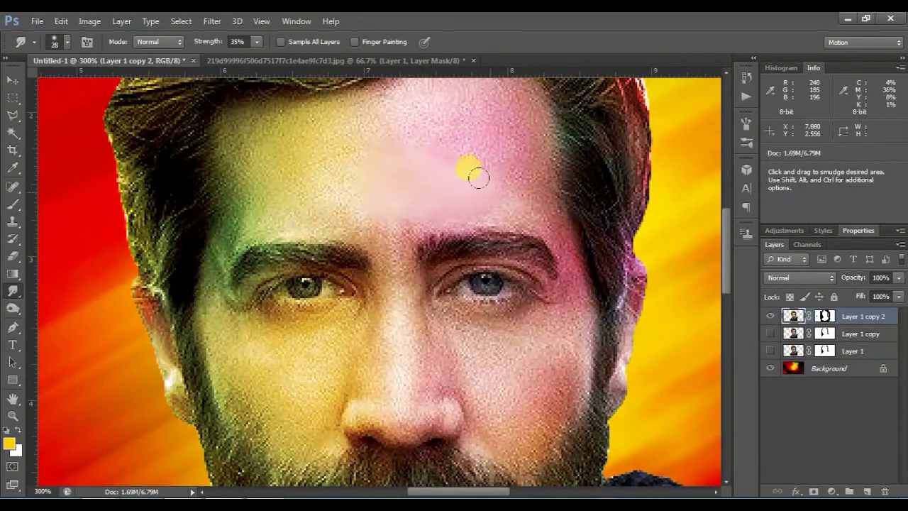
pyautogui.moveTo(320, 157)
pyautogui.mouseDown()
pyautogui.moveTo(240, 188)
pyautogui.moveTo(299, 181)
pyautogui.moveTo(363, 190)
pyautogui.mouseUp()
pyautogui.moveTo(431, 155)
pyautogui.mouseDown()
pyautogui.moveTo(288, 144)
pyautogui.moveTo(248, 149)
pyautogui.moveTo(327, 144)
pyautogui.moveTo(236, 177)
pyautogui.mouseUp()
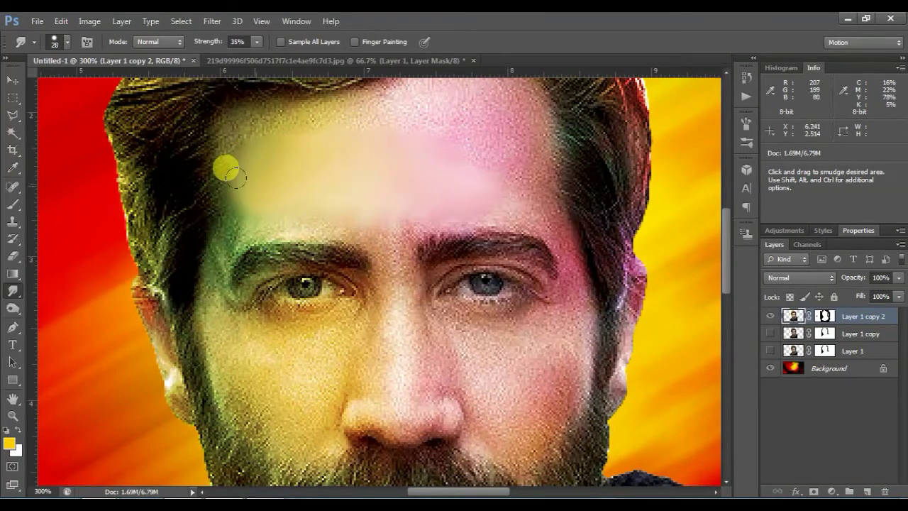
# Reduce the smudge brush to 15 and smooth the skin between the eyebrows, down the nose bridge and onto the inner left cheek.
pyautogui.scroll(3, 423, 222)
pyautogui.hotkey('ctrl', '+')
pyautogui.scroll(-4, 383, 212)
pyautogui.rightClick(387, 188)
pyautogui.click(412, 217)
pyautogui.click(377, 190)
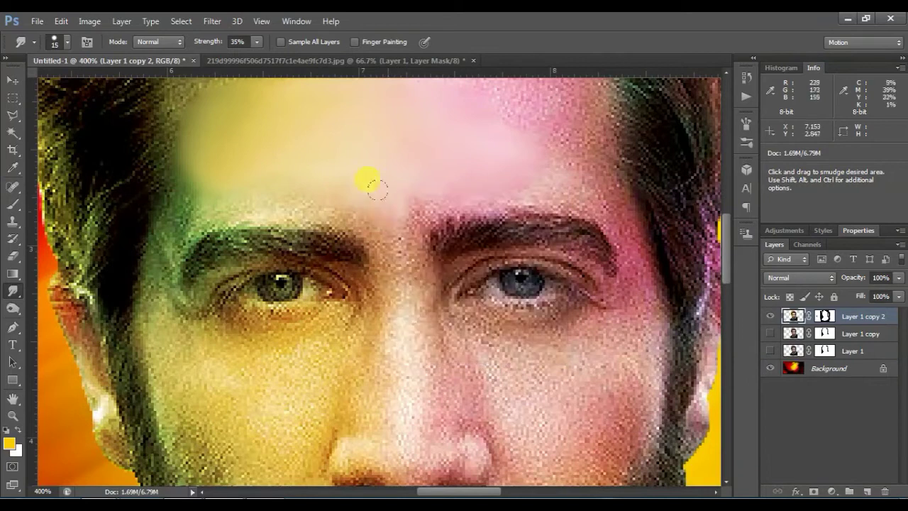
pyautogui.moveTo(397, 214)
pyautogui.mouseDown()
pyautogui.moveTo(402, 321)
pyautogui.moveTo(387, 290)
pyautogui.moveTo(398, 256)
pyautogui.moveTo(395, 404)
pyautogui.moveTo(368, 382)
pyautogui.moveTo(390, 302)
pyautogui.moveTo(373, 408)
pyautogui.mouseUp()
pyautogui.moveTo(330, 376)
pyautogui.mouseDown()
pyautogui.moveTo(340, 339)
pyautogui.moveTo(315, 370)
pyautogui.mouseUp()
# Smudge the skin beside the inner left eye up to the brows and along the right side of the nose.
pyautogui.scroll(-3, 311, 341)
pyautogui.scroll(2, 307, 270)
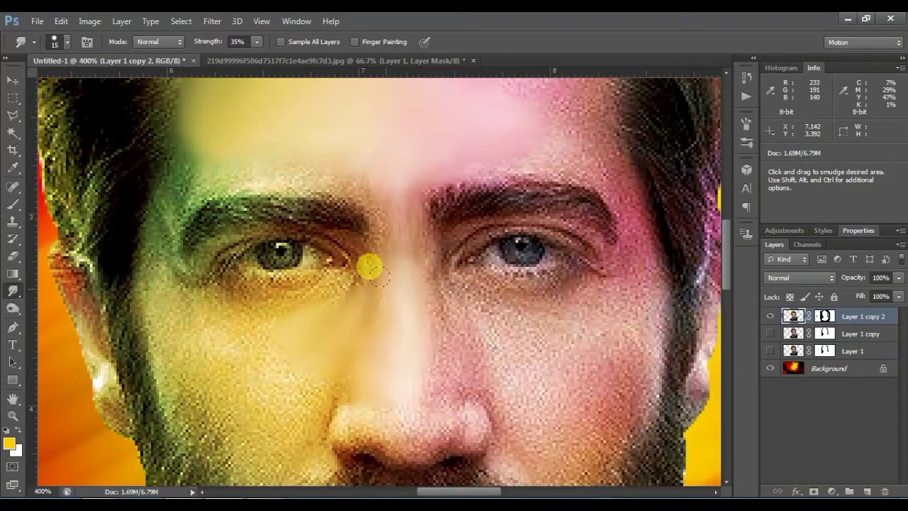
pyautogui.moveTo(383, 276); pyautogui.dragTo(402, 192)
pyautogui.moveTo(412, 286); pyautogui.dragTo(430, 339)
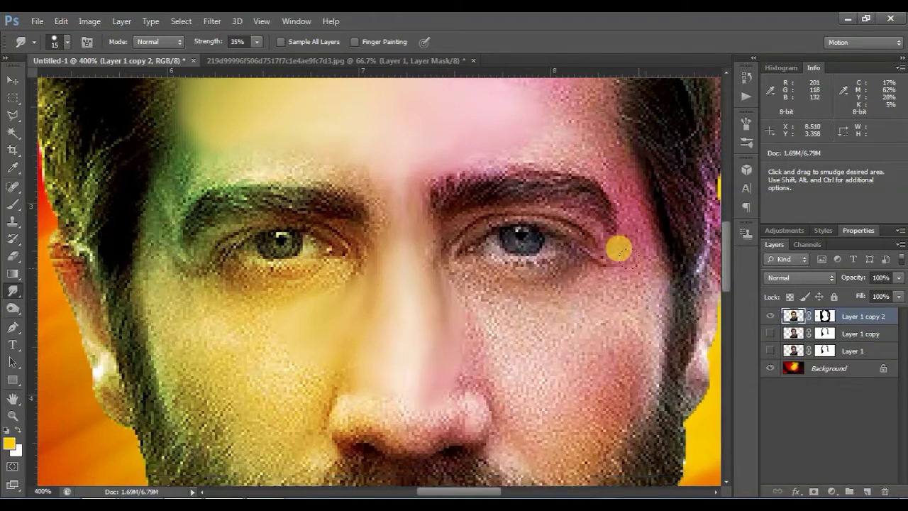
# Smooth the pink skin on the right side of the forehead above the right eyebrow.
pyautogui.moveTo(505, 84); pyautogui.dragTo(338, 228)
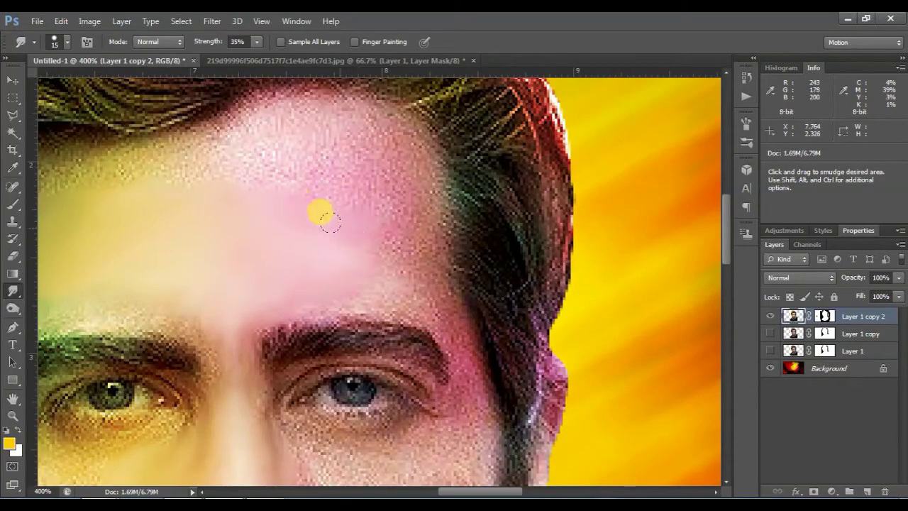
pyautogui.moveTo(287, 281)
pyautogui.mouseDown()
pyautogui.moveTo(403, 288)
pyautogui.moveTo(382, 271)
pyautogui.moveTo(380, 244)
pyautogui.moveTo(396, 251)
pyautogui.moveTo(420, 293)
pyautogui.mouseUp()
pyautogui.moveTo(369, 212)
pyautogui.mouseDown()
pyautogui.moveTo(424, 273)
pyautogui.moveTo(386, 264)
pyautogui.moveTo(422, 253)
pyautogui.moveTo(438, 170)
pyautogui.moveTo(438, 272)
pyautogui.moveTo(495, 257)
pyautogui.moveTo(596, 273)
pyautogui.moveTo(563, 296)
pyautogui.moveTo(619, 279)
pyautogui.moveTo(524, 231)
pyautogui.mouseUp()
# Smudge away the remaining grain across the upper forehead below the hairline and along its left side.
pyautogui.hotkey('ctrl', '+')
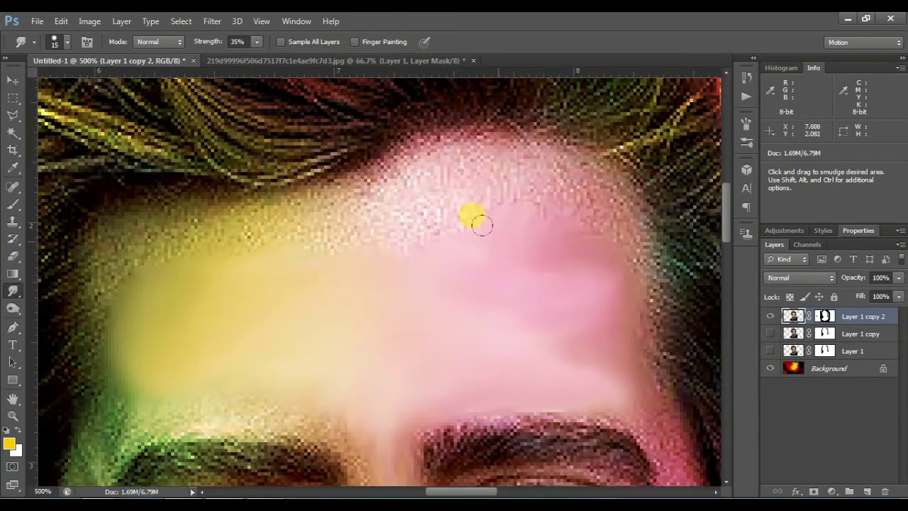
pyautogui.moveTo(428, 183)
pyautogui.mouseDown()
pyautogui.moveTo(427, 138)
pyautogui.moveTo(380, 158)
pyautogui.moveTo(318, 222)
pyautogui.moveTo(168, 194)
pyautogui.moveTo(395, 220)
pyautogui.mouseUp()
pyautogui.moveTo(525, 207)
pyautogui.mouseDown()
pyautogui.moveTo(385, 237)
pyautogui.moveTo(383, 262)
pyautogui.moveTo(315, 321)
pyautogui.moveTo(310, 349)
pyautogui.mouseUp()
pyautogui.moveTo(355, 375)
pyautogui.mouseDown()
pyautogui.moveTo(355, 205)
pyautogui.moveTo(305, 275)
pyautogui.moveTo(373, 243)
pyautogui.moveTo(352, 241)
pyautogui.moveTo(544, 248)
pyautogui.mouseUp()
# Reduce the smudge brush to 7 and smooth the left temple and the skin around the outer left eyebrow.
pyautogui.scroll(-2, 380, 162)
pyautogui.rightClick(301, 251)
pyautogui.click(329, 295)
pyautogui.moveTo(310, 221)
pyautogui.mouseDown()
pyautogui.moveTo(302, 258)
pyautogui.moveTo(314, 254)
pyautogui.moveTo(292, 276)
pyautogui.mouseUp()
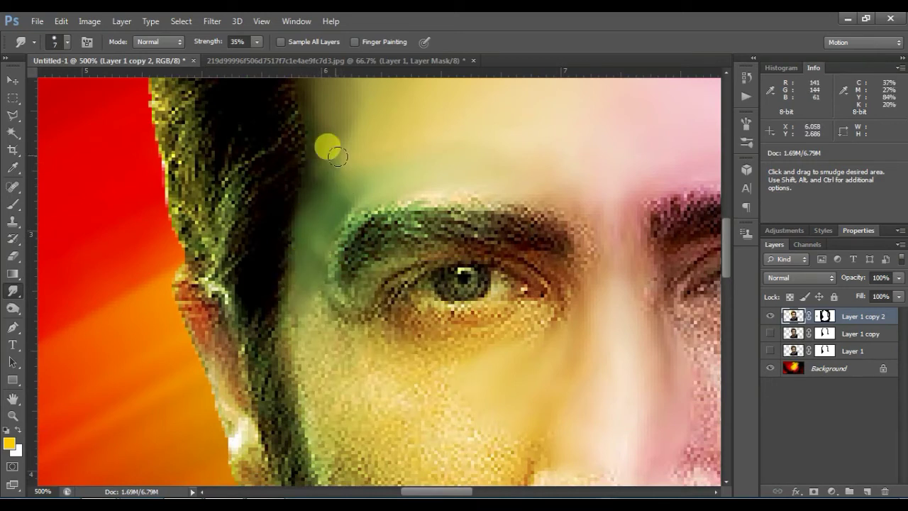
# Shrink the smudge brush to 4 and smooth the skin around the inner ends of the eyebrows.
pyautogui.moveTo(585, 236); pyautogui.dragTo(335, 276)
pyautogui.press('[')
pyautogui.press('[')
pyautogui.press('[')
pyautogui.press('[')
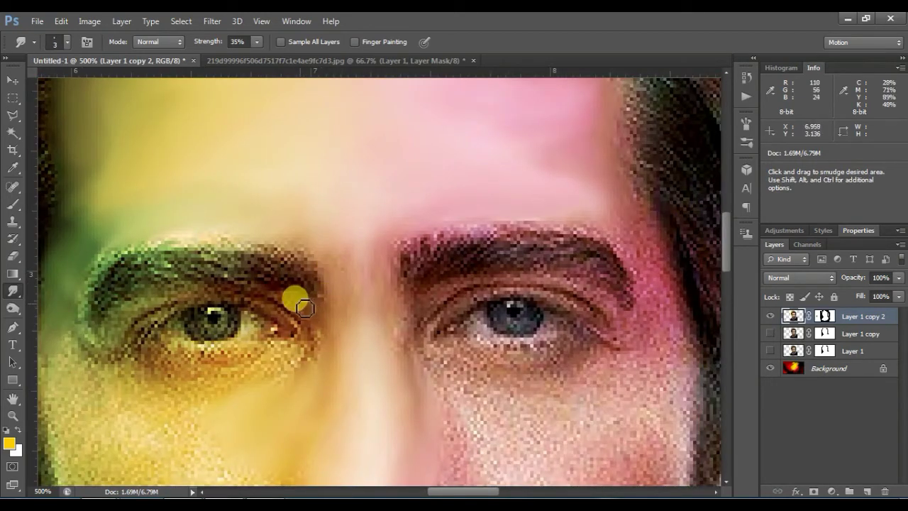
pyautogui.press(']')
pyautogui.press(']')
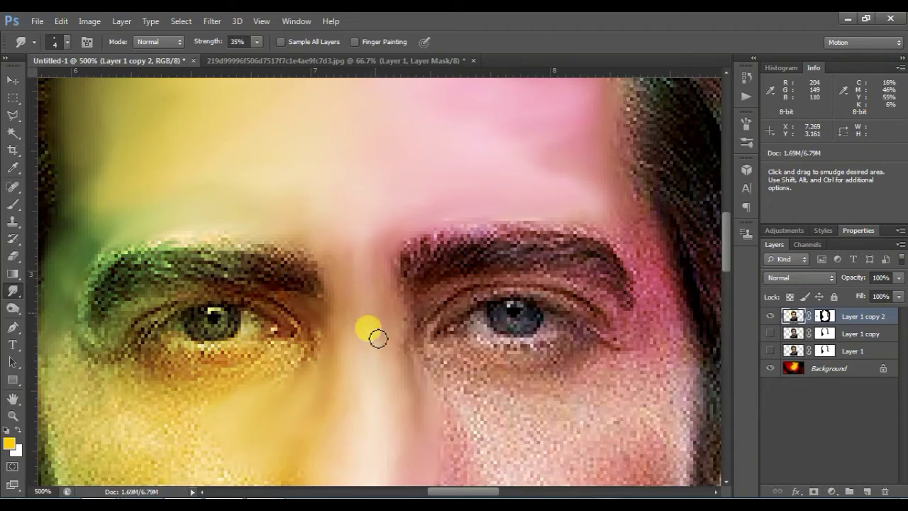
# Enlarge the smudge brush to 8 and smooth the grainy skin along the upper right hairline.
pyautogui.hotkey('ctrl', '-')
pyautogui.hotkey('ctrl', '-')
pyautogui.hotkey('ctrl', '-')
pyautogui.hotkey('ctrl', '-')
pyautogui.hotkey('ctrl', '+')
pyautogui.hotkey('ctrl', '+')
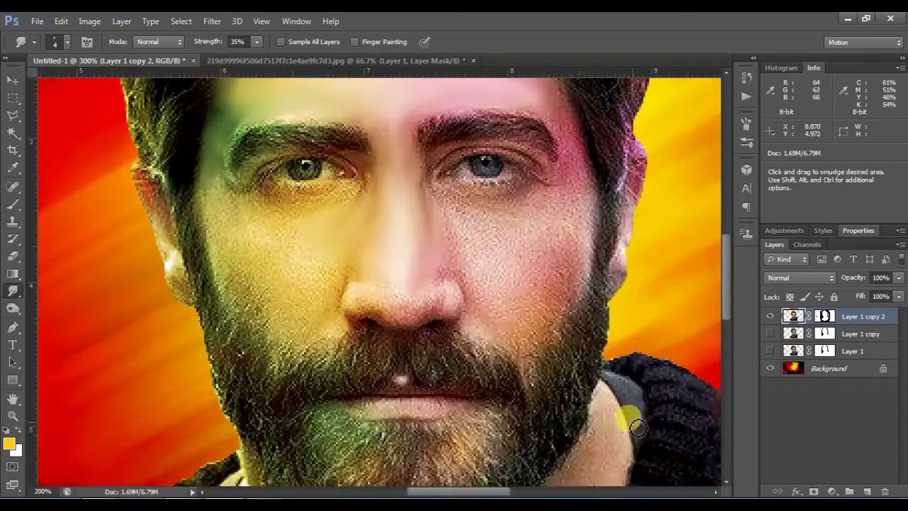
pyautogui.scroll(6, 626, 417)
pyautogui.hotkey('ctrl', '+')
pyautogui.press(']')
pyautogui.press(']')
pyautogui.press(']')
pyautogui.press(']')
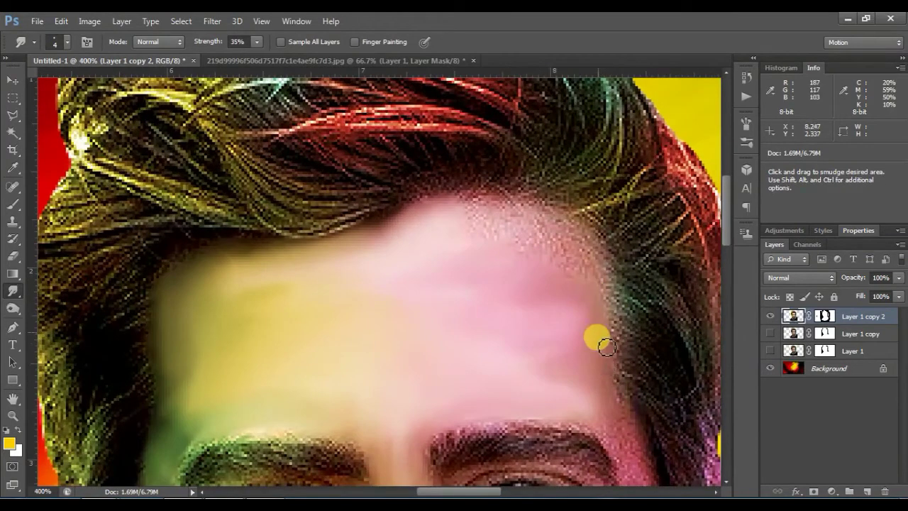
pyautogui.moveTo(575, 264)
pyautogui.mouseDown()
pyautogui.moveTo(568, 243)
pyautogui.moveTo(508, 216)
pyautogui.moveTo(564, 275)
pyautogui.moveTo(463, 217)
pyautogui.moveTo(489, 209)
pyautogui.moveTo(529, 213)
pyautogui.moveTo(505, 230)
pyautogui.moveTo(528, 233)
pyautogui.moveTo(472, 285)
pyautogui.mouseUp()
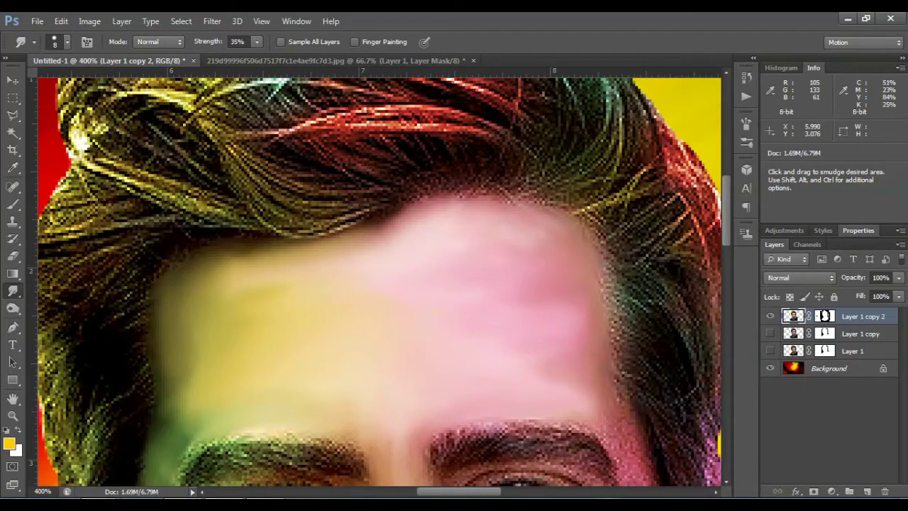
# Smudge the skin along the right edge of the forehead down to the outer right eyebrow.
pyautogui.scroll(-3, 431, 310)
pyautogui.click(477, 347)
pyautogui.moveTo(531, 235)
pyautogui.mouseDown()
pyautogui.moveTo(594, 195)
pyautogui.moveTo(594, 177)
pyautogui.moveTo(623, 307)
pyautogui.moveTo(616, 325)
pyautogui.moveTo(596, 311)
pyautogui.moveTo(622, 327)
pyautogui.moveTo(496, 254)
pyautogui.mouseUp()
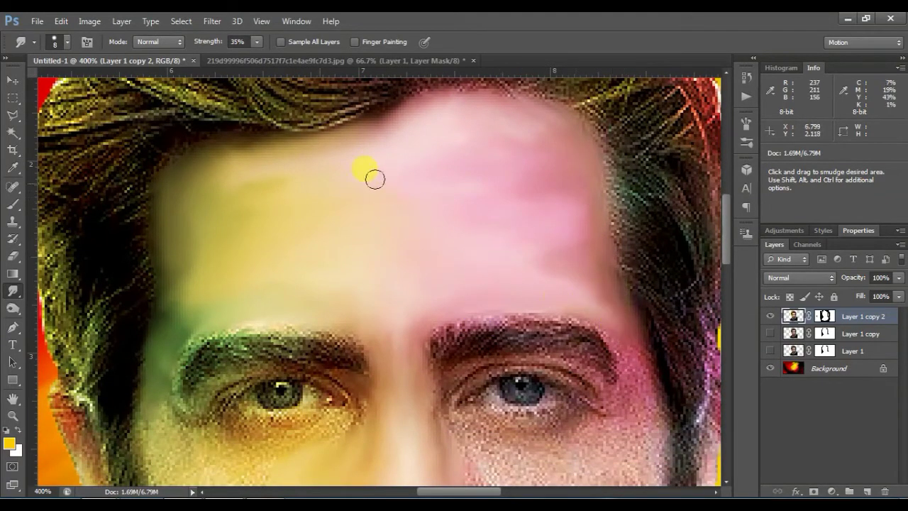
# Enlarge the smudge brush to 27 and try it on the left cheek below the eye.
pyautogui.hotkey('ctrl', '-')
pyautogui.hotkey('ctrl', '-')
pyautogui.hotkey('ctrl', '-')
pyautogui.hotkey('ctrl', '+')
pyautogui.scroll(2, 370, 293)
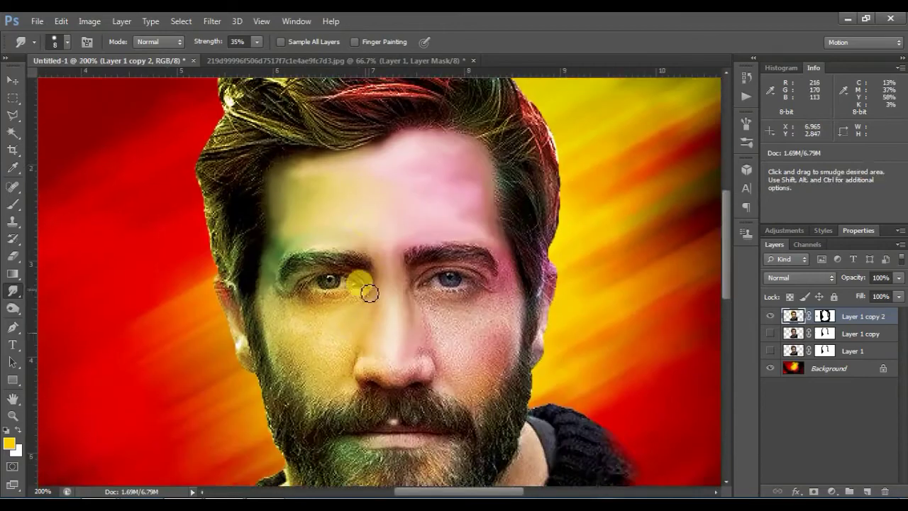
pyautogui.hotkey('ctrl', '+')
pyautogui.scroll(3, 369, 293)
pyautogui.rightClick(288, 286)
pyautogui.moveTo(312, 316); pyautogui.dragTo(321, 316)
pyautogui.moveTo(245, 317)
pyautogui.mouseDown()
pyautogui.moveTo(271, 294)
pyautogui.moveTo(265, 253)
pyautogui.moveTo(221, 304)
pyautogui.moveTo(237, 273)
pyautogui.moveTo(229, 341)
pyautogui.mouseUp()
pyautogui.scroll(-3, 270, 312)
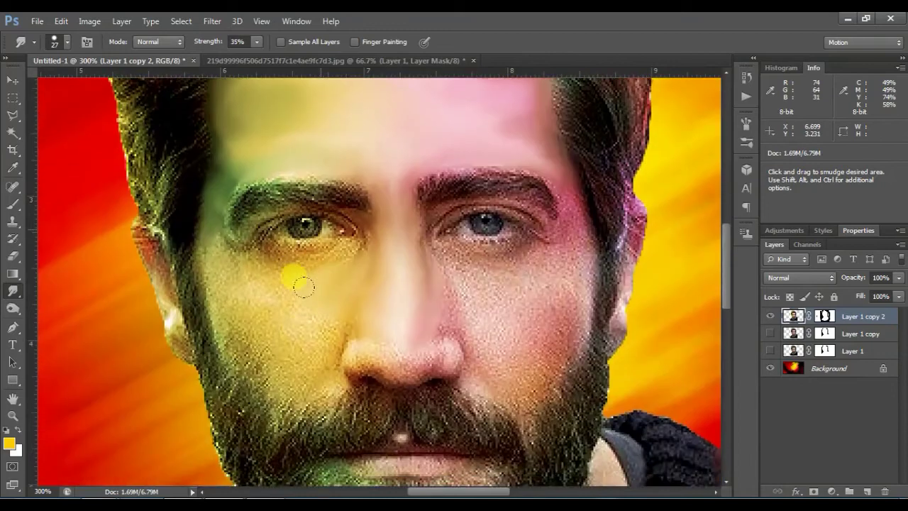
# Reduce the smudge brush to 10 and smooth the grainy skin across the left cheek beside the nose.
pyautogui.hotkey('ctrl', '-')
pyautogui.hotkey('ctrl', '-')
pyautogui.hotkey('ctrl', '+')
pyautogui.scroll(-2, 319, 228)
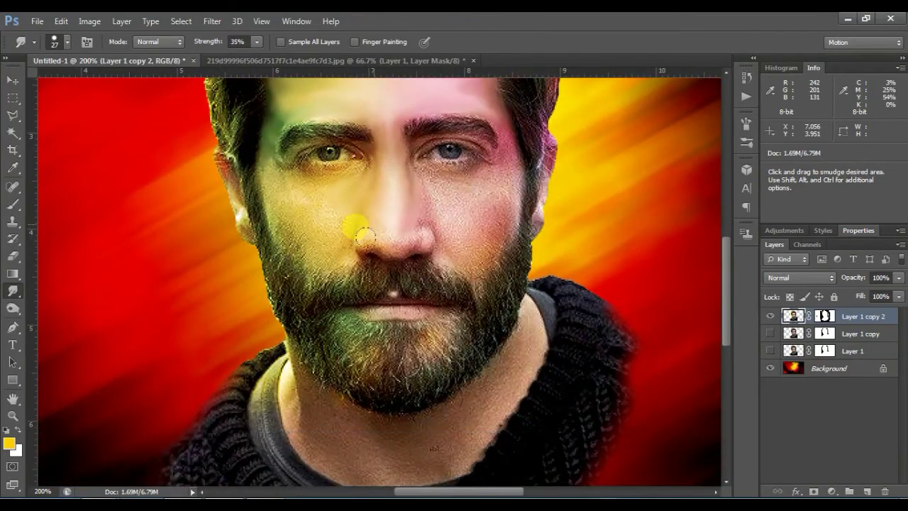
pyautogui.hotkey('ctrl', '+')
pyautogui.scroll(4, 333, 234)
pyautogui.press('[')
pyautogui.press('[')
pyautogui.press('[')
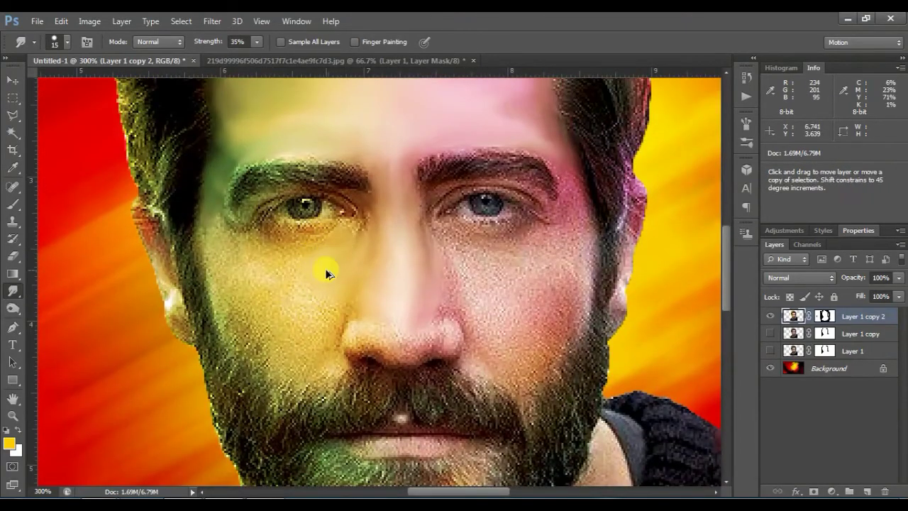
pyautogui.hotkey('ctrl', '+')
pyautogui.moveTo(319, 262); pyautogui.dragTo(447, 256)
pyautogui.rightClick(415, 256)
pyautogui.moveTo(404, 278); pyautogui.dragTo(399, 279)
pyautogui.click(340, 239)
pyautogui.moveTo(341, 240)
pyautogui.mouseDown()
pyautogui.moveTo(366, 248)
pyautogui.moveTo(312, 229)
pyautogui.moveTo(293, 193)
pyautogui.moveTo(308, 240)
pyautogui.moveTo(290, 243)
pyautogui.moveTo(290, 282)
pyautogui.moveTo(313, 261)
pyautogui.moveTo(339, 275)
pyautogui.moveTo(317, 249)
pyautogui.moveTo(347, 281)
pyautogui.moveTo(407, 262)
pyautogui.moveTo(379, 292)
pyautogui.mouseUp()
pyautogui.moveTo(448, 334); pyautogui.dragTo(440, 378)
pyautogui.moveTo(378, 323)
pyautogui.mouseDown()
pyautogui.moveTo(313, 319)
pyautogui.moveTo(332, 290)
pyautogui.mouseUp()
# Smudge the lower left cheek down towards the moustache and beard edge.
pyautogui.scroll(-3, 455, 382)
pyautogui.moveTo(351, 206)
pyautogui.mouseDown()
pyautogui.moveTo(342, 234)
pyautogui.moveTo(336, 230)
pyautogui.moveTo(383, 261)
pyautogui.mouseUp()
pyautogui.moveTo(375, 221)
pyautogui.mouseDown()
pyautogui.moveTo(419, 268)
pyautogui.moveTo(364, 272)
pyautogui.moveTo(327, 240)
pyautogui.moveTo(311, 244)
pyautogui.moveTo(378, 277)
pyautogui.moveTo(331, 249)
pyautogui.moveTo(332, 308)
pyautogui.mouseUp()
# Enlarge the smudge brush to 20 and even out the left cheek along the beard line.
pyautogui.hotkey('ctrl', '1')
pyautogui.hotkey('ctrl', '+')
pyautogui.hotkey('ctrl', '+')
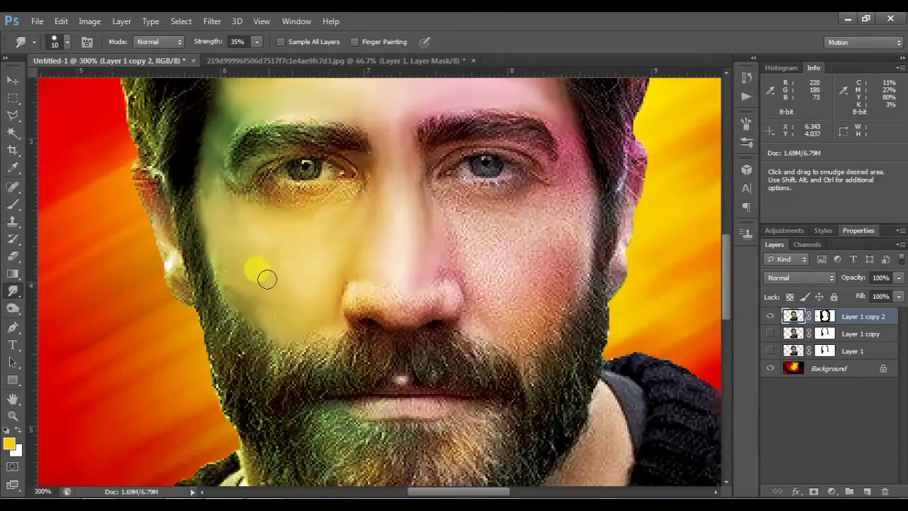
pyautogui.press(']')
pyautogui.moveTo(276, 288)
pyautogui.mouseDown()
pyautogui.moveTo(246, 264)
pyautogui.moveTo(230, 275)
pyautogui.moveTo(264, 298)
pyautogui.moveTo(239, 296)
pyautogui.moveTo(273, 332)
pyautogui.mouseUp()
pyautogui.scroll(3, 342, 231)
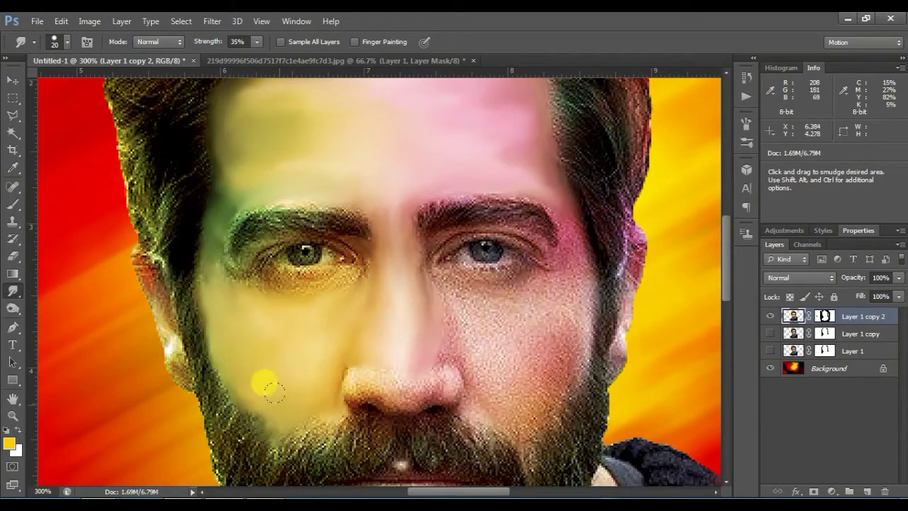
# Reduce the smudge brush to 15 and smooth the inner right cheek from the nose down to the beard.
pyautogui.moveTo(406, 318)
pyautogui.mouseDown()
pyautogui.moveTo(387, 266)
pyautogui.moveTo(350, 255)
pyautogui.mouseUp()
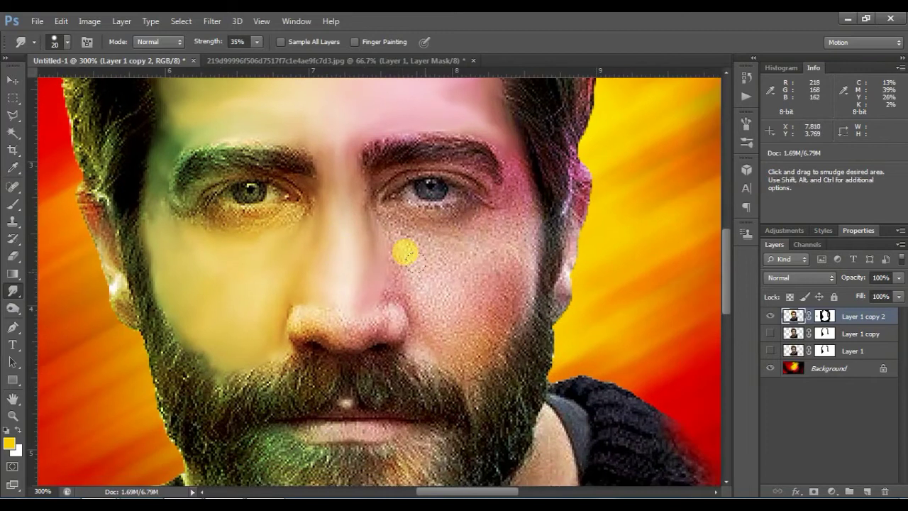
pyautogui.moveTo(380, 220)
pyautogui.mouseDown()
pyautogui.moveTo(388, 282)
pyautogui.moveTo(425, 293)
pyautogui.moveTo(447, 328)
pyautogui.mouseUp()
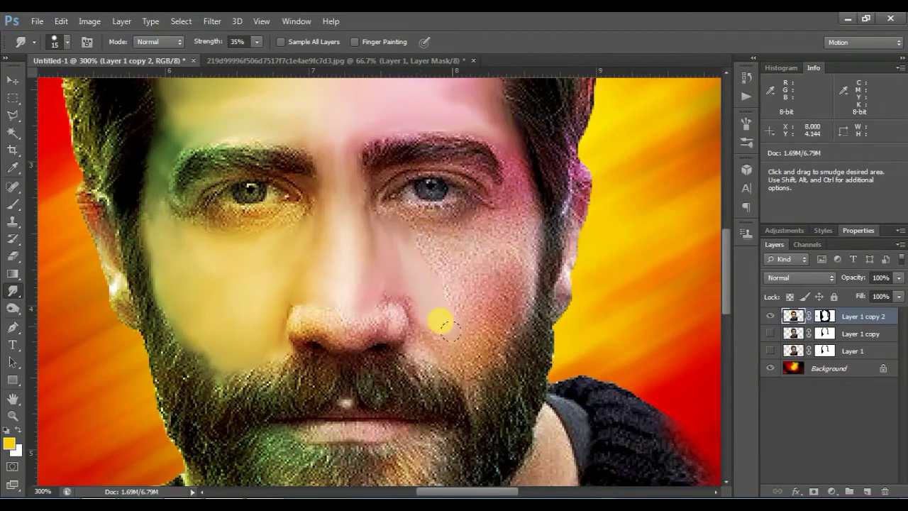
pyautogui.moveTo(424, 251)
pyautogui.mouseDown()
pyautogui.moveTo(447, 279)
pyautogui.moveTo(418, 243)
pyautogui.moveTo(474, 284)
pyautogui.moveTo(479, 341)
pyautogui.moveTo(470, 358)
pyautogui.moveTo(434, 339)
pyautogui.mouseUp()
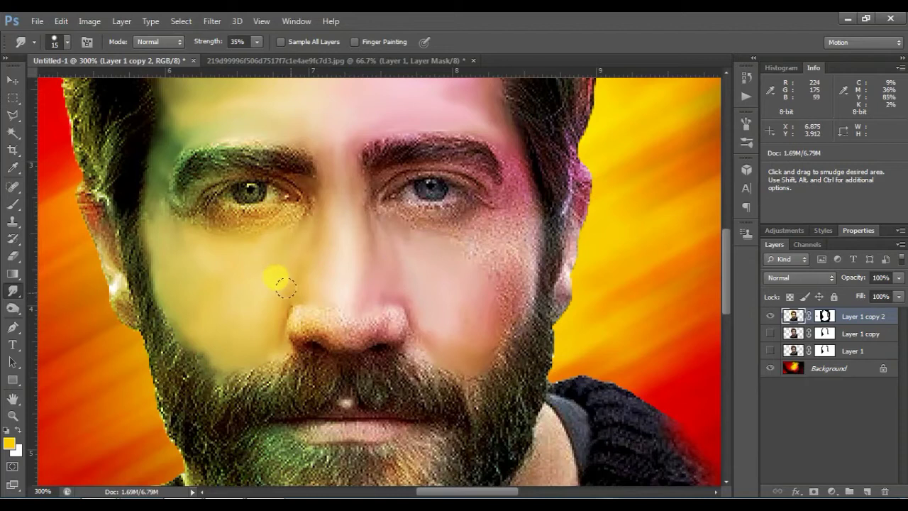
pyautogui.moveTo(419, 239)
pyautogui.mouseDown()
pyautogui.moveTo(418, 267)
pyautogui.moveTo(332, 245)
pyautogui.mouseUp()
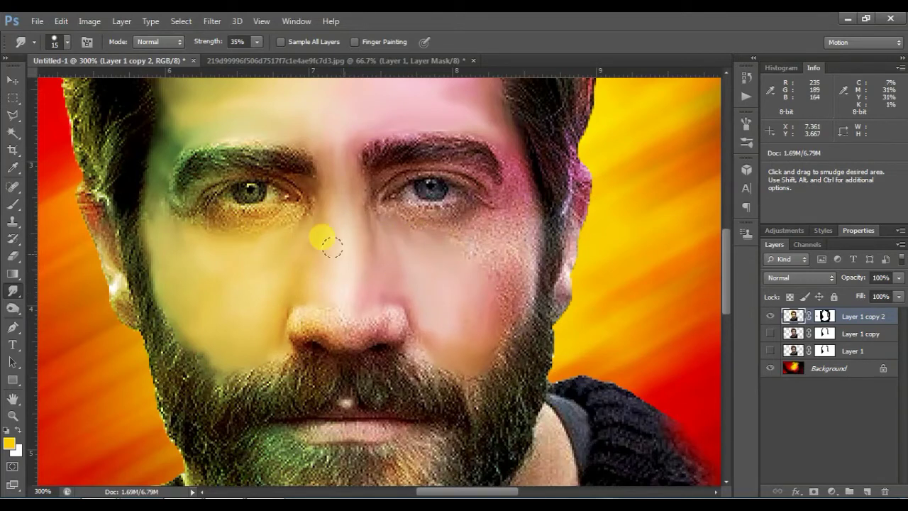
# Shrink the smudge brush to 7 and smooth the nose tip and the left nostril.
pyautogui.hotkey('ctrl', '+')
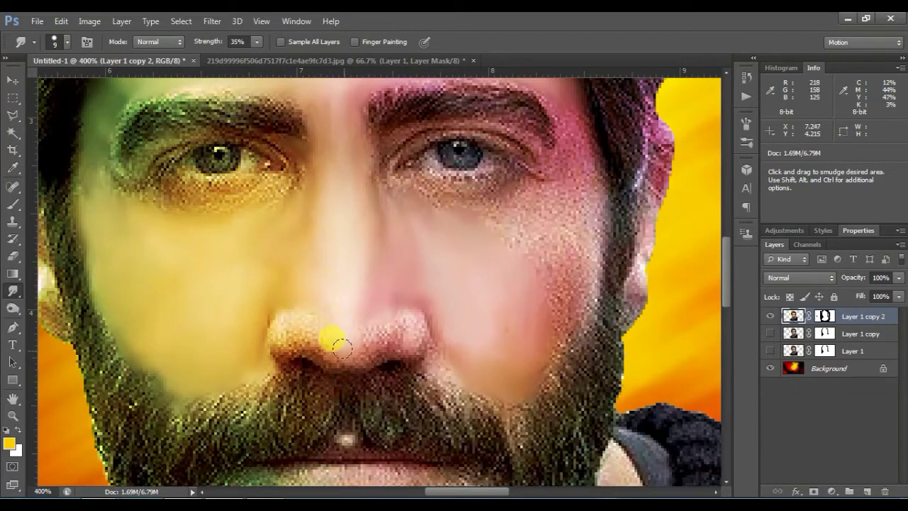
pyautogui.hotkey('ctrl', '+')
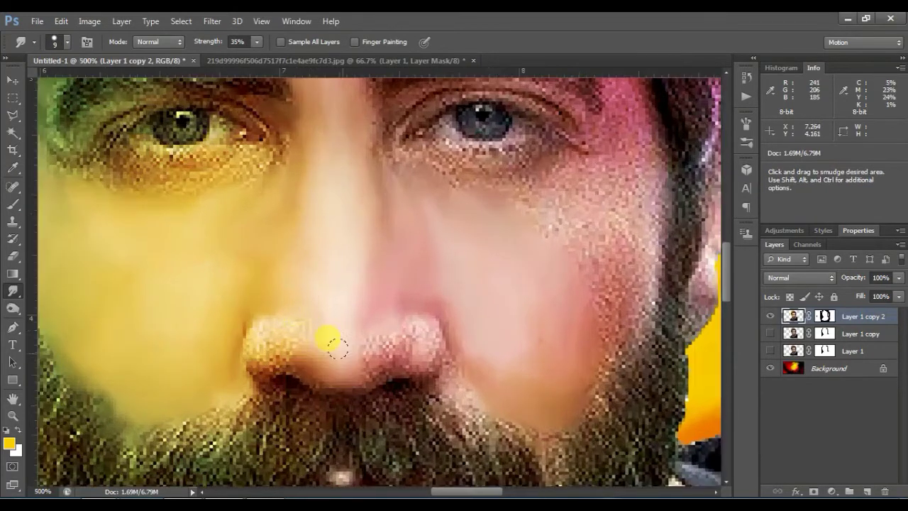
pyautogui.moveTo(338, 349); pyautogui.dragTo(392, 280)
pyautogui.moveTo(328, 128); pyautogui.dragTo(278, 126)
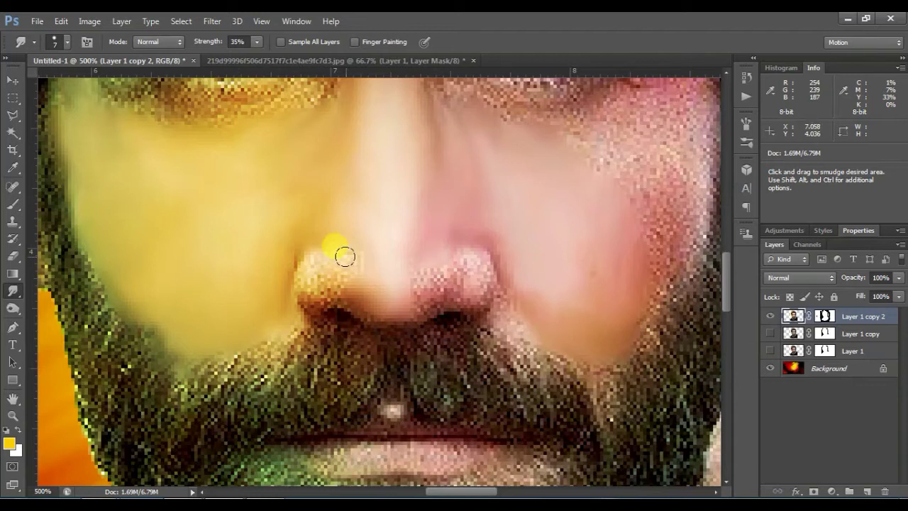
pyautogui.hotkey('ctrl', '-')
pyautogui.hotkey('ctrl', '-')
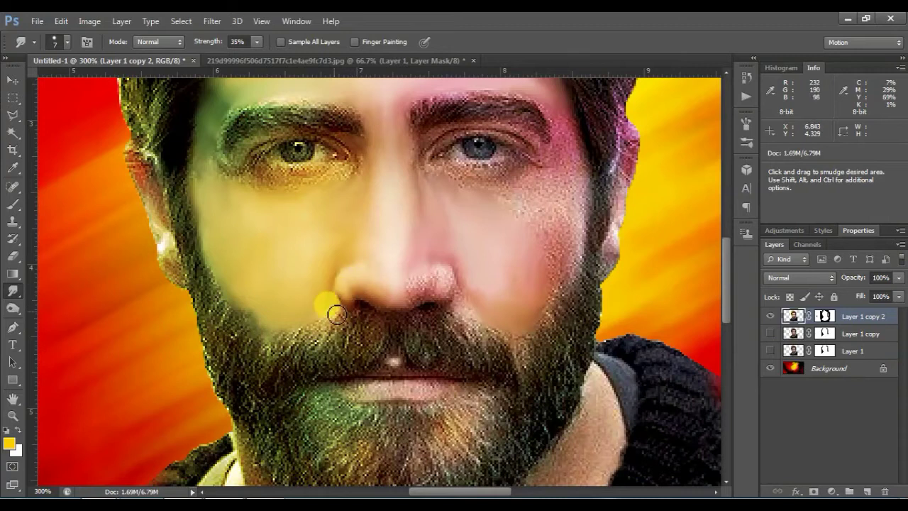
# Smooth the grainy right nostril and the crease where it meets the cheek.
pyautogui.moveTo(413, 286); pyautogui.dragTo(415, 75)
pyautogui.hotkey('ctrl', '+')
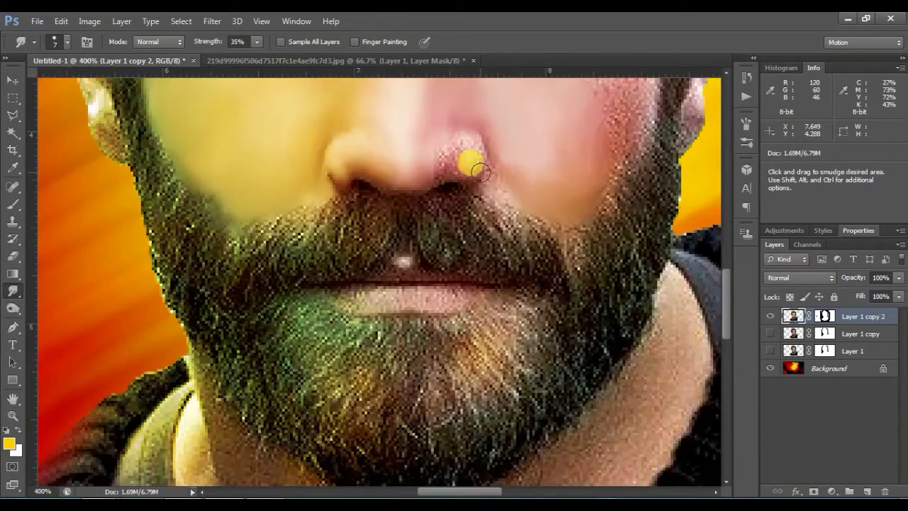
pyautogui.moveTo(491, 183); pyautogui.dragTo(486, 129)
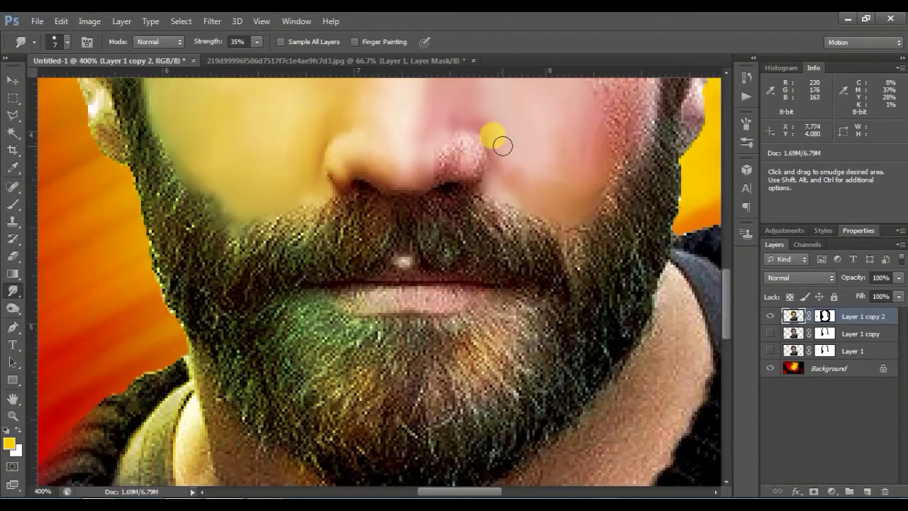
pyautogui.moveTo(518, 176); pyautogui.dragTo(440, 272)
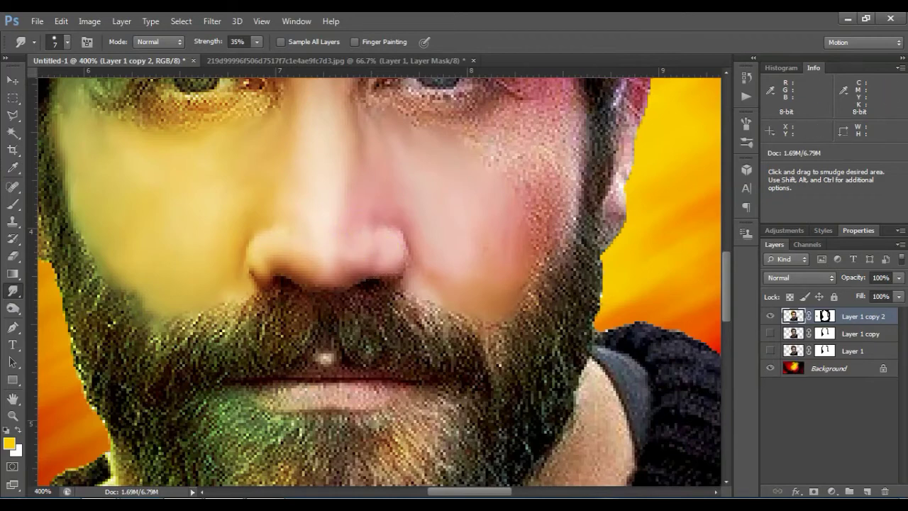
# Smudge along the underside of the nose tip and refine the outer edge of the right nostril.
pyautogui.hotkey('ctrl', '+')
pyautogui.scroll(-3, 217, 177)
pyautogui.moveTo(315, 156)
pyautogui.mouseDown()
pyautogui.moveTo(229, 142)
pyautogui.moveTo(231, 154)
pyautogui.moveTo(358, 151)
pyautogui.mouseUp()
pyautogui.hotkey('ctrl', '-')
pyautogui.scroll(2, 426, 150)
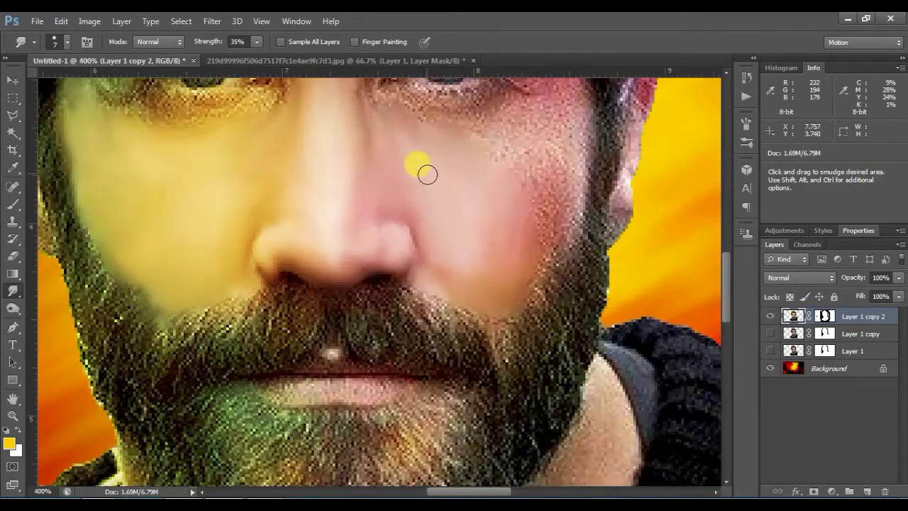
pyautogui.moveTo(409, 226); pyautogui.dragTo(415, 247)
pyautogui.hotkey('ctrl', '-')
pyautogui.hotkey('ctrl', '-')
pyautogui.scroll(1, 312, 288)
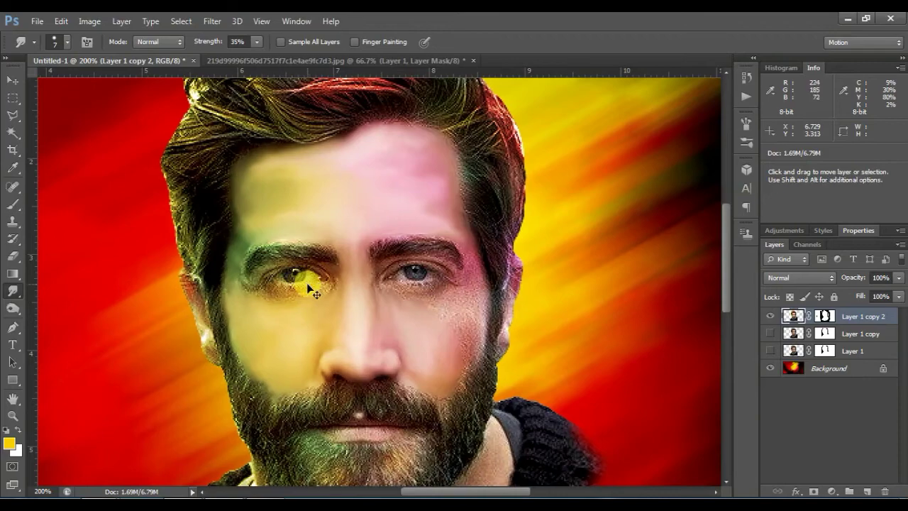
# Enlarge the smudge brush to 9 and smooth the reddish outer part of the right cheek.
pyautogui.hotkey('ctrl', '-')
pyautogui.hotkey('ctrl', '-')
pyautogui.hotkey('ctrl', '+')
pyautogui.moveTo(858, 281); pyautogui.dragTo(891, 287)
pyautogui.hotkey('ctrl', '+')
pyautogui.hotkey('ctrl', '+')
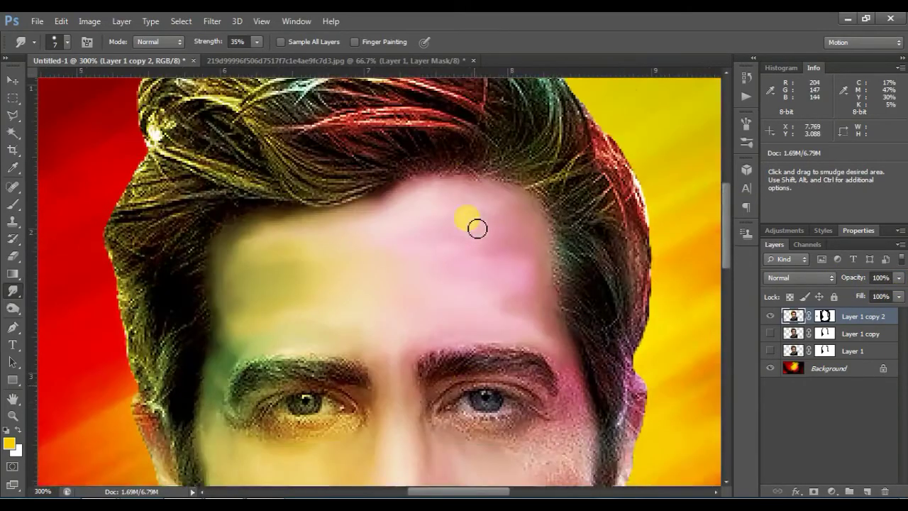
pyautogui.scroll(-3, 541, 292)
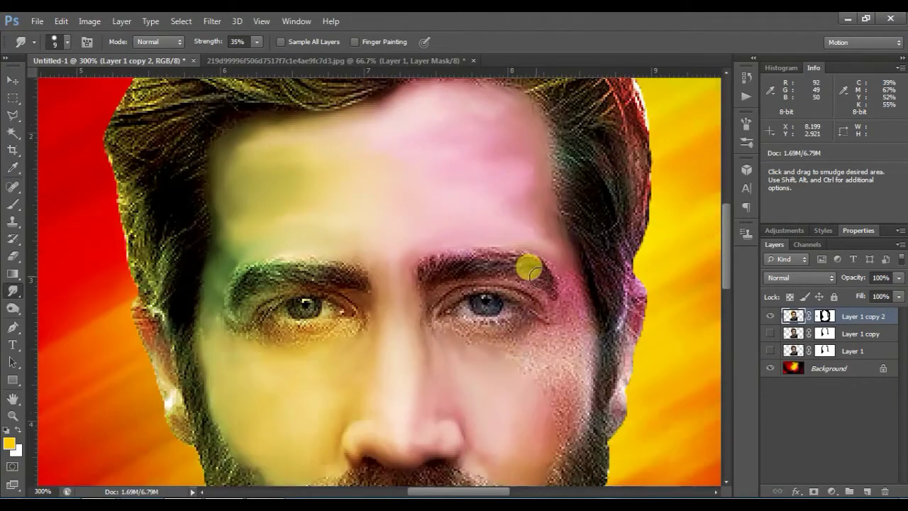
pyautogui.hotkey('ctrl', '+')
pyautogui.moveTo(455, 230)
pyautogui.mouseDown()
pyautogui.moveTo(421, 172)
pyautogui.moveTo(414, 213)
pyautogui.mouseUp()
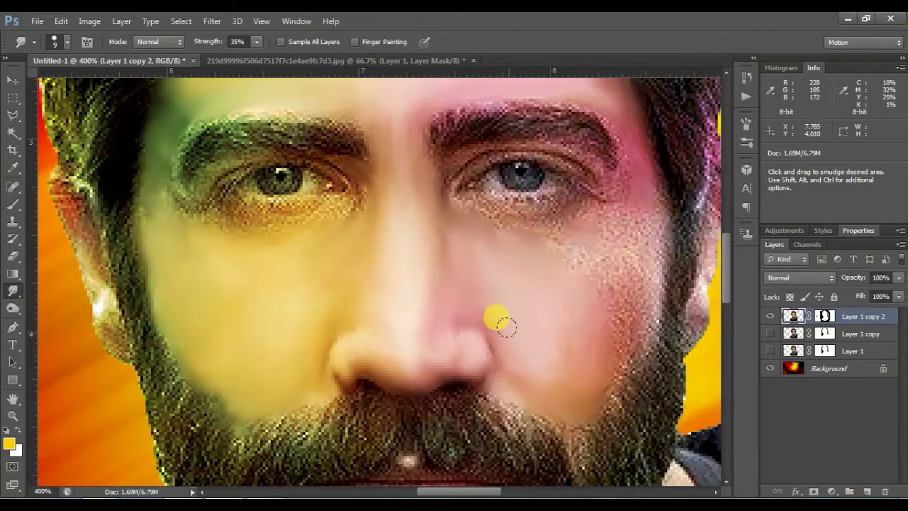
pyautogui.moveTo(574, 238)
pyautogui.mouseDown()
pyautogui.moveTo(590, 284)
pyautogui.moveTo(604, 285)
pyautogui.moveTo(610, 333)
pyautogui.moveTo(600, 376)
pyautogui.moveTo(617, 339)
pyautogui.moveTo(614, 284)
pyautogui.moveTo(632, 304)
pyautogui.mouseUp()
pyautogui.scroll(2, 536, 301)
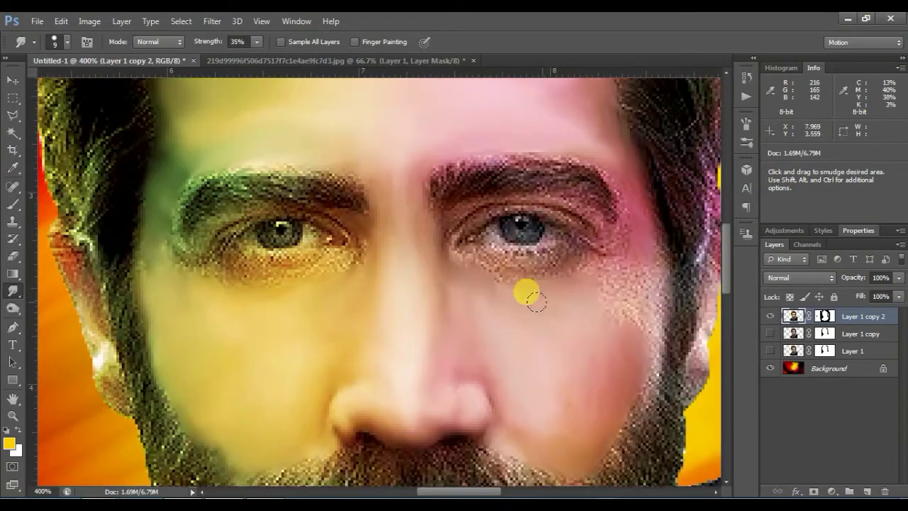
# Smooth the remaining grain between the outer corner of the right eye, the upper cheek and the sideburn.
pyautogui.scroll(-1, 567, 304)
pyautogui.moveTo(608, 244)
pyautogui.mouseDown()
pyautogui.moveTo(645, 247)
pyautogui.moveTo(652, 233)
pyautogui.moveTo(634, 160)
pyautogui.moveTo(651, 275)
pyautogui.moveTo(645, 304)
pyautogui.moveTo(630, 284)
pyautogui.moveTo(633, 311)
pyautogui.mouseUp()
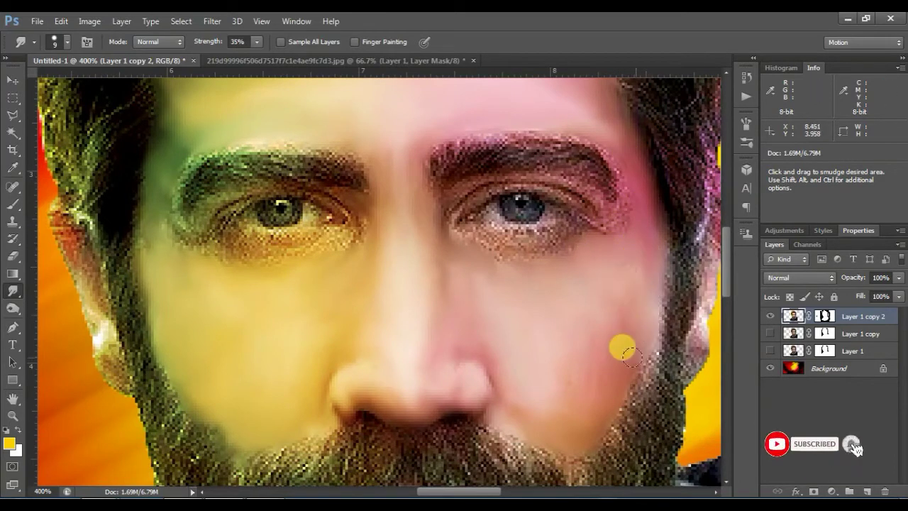
pyautogui.scroll(1, 498, 330)
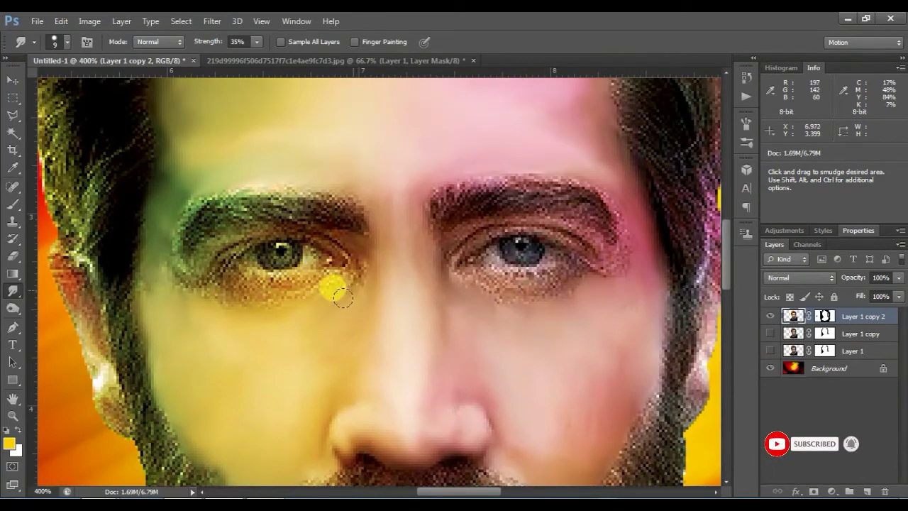
pyautogui.scroll(-1, 426, 282)
pyautogui.scroll(-2, 328, 321)
pyautogui.hotkey('ctrl', '-')
pyautogui.hotkey('ctrl', '-')
pyautogui.hotkey('ctrl', '-')
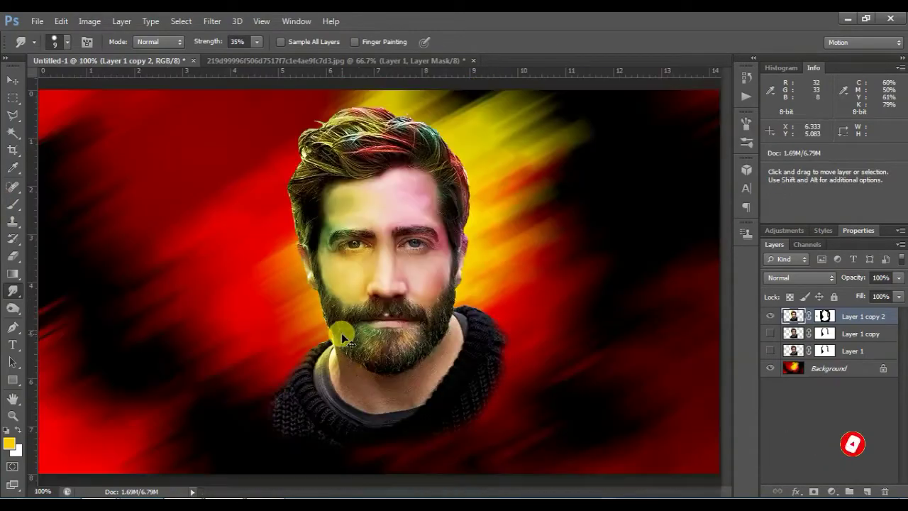
# Smudge the pink skin around the outer end of the right eyebrow and the eye's outer corner.
pyautogui.hotkey('ctrl', '+')
pyautogui.hotkey('ctrl', '+')
pyautogui.scroll(2, 422, 312)
pyautogui.hotkey('ctrl', '+')
pyautogui.scroll(-1, 419, 309)
pyautogui.scroll(1, 419, 310)
pyautogui.hotkey('ctrl', '+')
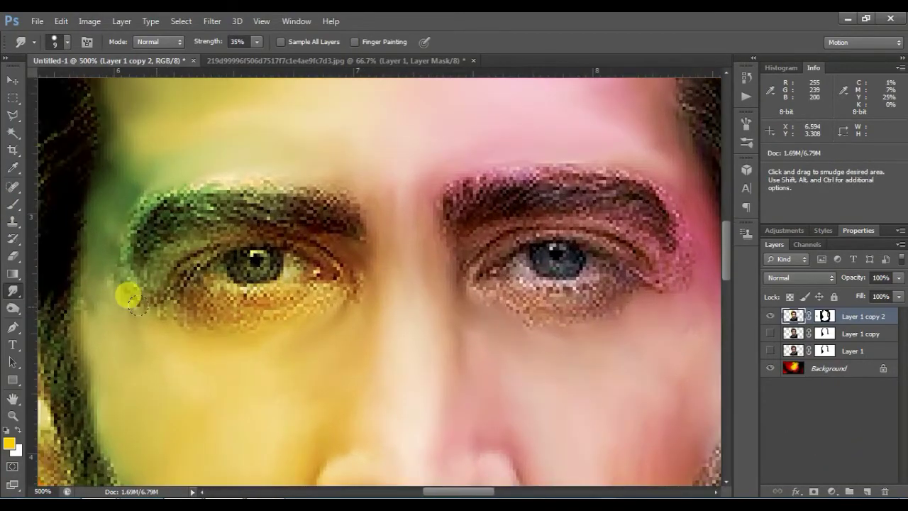
pyautogui.hotkey('ctrl', '-')
pyautogui.hotkey('ctrl', '-')
pyautogui.moveTo(545, 263); pyautogui.dragTo(572, 258)
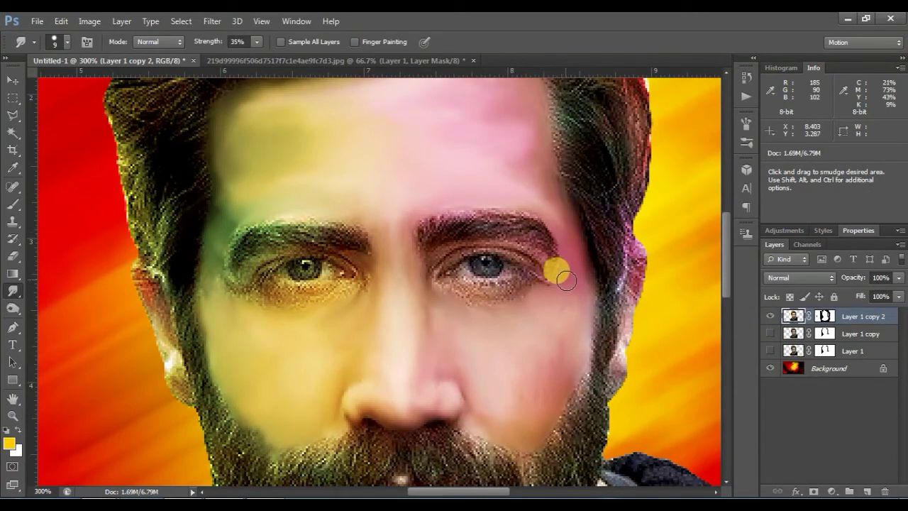
# Smooth the skin above the left eyebrow and around its outer end to the temple.
pyautogui.moveTo(298, 215)
pyautogui.mouseDown()
pyautogui.moveTo(239, 218)
pyautogui.moveTo(229, 236)
pyautogui.mouseUp()
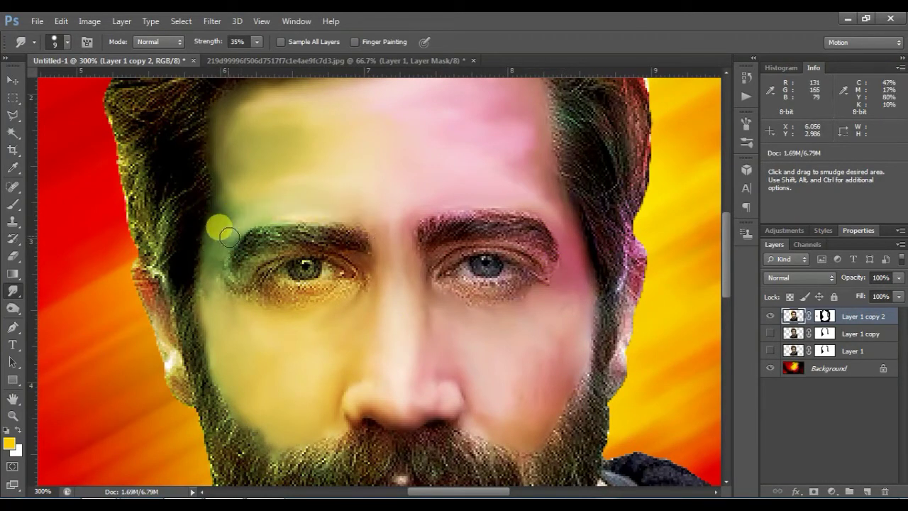
pyautogui.moveTo(225, 191)
pyautogui.mouseDown()
pyautogui.moveTo(203, 241)
pyautogui.moveTo(212, 303)
pyautogui.moveTo(224, 220)
pyautogui.moveTo(223, 264)
pyautogui.moveTo(203, 270)
pyautogui.moveTo(240, 298)
pyautogui.moveTo(235, 280)
pyautogui.moveTo(223, 294)
pyautogui.moveTo(230, 328)
pyautogui.moveTo(254, 315)
pyautogui.moveTo(233, 264)
pyautogui.moveTo(298, 283)
pyautogui.moveTo(344, 265)
pyautogui.moveTo(243, 270)
pyautogui.mouseUp()
pyautogui.scroll(-2, 241, 319)
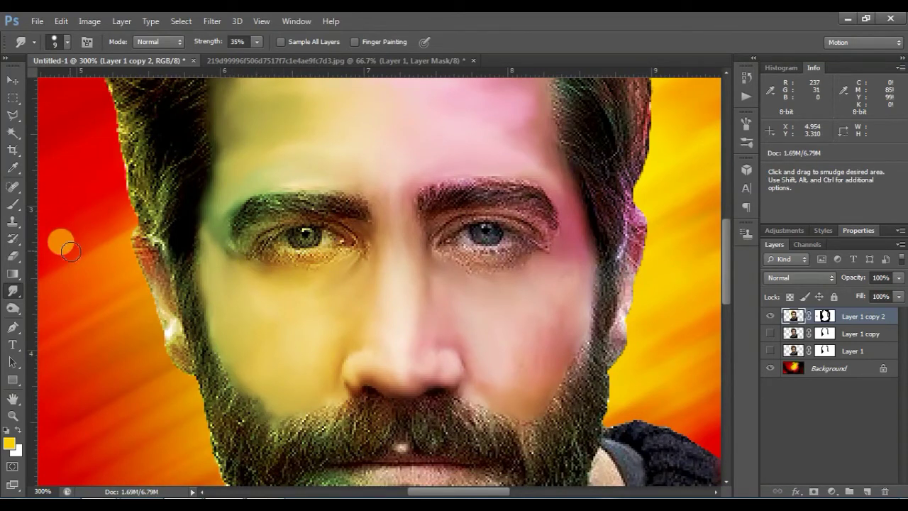
# Smudge the grainy skin under the left eye and blend it into the cheek.
pyautogui.hotkey('ctrl', '+')
pyautogui.moveTo(362, 246)
pyautogui.mouseDown()
pyautogui.moveTo(303, 263)
pyautogui.moveTo(233, 254)
pyautogui.moveTo(264, 263)
pyautogui.moveTo(192, 221)
pyautogui.mouseUp()
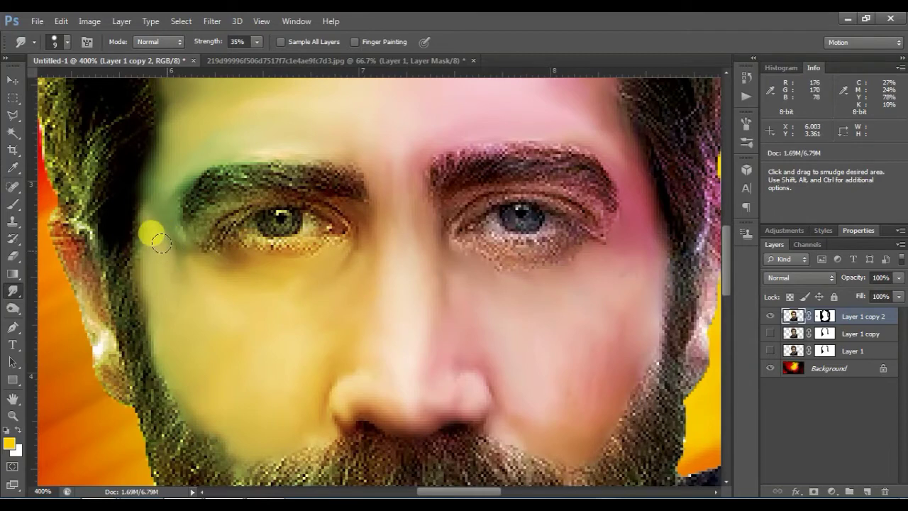
pyautogui.hotkey('ctrl', '-')
pyautogui.hotkey('ctrl', '-')
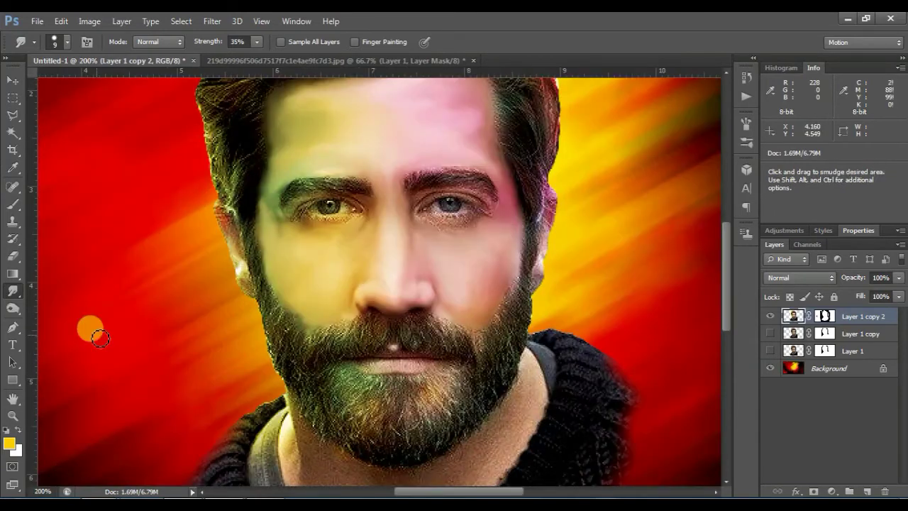
pyautogui.hotkey('ctrl', '+')
pyautogui.scroll(2, 428, 251)
pyautogui.hotkey('ctrl', '+')
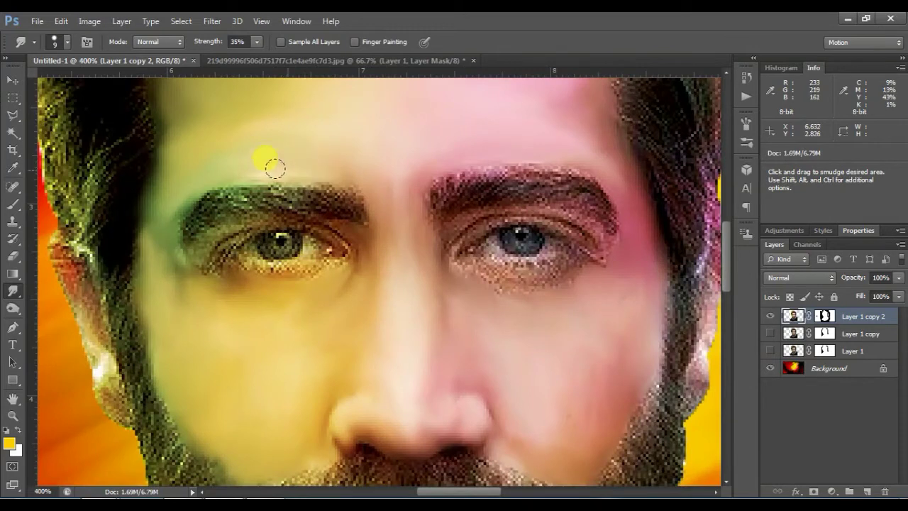
pyautogui.moveTo(362, 240)
pyautogui.mouseDown()
pyautogui.moveTo(367, 267)
pyautogui.moveTo(353, 281)
pyautogui.moveTo(284, 297)
pyautogui.moveTo(276, 335)
pyautogui.mouseUp()
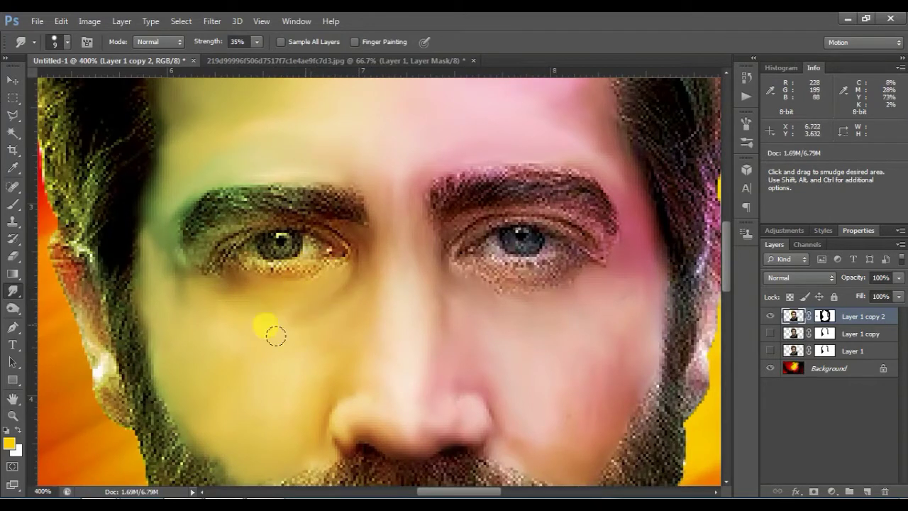
# Shrink the smudge brush and smooth the skin around the left eye towards its outer corner.
pyautogui.hotkey('ctrl', '+')
pyautogui.press('[')
pyautogui.press('[')
pyautogui.press('[')
pyautogui.press('[')
pyautogui.moveTo(290, 221)
pyautogui.mouseDown()
pyautogui.moveTo(330, 212)
pyautogui.moveTo(342, 218)
pyautogui.moveTo(353, 259)
pyautogui.moveTo(298, 278)
pyautogui.moveTo(176, 276)
pyautogui.moveTo(146, 260)
pyautogui.moveTo(185, 220)
pyautogui.moveTo(165, 225)
pyautogui.moveTo(131, 252)
pyautogui.mouseUp()
# Shrink the smudge brush further and smooth the left upper eyelid towards the inner corner of the eye.
pyautogui.press('[')
pyautogui.press('[')
pyautogui.press('[')
pyautogui.press('[')
pyautogui.press('[')
pyautogui.moveTo(214, 211)
pyautogui.mouseDown()
pyautogui.moveTo(181, 237)
pyautogui.moveTo(192, 233)
pyautogui.moveTo(168, 268)
pyautogui.moveTo(183, 242)
pyautogui.moveTo(256, 246)
pyautogui.moveTo(236, 236)
pyautogui.moveTo(200, 270)
pyautogui.moveTo(330, 270)
pyautogui.moveTo(240, 280)
pyautogui.moveTo(349, 240)
pyautogui.mouseUp()
pyautogui.press('[')
# Smudge the grainy lower lid of the left eye from its inner corner towards the outer corner.
pyautogui.hotkey('ctrl', '-')
pyautogui.hotkey('ctrl', '-')
pyautogui.hotkey('ctrl', '-')
pyautogui.hotkey('ctrl', '+')
pyautogui.hotkey('ctrl', '+')
pyautogui.press(']')
pyautogui.press(']')
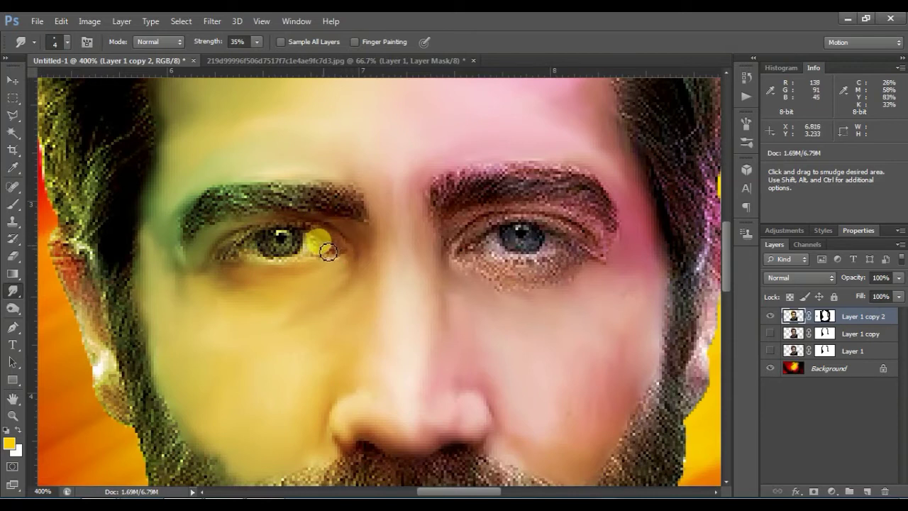
pyautogui.moveTo(329, 265)
pyautogui.mouseDown()
pyautogui.moveTo(242, 252)
pyautogui.moveTo(257, 234)
pyautogui.moveTo(228, 259)
pyautogui.moveTo(258, 236)
pyautogui.moveTo(316, 229)
pyautogui.moveTo(276, 225)
pyautogui.moveTo(249, 250)
pyautogui.mouseUp()
# Smudge the iris and upper lid line of the left eye with a very small brush.
pyautogui.hotkey('ctrl', '-')
pyautogui.hotkey('ctrl', '-')
pyautogui.hotkey('ctrl', '+')
pyautogui.hotkey('ctrl', '+')
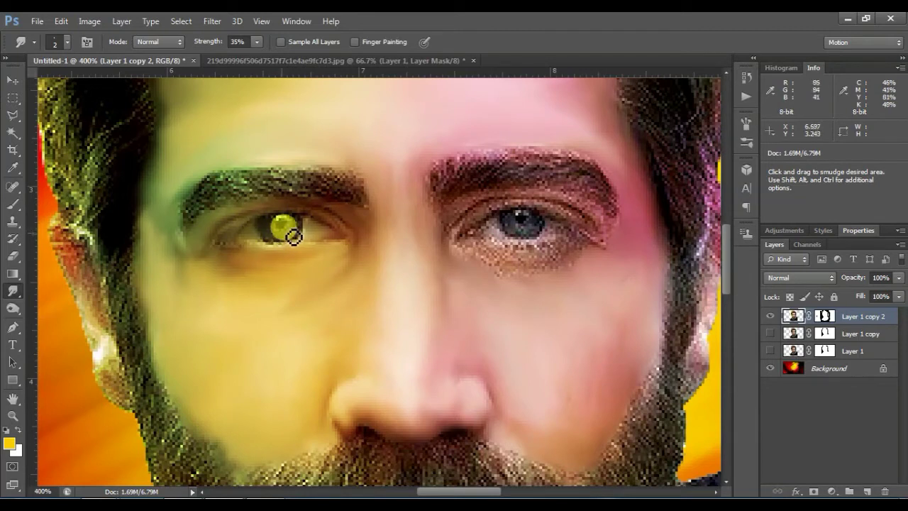
pyautogui.moveTo(295, 222)
pyautogui.mouseDown()
pyautogui.moveTo(304, 246)
pyautogui.moveTo(328, 230)
pyautogui.moveTo(312, 227)
pyautogui.moveTo(307, 244)
pyautogui.moveTo(275, 255)
pyautogui.moveTo(230, 250)
pyautogui.moveTo(243, 217)
pyautogui.mouseUp()
pyautogui.hotkey('ctrl', '-')
pyautogui.hotkey('ctrl', '-')
pyautogui.hotkey('ctrl', '-')
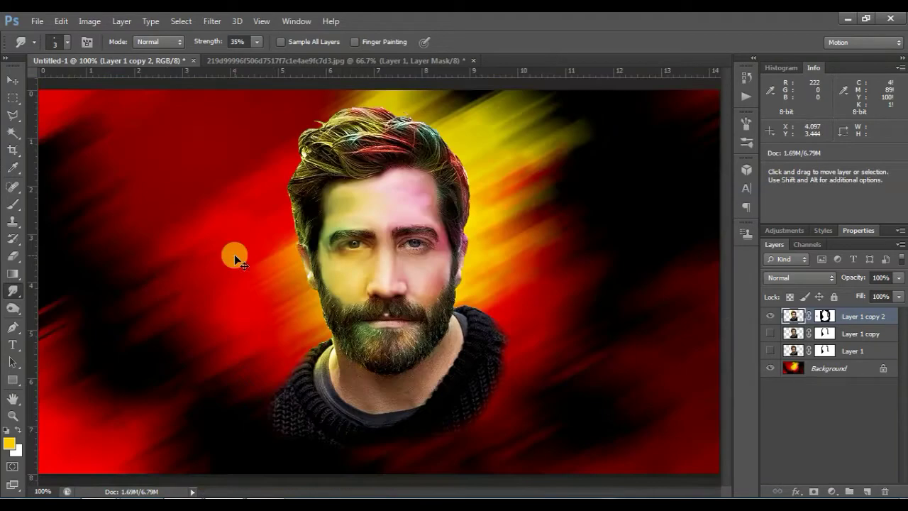
# Smooth the grainy skin beneath the right eye and set the smudge brush size to 5 px.
pyautogui.hotkey('ctrl', '+')
pyautogui.hotkey('ctrl', '+')
pyautogui.moveTo(355, 172)
pyautogui.mouseDown()
pyautogui.moveTo(284, 184)
pyautogui.moveTo(312, 189)
pyautogui.moveTo(178, 263)
pyautogui.mouseUp()
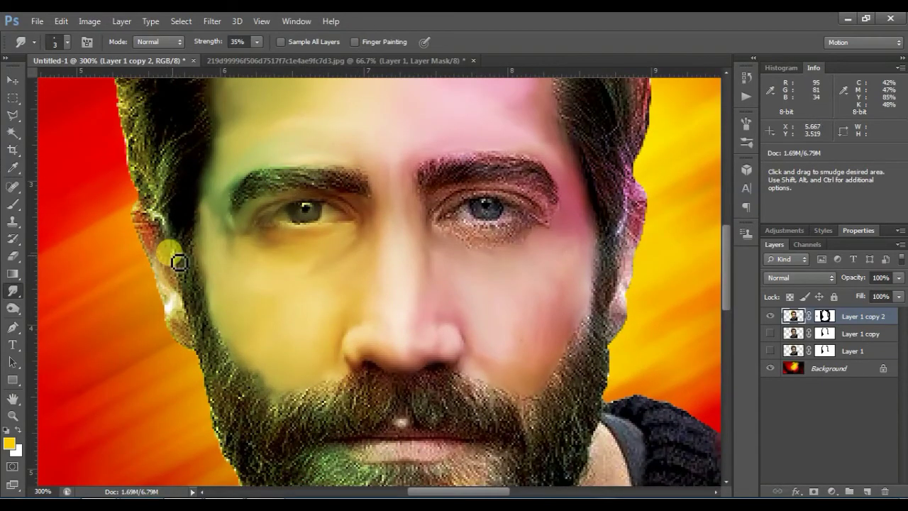
pyautogui.moveTo(484, 250)
pyautogui.mouseDown()
pyautogui.moveTo(449, 238)
pyautogui.moveTo(511, 256)
pyautogui.moveTo(477, 250)
pyautogui.moveTo(532, 239)
pyautogui.moveTo(460, 237)
pyautogui.moveTo(550, 233)
pyautogui.moveTo(551, 207)
pyautogui.moveTo(521, 190)
pyautogui.moveTo(439, 198)
pyautogui.moveTo(428, 207)
pyautogui.moveTo(432, 229)
pyautogui.mouseUp()
pyautogui.moveTo(511, 236)
pyautogui.mouseDown()
pyautogui.moveTo(461, 192)
pyautogui.moveTo(490, 186)
pyautogui.moveTo(559, 209)
pyautogui.moveTo(571, 202)
pyautogui.moveTo(562, 181)
pyautogui.moveTo(493, 151)
pyautogui.moveTo(407, 164)
pyautogui.moveTo(375, 218)
pyautogui.moveTo(495, 185)
pyautogui.moveTo(553, 215)
pyautogui.moveTo(466, 242)
pyautogui.moveTo(445, 234)
pyautogui.moveTo(469, 214)
pyautogui.moveTo(459, 220)
pyautogui.moveTo(523, 219)
pyautogui.moveTo(471, 225)
pyautogui.mouseUp()
pyautogui.hotkey('ctrl', '+')
pyautogui.hotkey('ctrl', '+')
pyautogui.rightClick(294, 167)
pyautogui.click(319, 201)
pyautogui.click(302, 170)
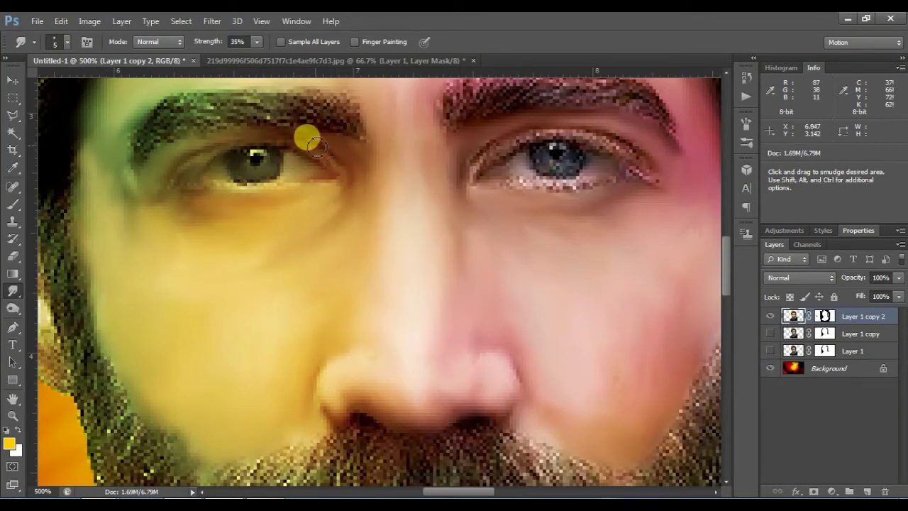
pyautogui.scroll(3, 376, 153)
pyautogui.moveTo(685, 175); pyautogui.dragTo(586, 198)
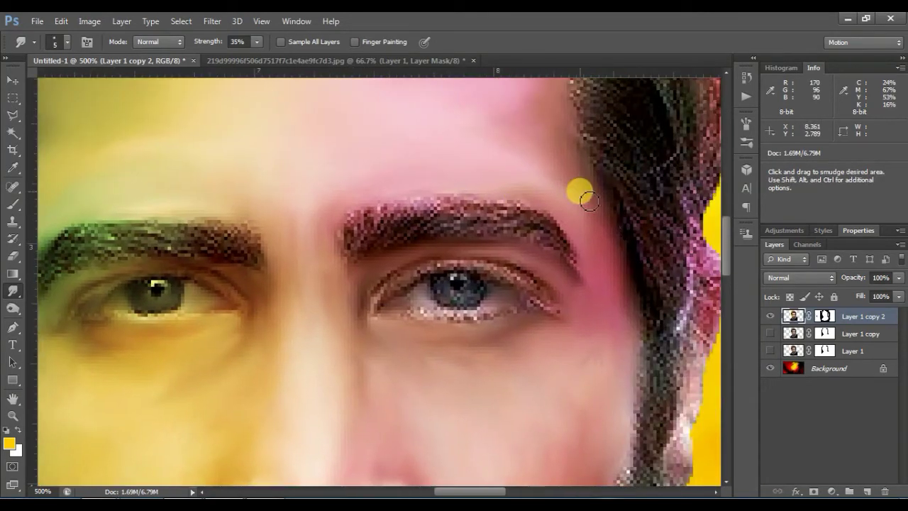
pyautogui.press('[')
pyautogui.press('[')
pyautogui.press('[')
pyautogui.press('[')
pyautogui.press(']')
pyautogui.press(']')
pyautogui.press(']')
pyautogui.press(']')
pyautogui.press(']')
pyautogui.press(']')
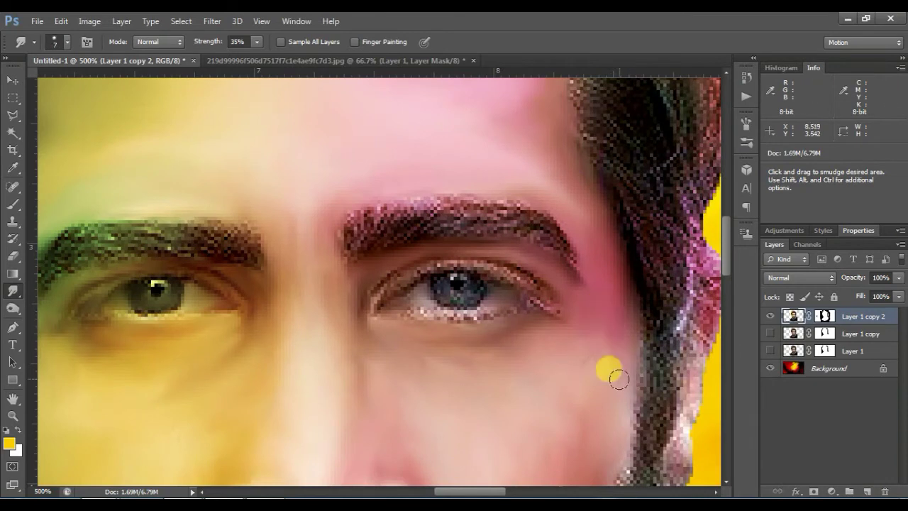
pyautogui.hotkey('ctrl', '-')
pyautogui.hotkey('ctrl', '-')
pyautogui.hotkey('ctrl', '+')
pyautogui.hotkey('ctrl', '+')
# Reduce the smudge brush to 3 px and soften the right eye from its outer corner inwards.
pyautogui.moveTo(468, 246); pyautogui.dragTo(367, 236)
pyautogui.press('[')
pyautogui.press('[')
pyautogui.press('[')
pyautogui.press('[')
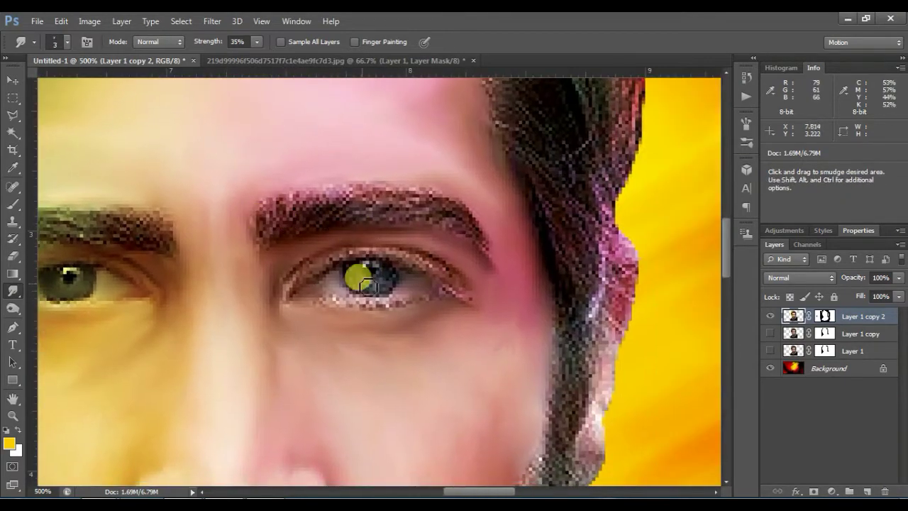
pyautogui.click(265, 503)
pyautogui.click(472, 463)
pyautogui.click(472, 464)
pyautogui.click(841, 434)
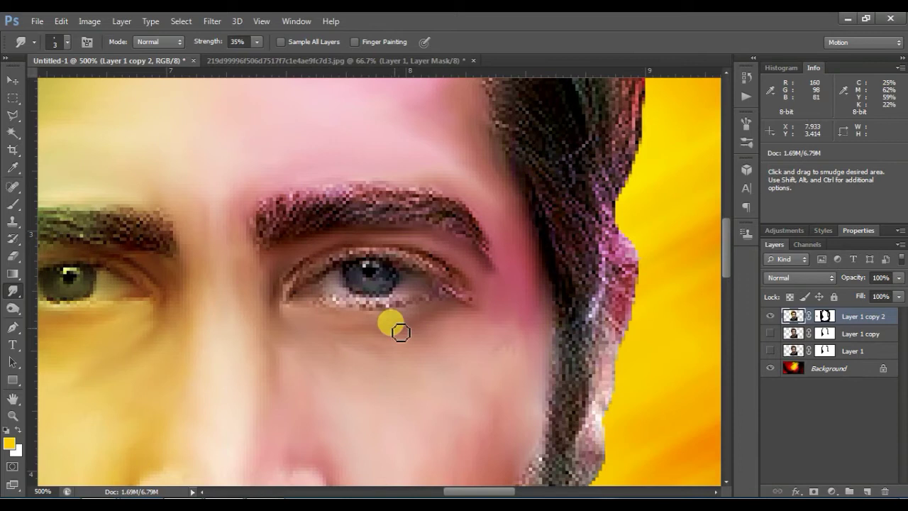
pyautogui.moveTo(462, 292)
pyautogui.mouseDown()
pyautogui.moveTo(414, 282)
pyautogui.moveTo(395, 298)
pyautogui.moveTo(341, 276)
pyautogui.mouseUp()
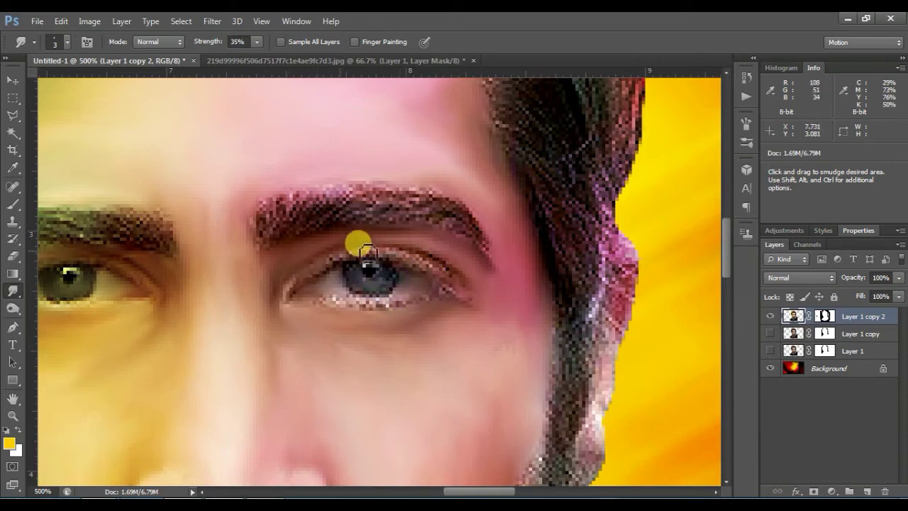
# Smudge the left eye's iris, catchlight and lower lid edge to blend away the remaining sharp pixels.
pyautogui.hotkey('ctrl', '-')
pyautogui.hotkey('ctrl', '-')
pyautogui.moveTo(431, 285)
pyautogui.mouseDown()
pyautogui.moveTo(404, 297)
pyautogui.moveTo(333, 290)
pyautogui.moveTo(356, 283)
pyautogui.mouseUp()
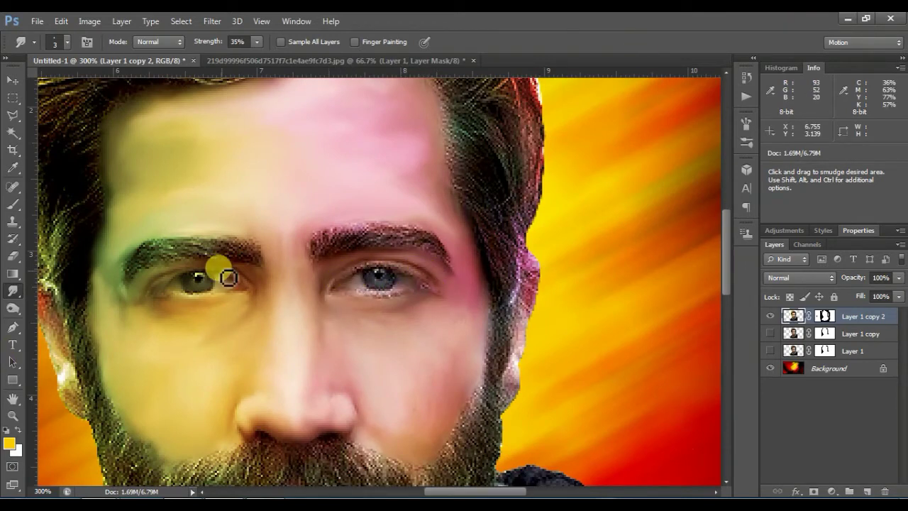
pyautogui.hotkey('ctrl', '+')
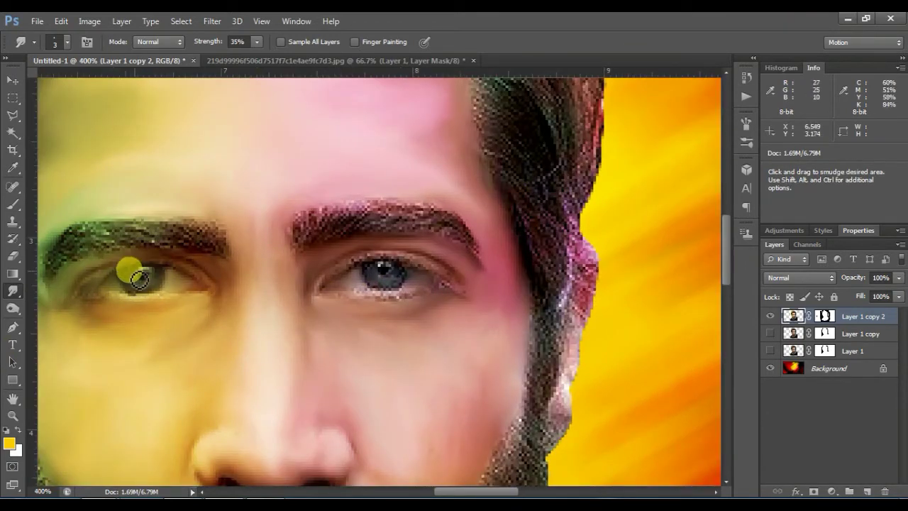
pyautogui.moveTo(149, 284); pyautogui.dragTo(84, 297)
pyautogui.moveTo(183, 284)
pyautogui.mouseDown()
pyautogui.moveTo(215, 287)
pyautogui.moveTo(199, 273)
pyautogui.moveTo(205, 295)
pyautogui.moveTo(211, 288)
pyautogui.moveTo(183, 294)
pyautogui.moveTo(183, 306)
pyautogui.moveTo(156, 309)
pyautogui.mouseUp()
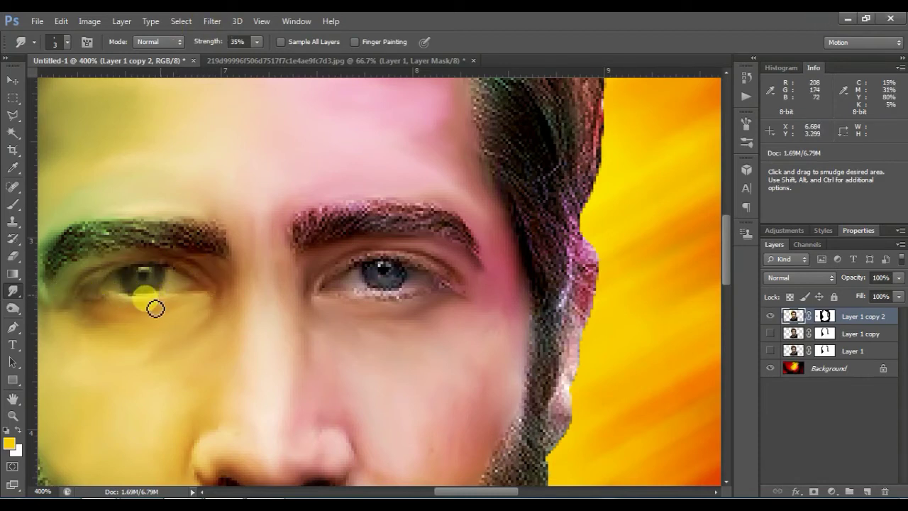
# Smooth the right eye's outer corner and upper lid with a larger brush, and soften its iris with a 3 px brush.
pyautogui.hotkey('ctrl', '+')
pyautogui.press(']')
pyautogui.press(']')
pyautogui.moveTo(467, 294)
pyautogui.mouseDown()
pyautogui.moveTo(378, 303)
pyautogui.moveTo(357, 284)
pyautogui.moveTo(371, 296)
pyautogui.moveTo(329, 304)
pyautogui.moveTo(345, 304)
pyautogui.moveTo(304, 292)
pyautogui.moveTo(334, 271)
pyautogui.moveTo(419, 255)
pyautogui.mouseUp()
pyautogui.press('[')
pyautogui.press('[')
pyautogui.moveTo(346, 265)
pyautogui.mouseDown()
pyautogui.moveTo(389, 260)
pyautogui.moveTo(459, 276)
pyautogui.moveTo(496, 299)
pyautogui.moveTo(409, 272)
pyautogui.moveTo(395, 291)
pyautogui.moveTo(413, 274)
pyautogui.moveTo(408, 294)
pyautogui.moveTo(367, 274)
pyautogui.moveTo(372, 289)
pyautogui.moveTo(399, 295)
pyautogui.moveTo(386, 266)
pyautogui.mouseUp()
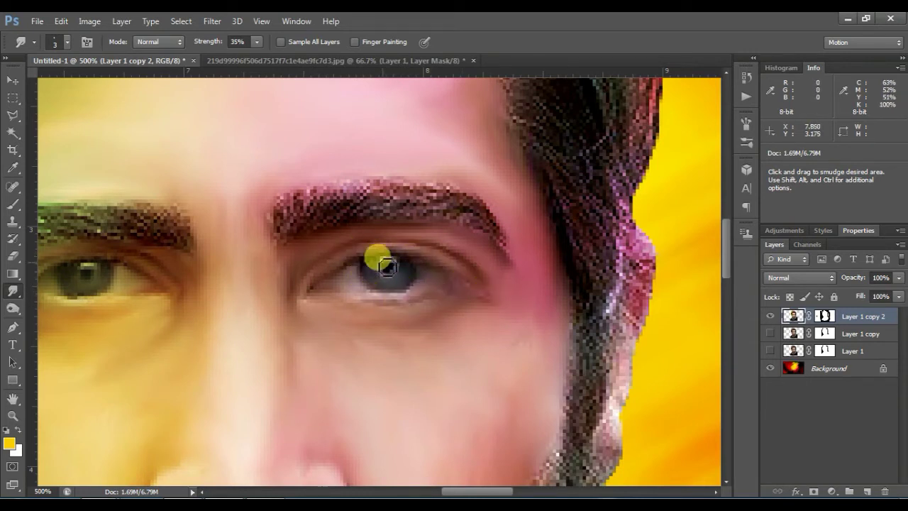
# Switch the Smudge tool to the speckled 100 px brush tip and set its size to 11 px.
pyautogui.hotkey('ctrl', '-')
pyautogui.hotkey('ctrl', '-')
pyautogui.hotkey('ctrl', '-')
pyautogui.hotkey('ctrl', '-')
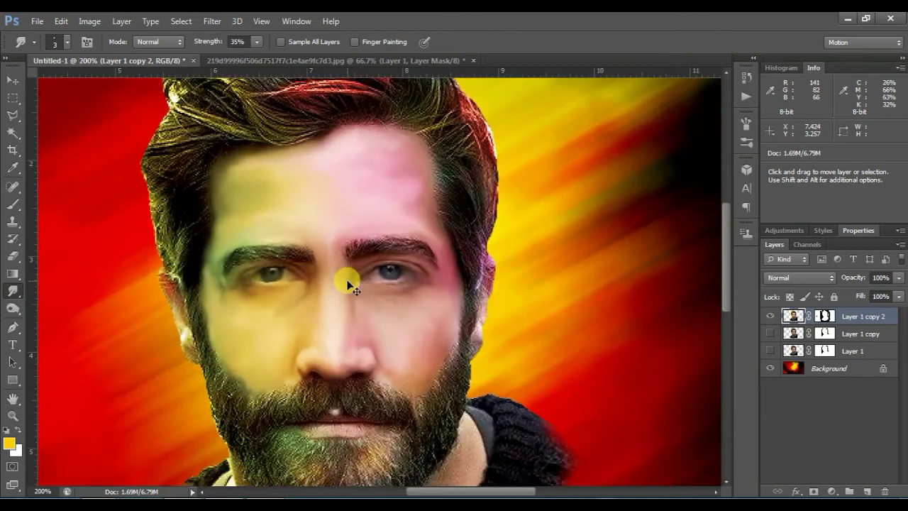
pyautogui.hotkey('ctrl', '+')
pyautogui.scroll(4, 454, 234)
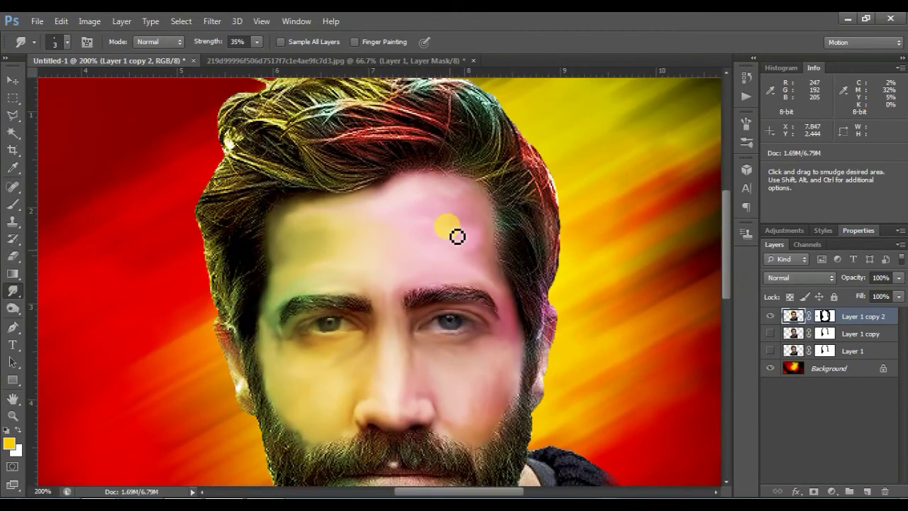
pyautogui.hotkey('ctrl', '+')
pyautogui.rightClick(456, 236)
pyautogui.scroll(-3, 558, 352)
pyautogui.click(538, 329)
pyautogui.rightClick(405, 244)
pyautogui.moveTo(480, 275); pyautogui.dragTo(424, 275)
pyautogui.click(343, 301)
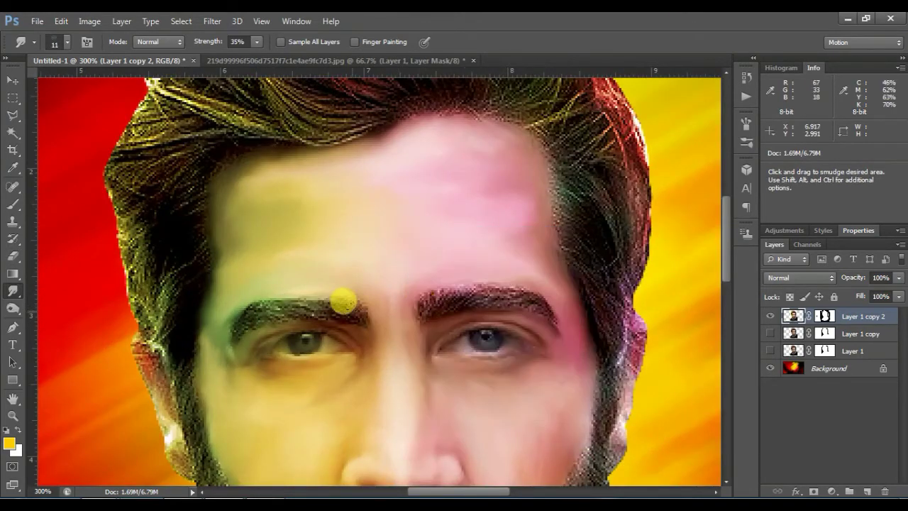
# Set the smudge brush to 7 px and the strength to 62%, and smudge the inner end of the right eyebrow.
pyautogui.rightClick(534, 297)
pyautogui.moveTo(549, 330); pyautogui.dragTo(547, 330)
pyautogui.click(491, 295)
pyautogui.hotkey('ctrl', '+')
pyautogui.hotkey('ctrl', '+')
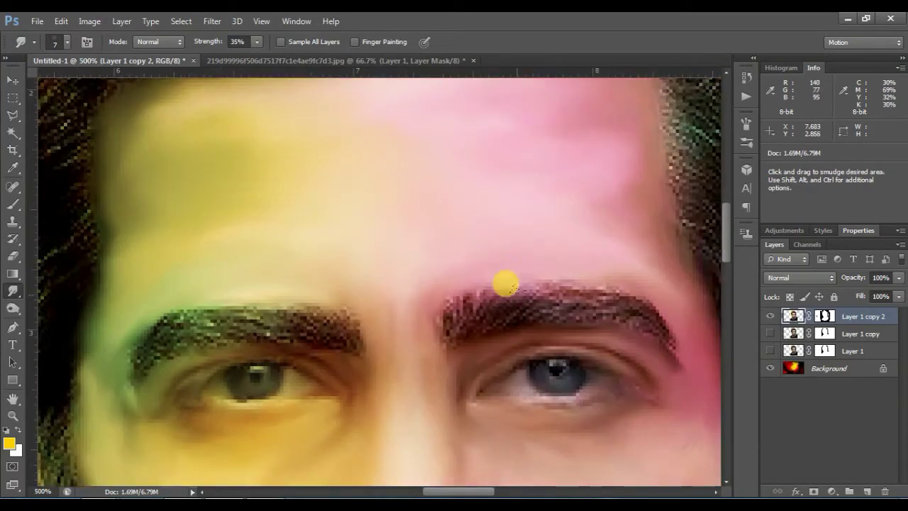
pyautogui.scroll(-1, 504, 283)
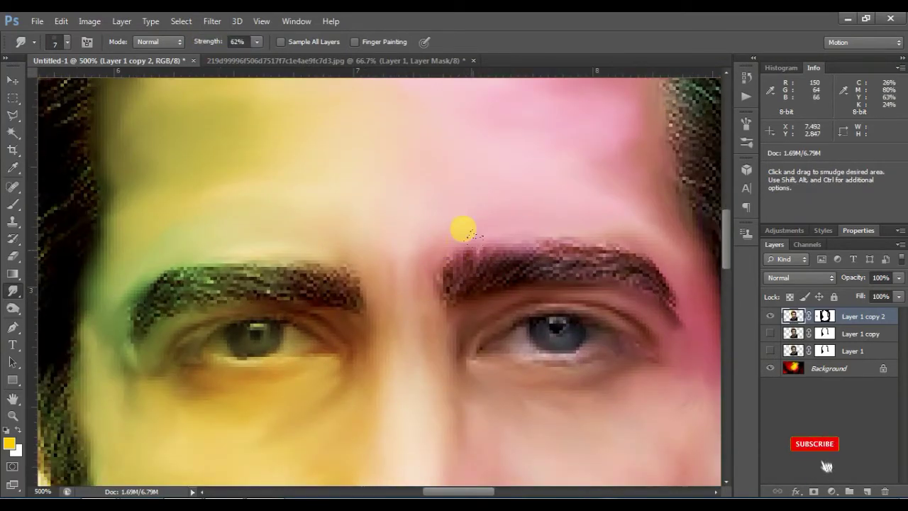
# Set the brush tip spacing to 233% and its size to 11 px, and smooth the hairs of the right eyebrow.
pyautogui.press('F5')
pyautogui.moveTo(603, 370); pyautogui.dragTo(575, 368)
pyautogui.moveTo(593, 255)
pyautogui.mouseDown()
pyautogui.moveTo(604, 269)
pyautogui.moveTo(597, 256)
pyautogui.mouseUp()
pyautogui.moveTo(589, 367); pyautogui.dragTo(695, 376)
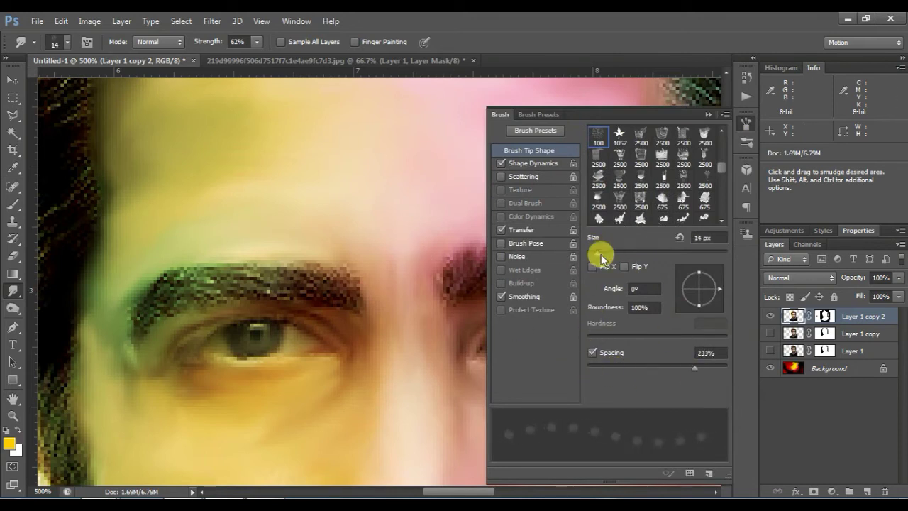
pyautogui.press('F5')
pyautogui.rightClick(579, 258)
pyautogui.click(600, 291)
pyautogui.click(451, 266)
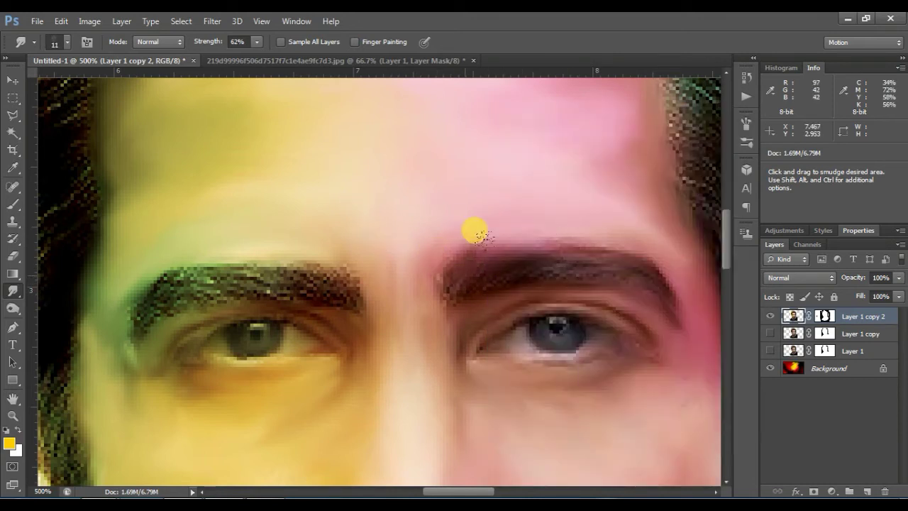
# Choose the speckled 39 px brush tip, set its size to 15 px, and smudge the left eyebrow from inner to outer end.
pyautogui.rightClick(686, 323)
pyautogui.scroll(3, 729, 380)
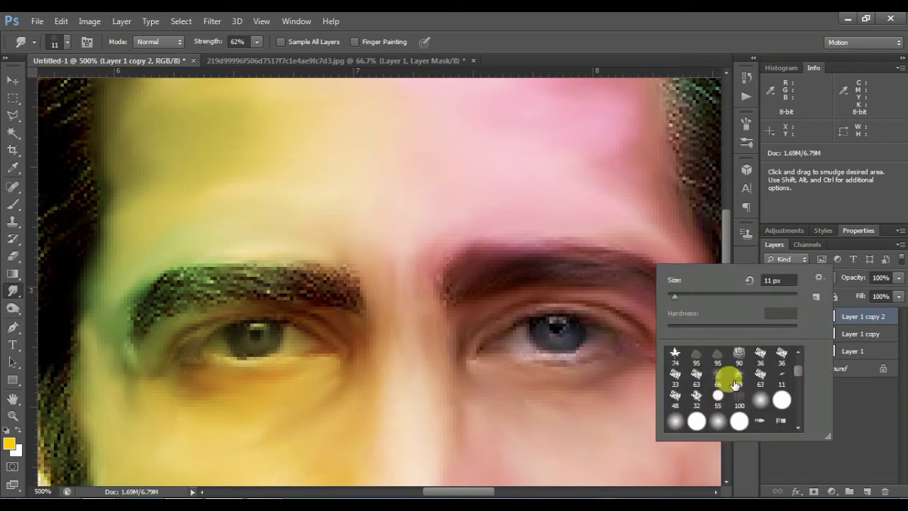
pyautogui.click(731, 380)
pyautogui.rightClick(508, 236)
pyautogui.click(530, 267)
pyautogui.click(431, 260)
pyautogui.moveTo(344, 278)
pyautogui.mouseDown()
pyautogui.moveTo(154, 268)
pyautogui.moveTo(130, 329)
pyautogui.mouseUp()
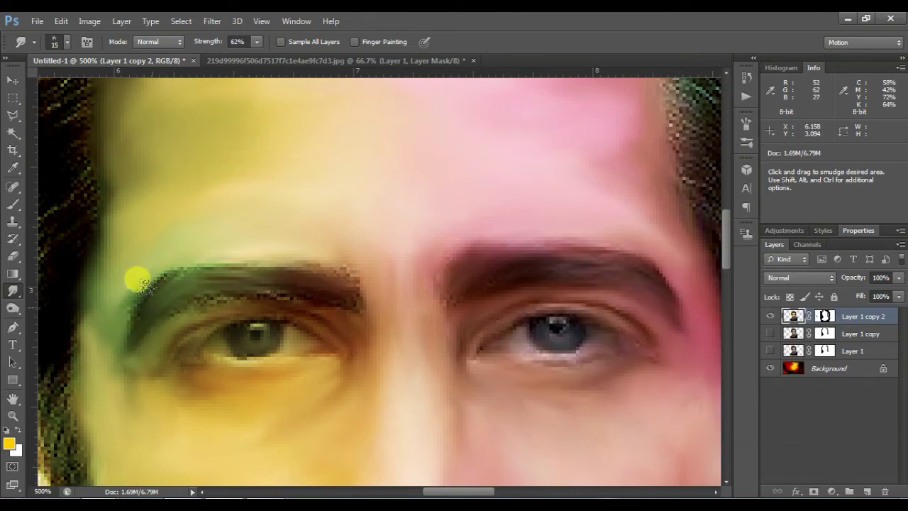
# Set the brush spacing to 500% and its size to 12 px, and smudge the outer end of the left eyebrow.
pyautogui.click(744, 122)
pyautogui.moveTo(642, 366)
pyautogui.mouseDown()
pyautogui.moveTo(682, 374)
pyautogui.moveTo(712, 366)
pyautogui.mouseUp()
pyautogui.rightClick(308, 277)
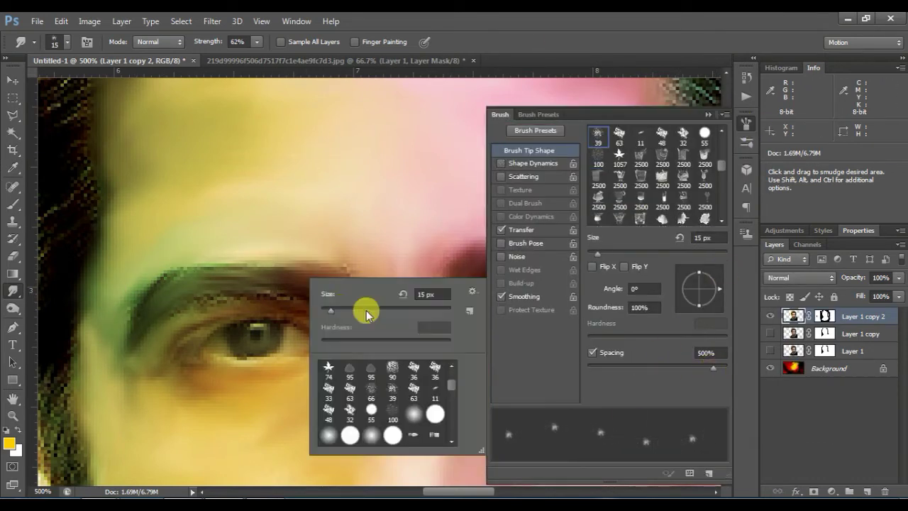
pyautogui.click(328, 310)
pyautogui.click(192, 283)
pyautogui.moveTo(157, 278); pyautogui.dragTo(117, 326)
pyautogui.click(707, 115)
# Change to another speckled tip at 13 px and smudge the hairline at the right temple into smooth strands.
pyautogui.hotkey('ctrl', '-')
pyautogui.hotkey('ctrl', '-')
pyautogui.hotkey('ctrl', '-')
pyautogui.hotkey('ctrl', '-')
pyautogui.hotkey('ctrl', '+')
pyautogui.hotkey('ctrl', '+')
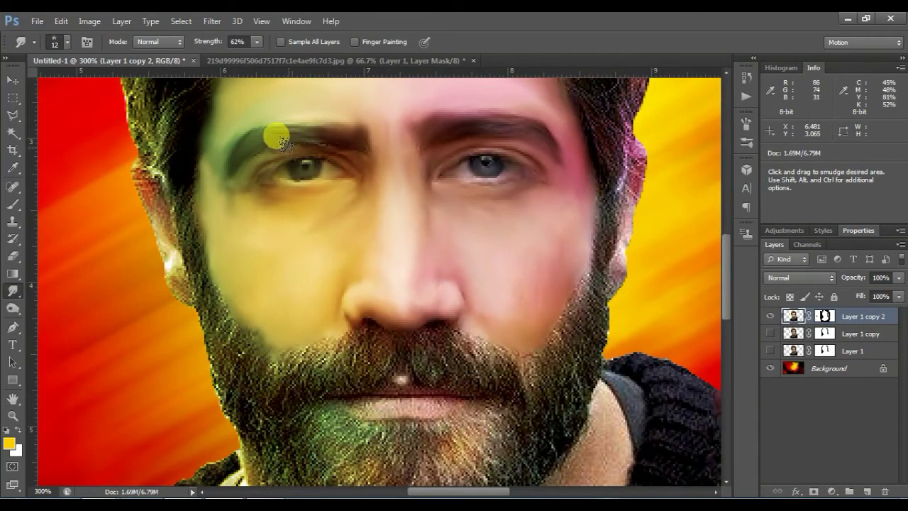
pyautogui.scroll(3, 504, 204)
pyautogui.scroll(3, 553, 213)
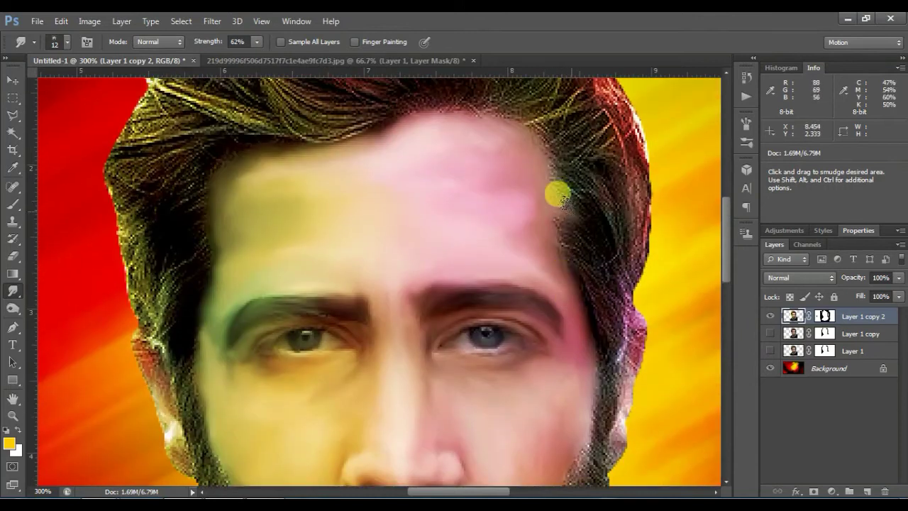
pyautogui.rightClick(568, 241)
pyautogui.click(624, 329)
pyautogui.rightClick(567, 193)
pyautogui.rightClick(580, 199)
pyautogui.moveTo(611, 227); pyautogui.dragTo(602, 227)
pyautogui.moveTo(566, 193); pyautogui.dragTo(566, 227)
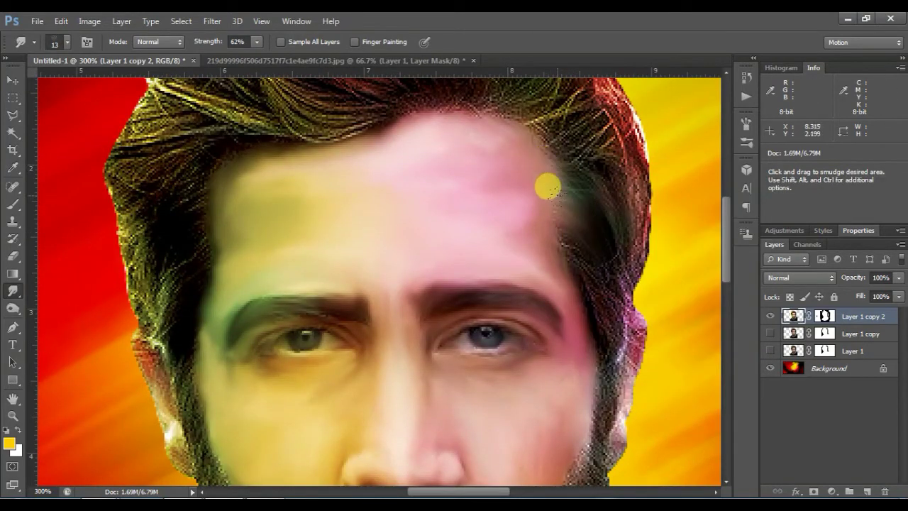
# Raise the smudge strength to 90% and pull the front hair above the forehead into smooth strands.
pyautogui.scroll(5, 496, 212)
pyautogui.moveTo(201, 41); pyautogui.dragTo(221, 42)
pyautogui.moveTo(448, 188)
pyautogui.mouseDown()
pyautogui.moveTo(300, 174)
pyautogui.moveTo(284, 188)
pyautogui.mouseUp()
pyautogui.moveTo(364, 226); pyautogui.dragTo(282, 217)
pyautogui.moveTo(382, 245)
pyautogui.mouseDown()
pyautogui.moveTo(286, 230)
pyautogui.moveTo(181, 146)
pyautogui.mouseUp()
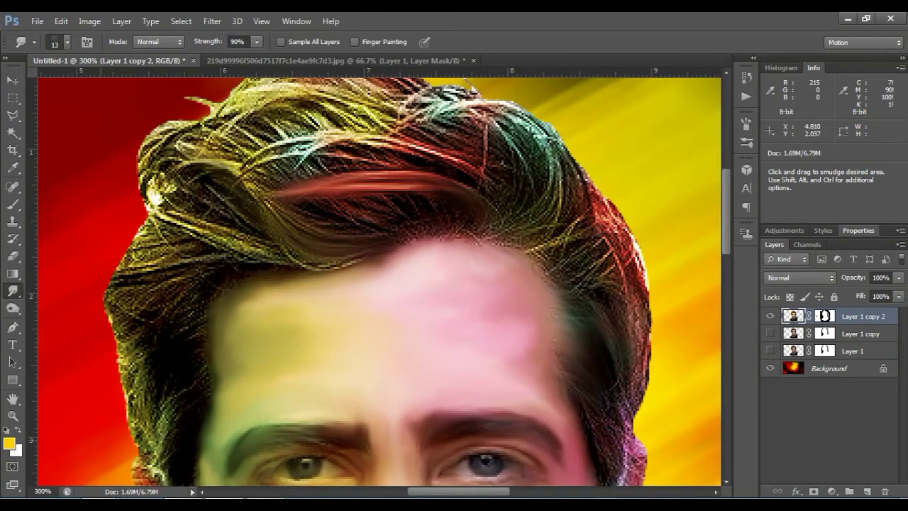
# Set the smudge brush size to 15 px and smooth the hair along the right side of the head.
pyautogui.rightClick(526, 171)
pyautogui.moveTo(541, 199); pyautogui.dragTo(537, 199)
pyautogui.click(521, 152)
pyautogui.scroll(-3, 454, 160)
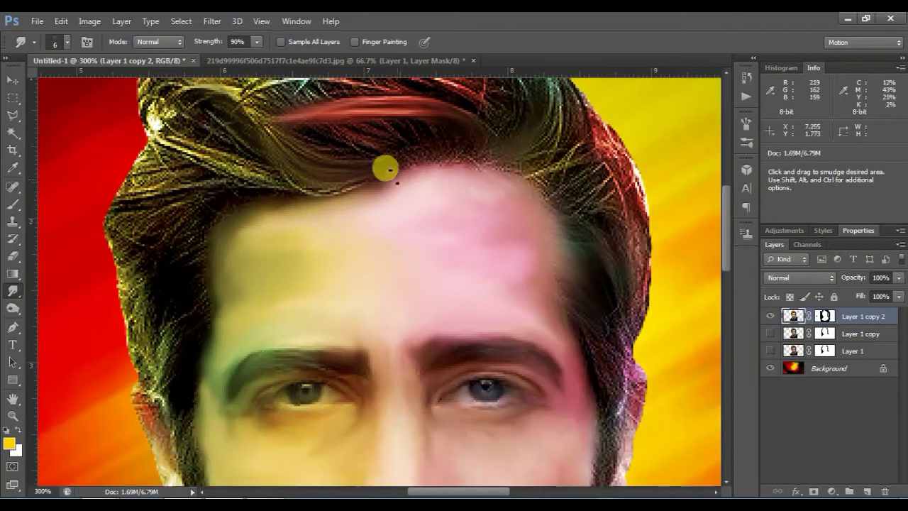
pyautogui.press(']')
pyautogui.press(']')
pyautogui.moveTo(581, 146); pyautogui.dragTo(545, 154)
pyautogui.moveTo(628, 335); pyautogui.dragTo(639, 317)
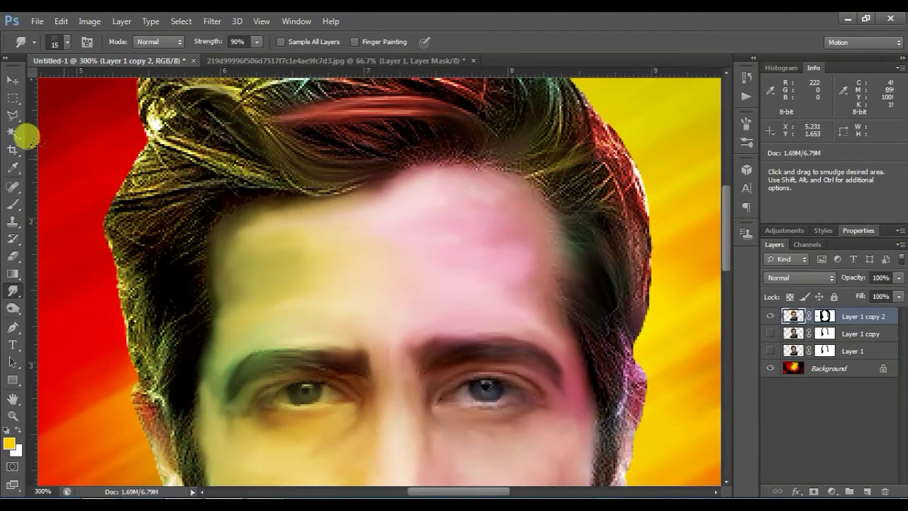
pyautogui.rightClick(823, 316)
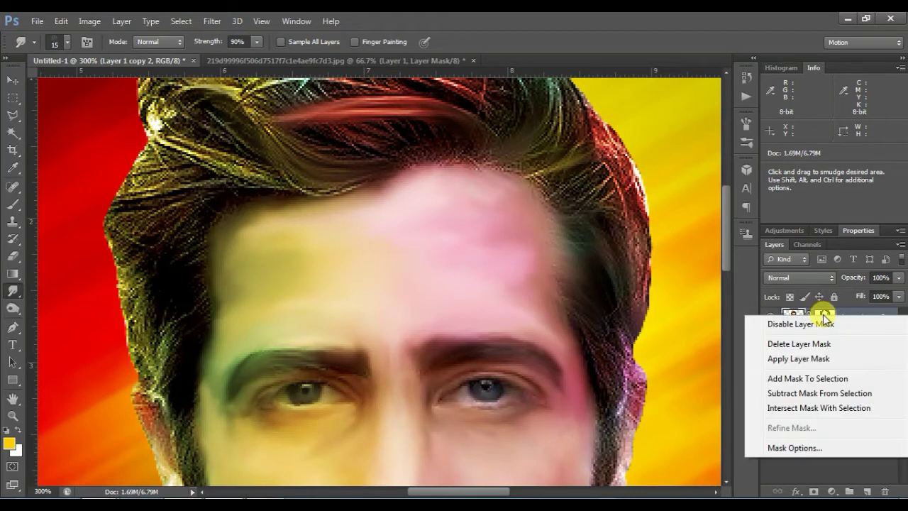
pyautogui.click(824, 324)
pyautogui.rightClick(823, 322)
pyautogui.click(824, 331)
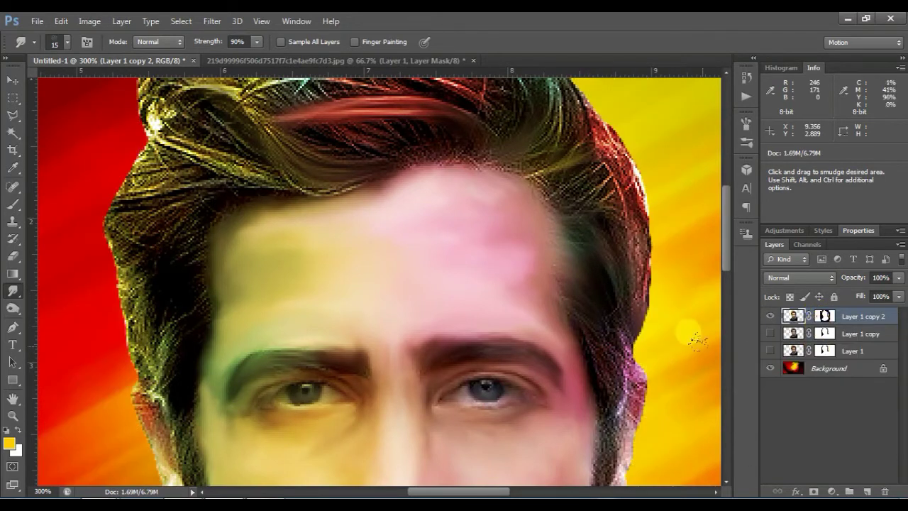
# Try converting Layer 1 copy 2 to a smart object, and undo the conversion.
pyautogui.rightClick(851, 312)
pyautogui.click(659, 148)
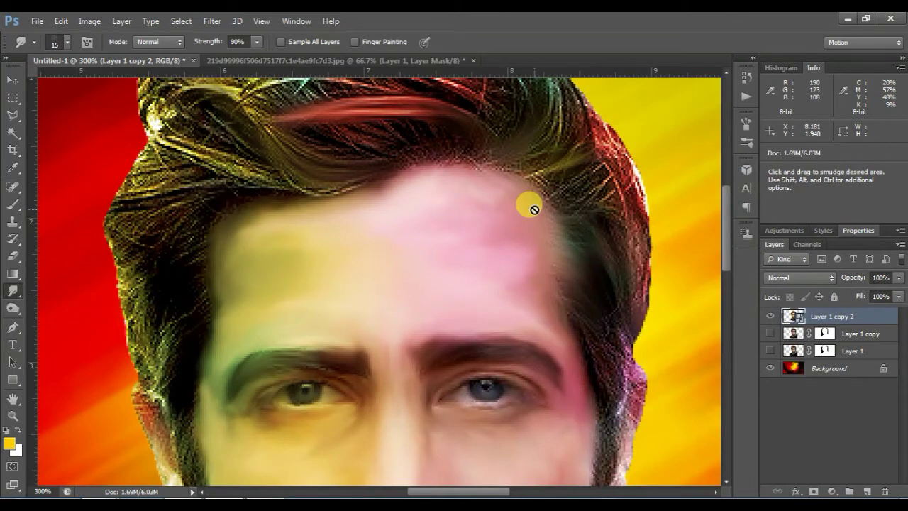
pyautogui.hotkey('ctrl', 'z')
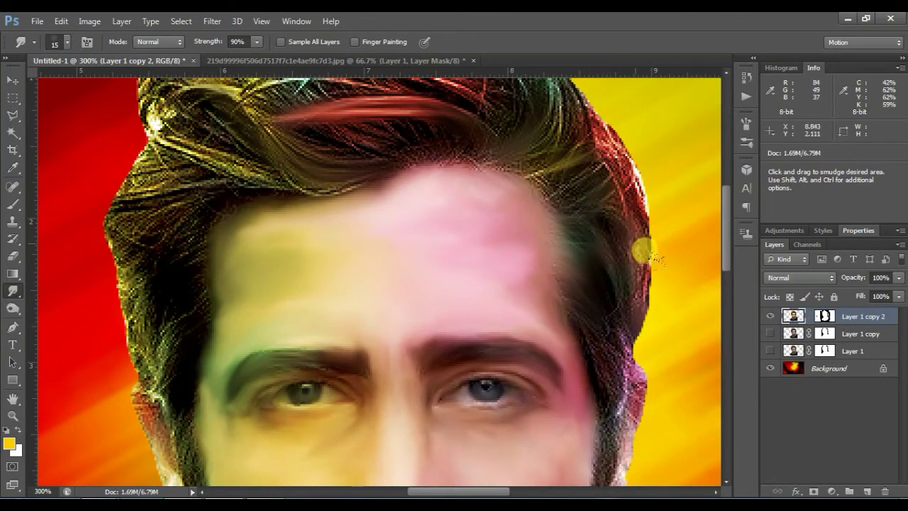
# Duplicate Layer 1 copy 2, delete the duplicate's layer mask, and view the image at 100%.
pyautogui.click(823, 316)
pyautogui.hotkey('ctrl', 'j')
pyautogui.rightClick(823, 316)
pyautogui.click(812, 342)
pyautogui.hotkey('ctrl', '1')
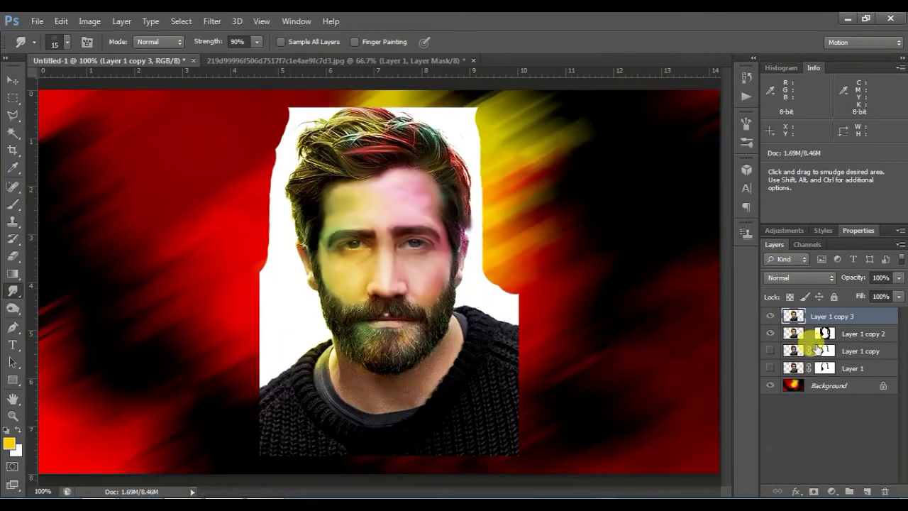
# Select the white area along the left side of the portrait on Layer 1 copy 3 with the Magic Wand.
pyautogui.press('w')
pyautogui.hotkey('ctrl', '+')
pyautogui.hotkey('ctrl', '+')
# Erase the selected white area along the left side of the portrait with an enlarged Eraser brush and clear the selection.
pyautogui.press('e')
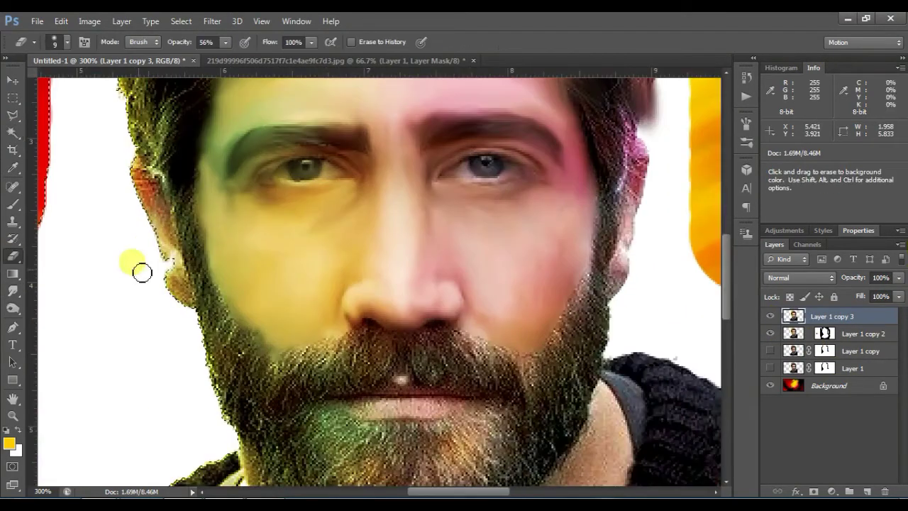
pyautogui.hotkey('ctrl', '-')
pyautogui.hotkey('ctrl', '-')
pyautogui.rightClick(365, 210)
pyautogui.moveTo(375, 248); pyautogui.dragTo(441, 248)
pyautogui.moveTo(324, 133); pyautogui.dragTo(324, 114)
pyautogui.rightClick(321, 114)
pyautogui.moveTo(179, 42); pyautogui.dragTo(266, 54)
pyautogui.moveTo(304, 113); pyautogui.dragTo(263, 277)
pyautogui.moveTo(266, 198); pyautogui.dragTo(266, 365)
pyautogui.rightClick(296, 322)
pyautogui.moveTo(340, 381); pyautogui.dragTo(404, 382)
pyautogui.moveTo(294, 340); pyautogui.dragTo(230, 248)
pyautogui.moveTo(225, 193); pyautogui.dragTo(325, 116)
pyautogui.click(13, 98)
pyautogui.click(168, 166)
# Select the white area to the right of the head with the Magic Wand, delete it, and clear the selection.
pyautogui.click(13, 133)
pyautogui.click(472, 132)
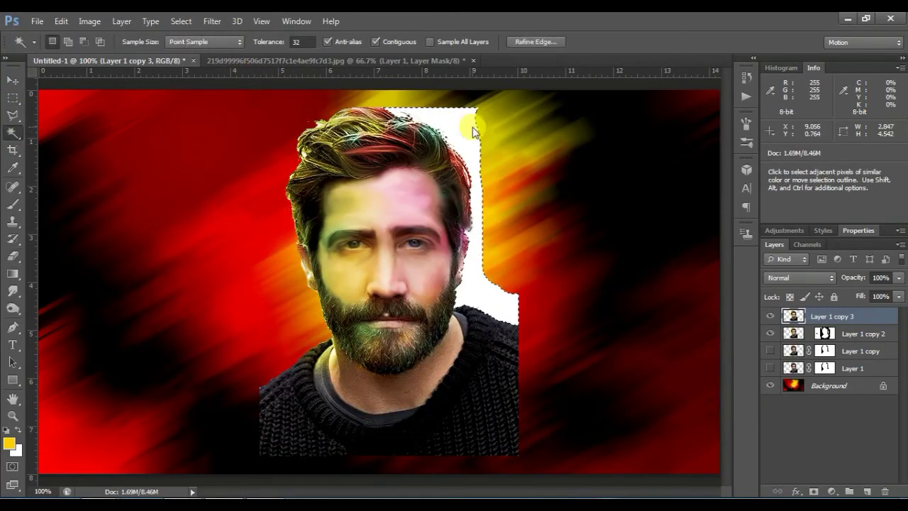
pyautogui.press('Delete')
pyautogui.click(13, 97)
pyautogui.click(295, 276)
pyautogui.hotkey('ctrl', '+')
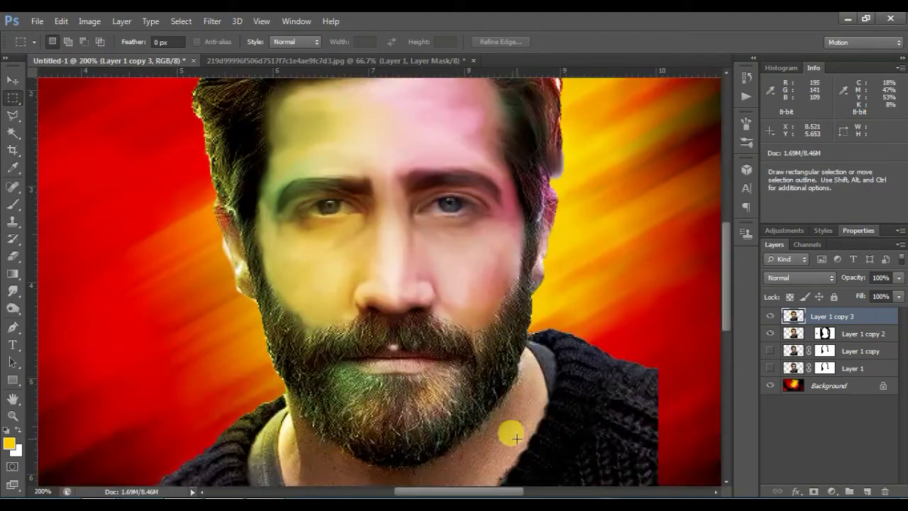
# Smudge the hair edge along the right side of the head to soften the outline.
pyautogui.click(13, 291)
pyautogui.moveTo(223, 193); pyautogui.dragTo(305, 234)
pyautogui.hotkey('ctrl', '+')
pyautogui.moveTo(633, 216); pyautogui.dragTo(654, 372)
pyautogui.hotkey('ctrl', '-')
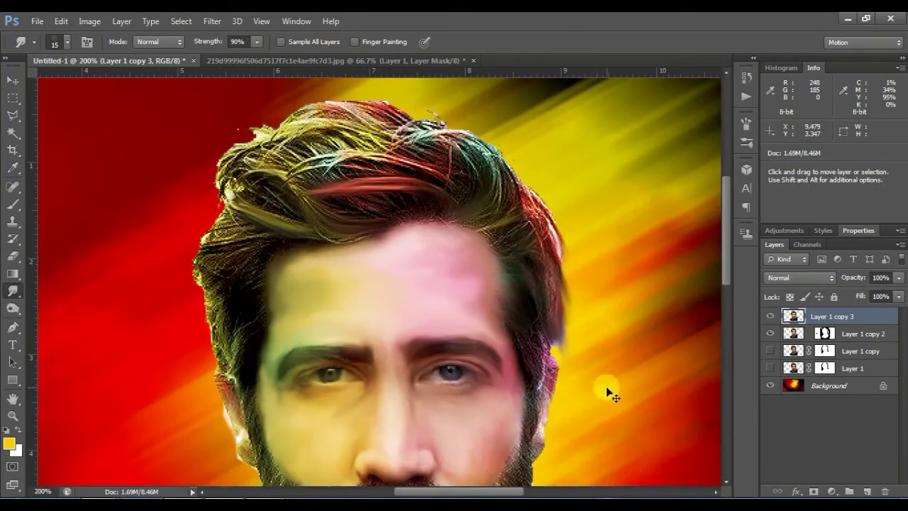
# Choose the textured 11 px brush tip and smudge the hair above the right temple.
pyautogui.hotkey('ctrl', '+')
pyautogui.rightClick(615, 242)
pyautogui.click(633, 277)
pyautogui.click(612, 238)
pyautogui.rightClick(580, 277)
pyautogui.scroll(-5, 694, 427)
pyautogui.scroll(-5, 699, 429)
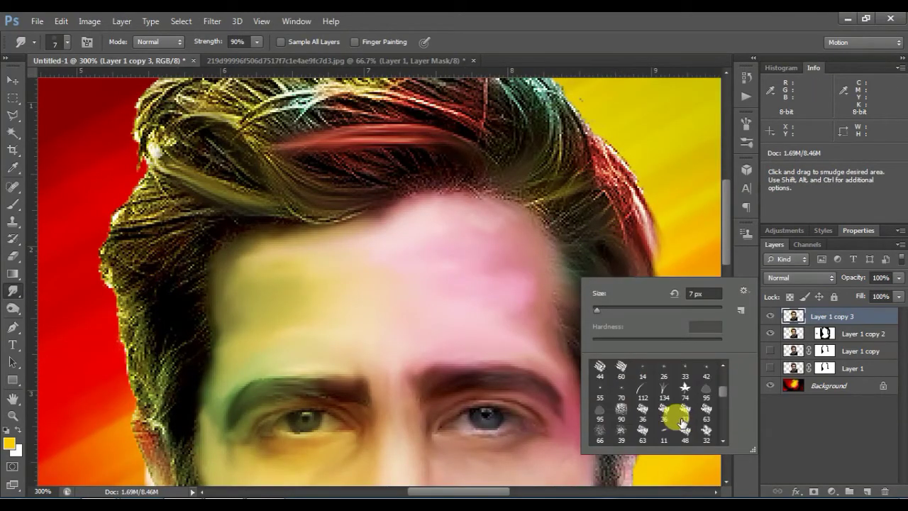
pyautogui.scroll(3, 680, 421)
pyautogui.click(645, 390)
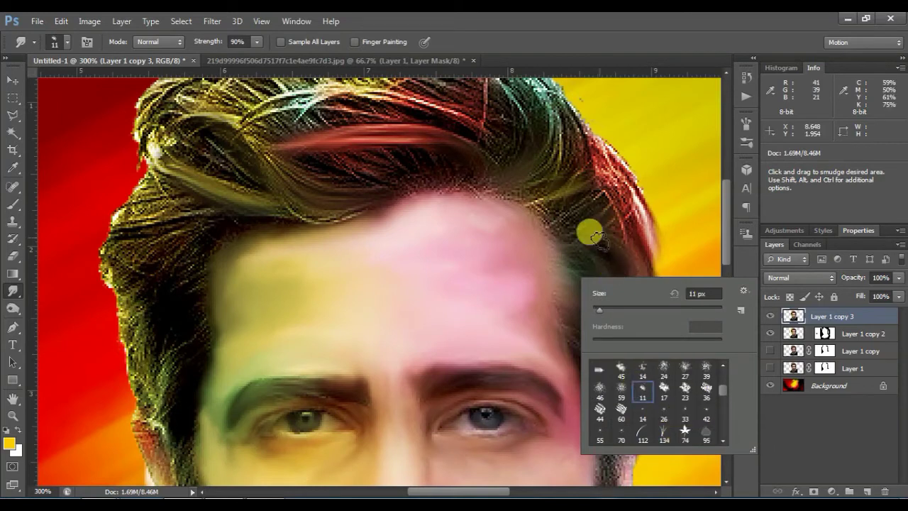
pyautogui.click(611, 240)
pyautogui.scroll(3, 374, 180)
# Try several other smudge tips on the hair and settle on the speckled 100 tip at 14 px.
pyautogui.rightClick(403, 208)
pyautogui.click(450, 303)
pyautogui.scroll(-3, 533, 324)
pyautogui.click(454, 333)
pyautogui.click(328, 112)
pyautogui.rightClick(383, 273)
pyautogui.scroll(-3, 434, 419)
pyautogui.click(434, 420)
pyautogui.click(257, 187)
pyautogui.rightClick(355, 277)
pyautogui.click(417, 404)
pyautogui.click(324, 202)
pyautogui.scroll(-3, 425, 328)
pyautogui.scroll(-2, 426, 328)
pyautogui.press('F5')
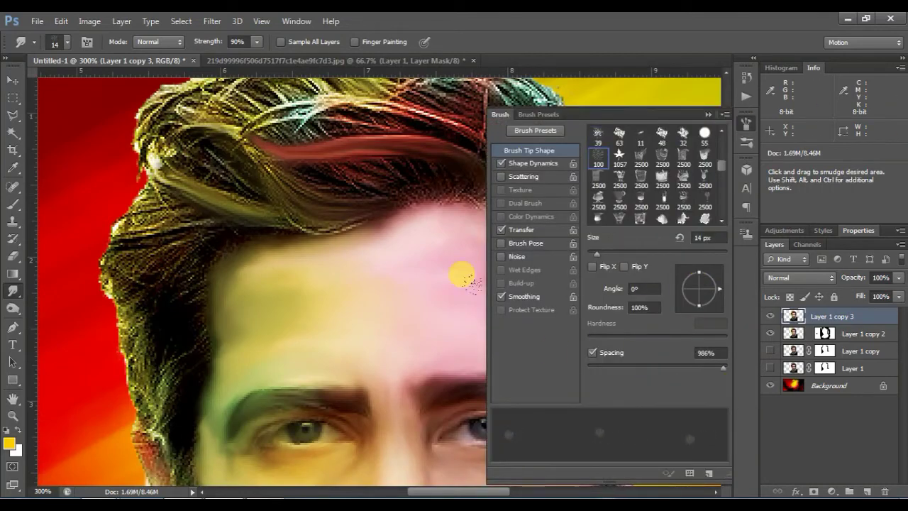
pyautogui.click(740, 100)
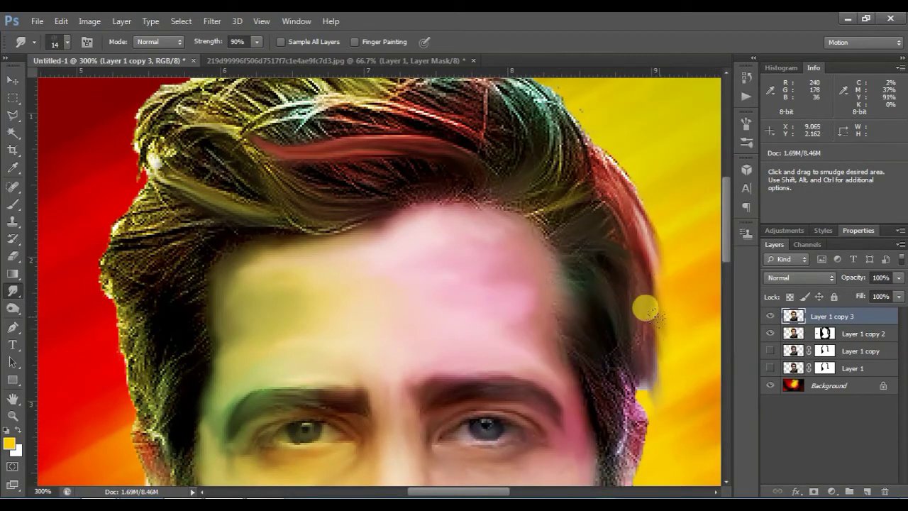
# Smooth the hair at the right temple and crown with the speckled tip, and hide Layer 1 copy 2.
pyautogui.scroll(-3, 650, 277)
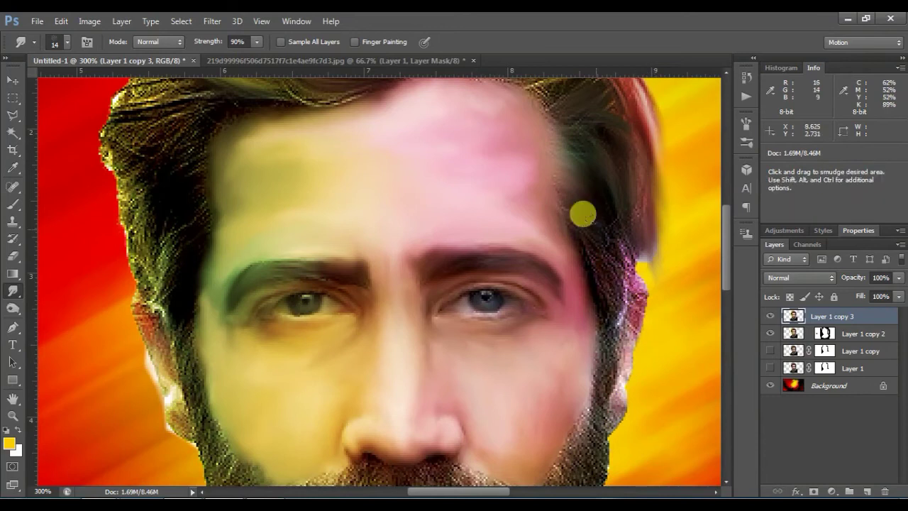
pyautogui.scroll(5, 558, 276)
pyautogui.moveTo(539, 298)
pyautogui.mouseDown()
pyautogui.moveTo(493, 266)
pyautogui.moveTo(533, 243)
pyautogui.moveTo(559, 196)
pyautogui.mouseUp()
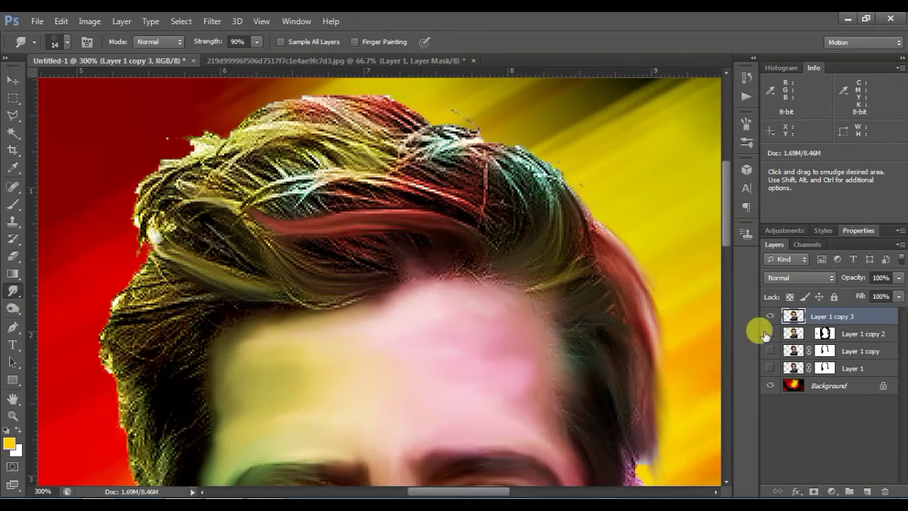
pyautogui.scroll(-2, 489, 152)
pyautogui.scroll(2, 466, 135)
pyautogui.moveTo(504, 170)
pyautogui.mouseDown()
pyautogui.moveTo(546, 194)
pyautogui.moveTo(521, 219)
pyautogui.moveTo(517, 243)
pyautogui.mouseUp()
# Switch to a round smudge tip, reduce it to 4 px, and pull long strands across the top hair.
pyautogui.rightClick(351, 175)
pyautogui.moveTo(497, 299); pyautogui.dragTo(498, 275)
pyautogui.doubleClick(371, 273)
pyautogui.press('[')
pyautogui.moveTo(410, 187)
pyautogui.mouseDown()
pyautogui.moveTo(469, 230)
pyautogui.moveTo(360, 187)
pyautogui.moveTo(244, 210)
pyautogui.moveTo(416, 227)
pyautogui.moveTo(381, 219)
pyautogui.moveTo(412, 209)
pyautogui.moveTo(326, 233)
pyautogui.moveTo(276, 227)
pyautogui.mouseUp()
pyautogui.press('[')
pyautogui.press('[')
pyautogui.press('[')
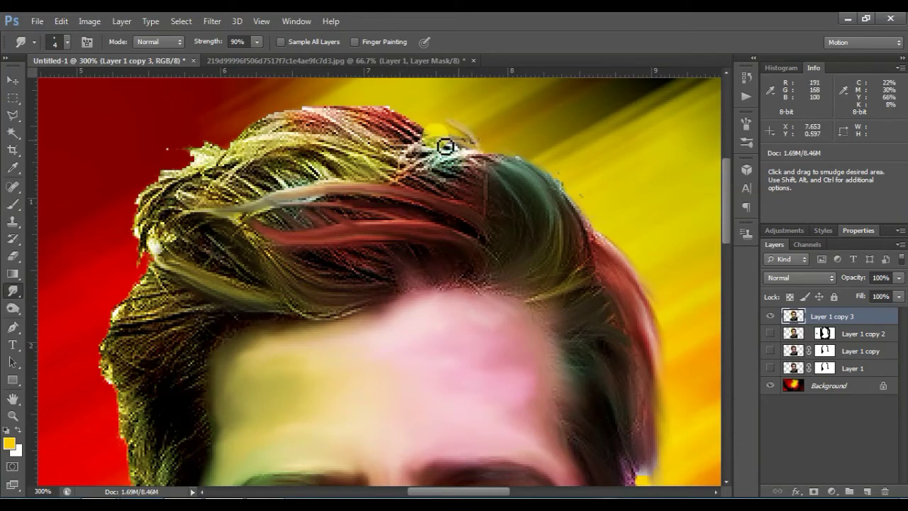
pyautogui.moveTo(495, 169)
pyautogui.mouseDown()
pyautogui.moveTo(439, 203)
pyautogui.moveTo(464, 205)
pyautogui.moveTo(449, 214)
pyautogui.moveTo(496, 260)
pyautogui.moveTo(488, 299)
pyautogui.moveTo(492, 285)
pyautogui.moveTo(557, 329)
pyautogui.moveTo(509, 300)
pyautogui.moveTo(545, 295)
pyautogui.moveTo(485, 283)
pyautogui.mouseUp()
# Set the smudge brush to 8 px and smooth the ear and sideburn on the right side of the face.
pyautogui.scroll(-3, 489, 282)
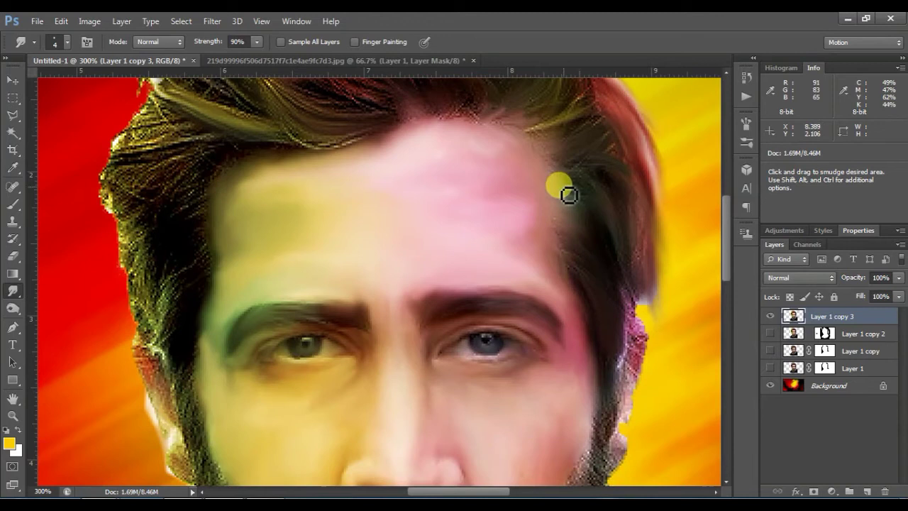
pyautogui.scroll(-3, 656, 304)
pyautogui.moveTo(627, 299)
pyautogui.mouseDown()
pyautogui.moveTo(633, 195)
pyautogui.moveTo(646, 183)
pyautogui.moveTo(631, 247)
pyautogui.moveTo(642, 204)
pyautogui.mouseUp()
pyautogui.hotkey('ctrl', '-')
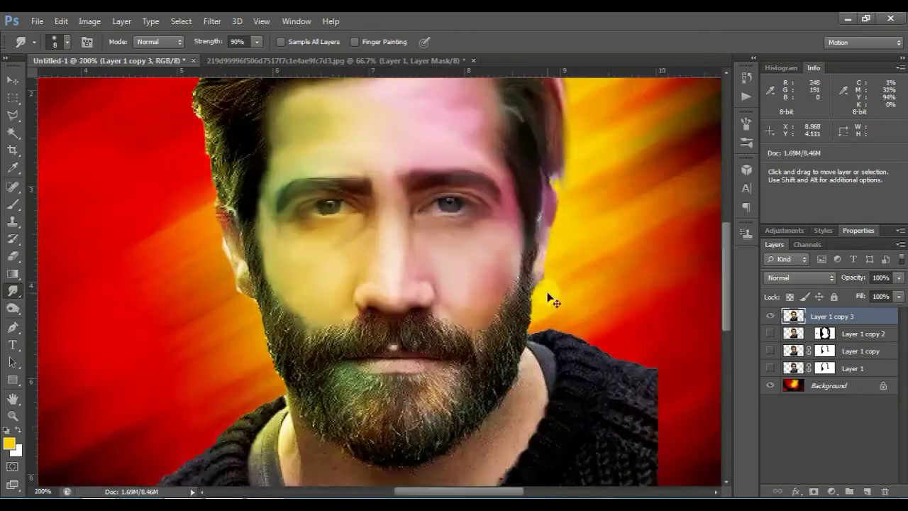
pyautogui.hotkey('ctrl', '+')
# Smudge the hairline above the forehead and the crown hair with the soft 8 px tip.
pyautogui.scroll(5, 213, 183)
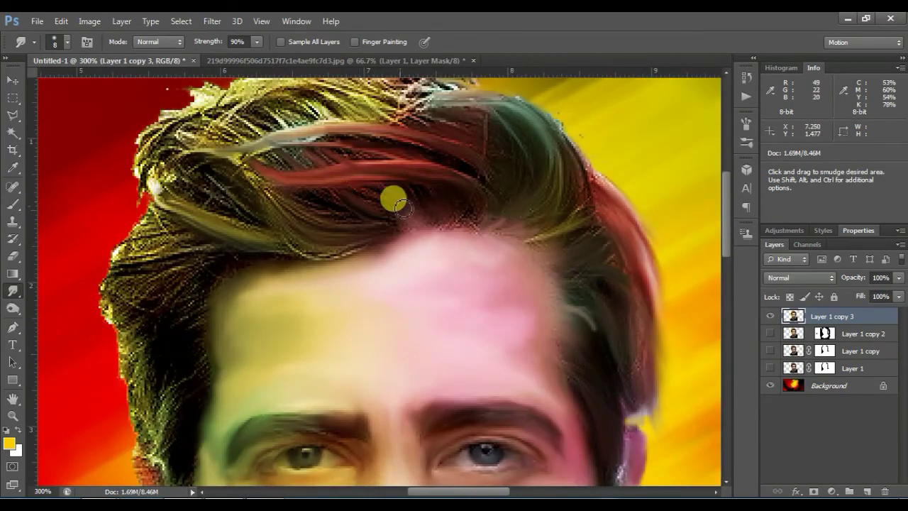
pyautogui.moveTo(395, 226); pyautogui.dragTo(454, 207)
pyautogui.scroll(3, 419, 185)
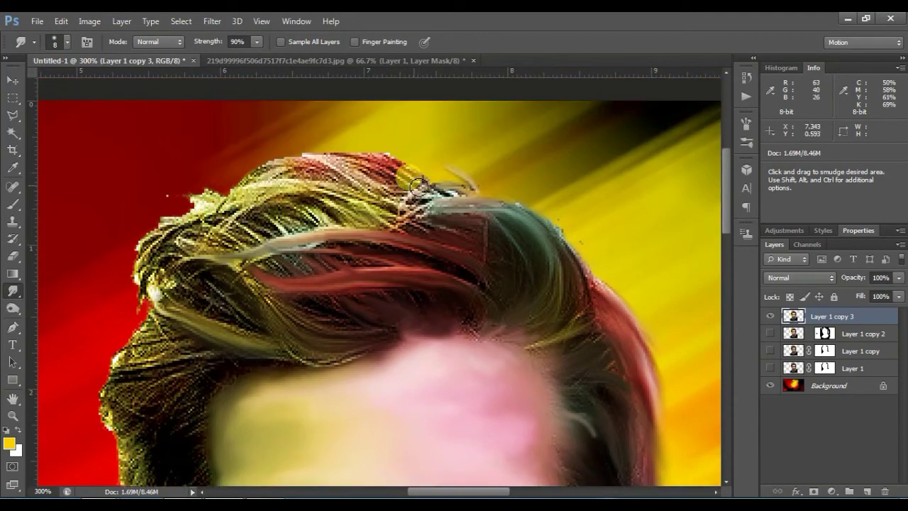
pyautogui.moveTo(540, 341); pyautogui.dragTo(530, 345)
# Choose a fan-shaped bristle tip for smudging, test one stroke down the beard, and undo the stroke.
pyautogui.scroll(-15, 481, 338)
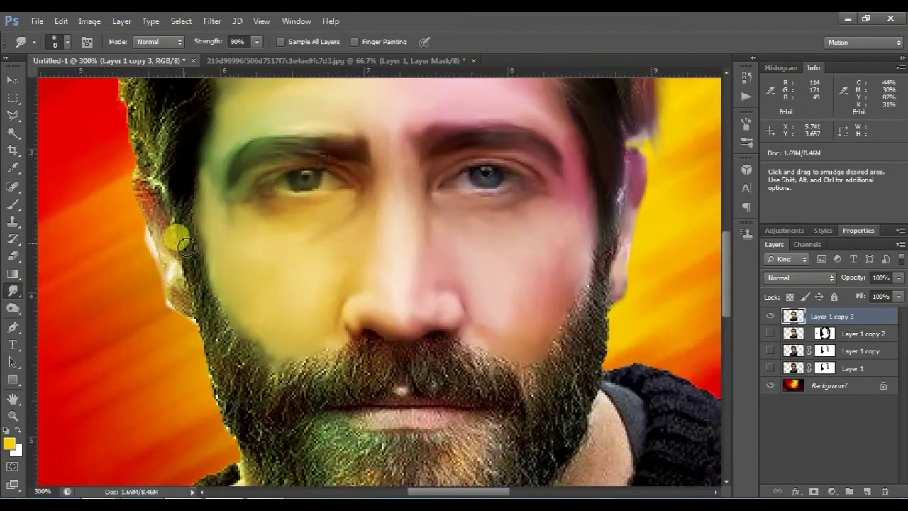
pyautogui.rightClick(454, 240)
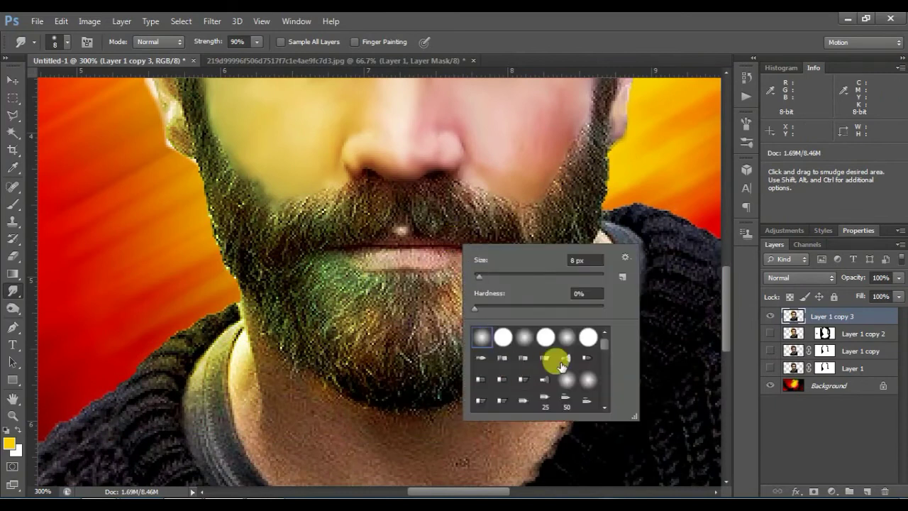
pyautogui.doubleClick(551, 359)
pyautogui.moveTo(361, 265); pyautogui.dragTo(381, 388)
pyautogui.hotkey('ctrl', 'z')
# Set the Round Fan bristle tip's spacing to 165%, test it on the beard, and undo the last stroke.
pyautogui.click(747, 124)
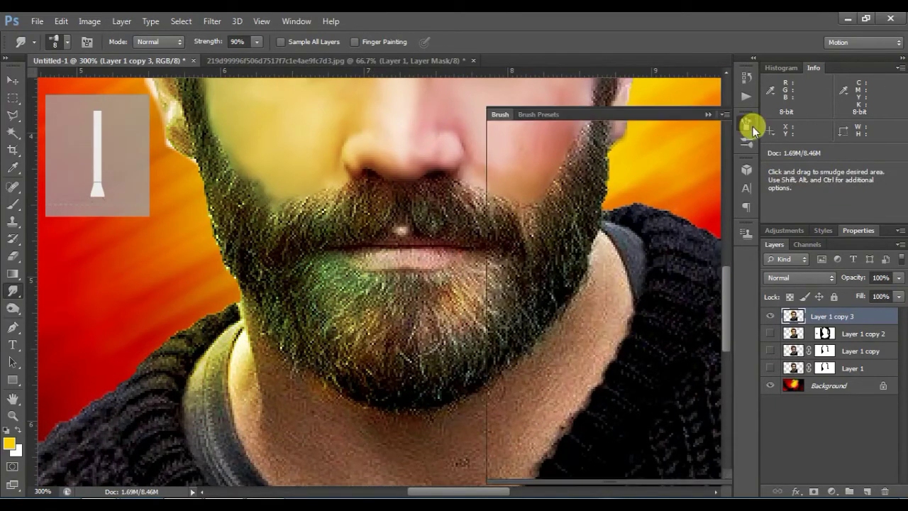
pyautogui.moveTo(641, 401); pyautogui.dragTo(675, 400)
pyautogui.moveTo(417, 312); pyautogui.dragTo(487, 367)
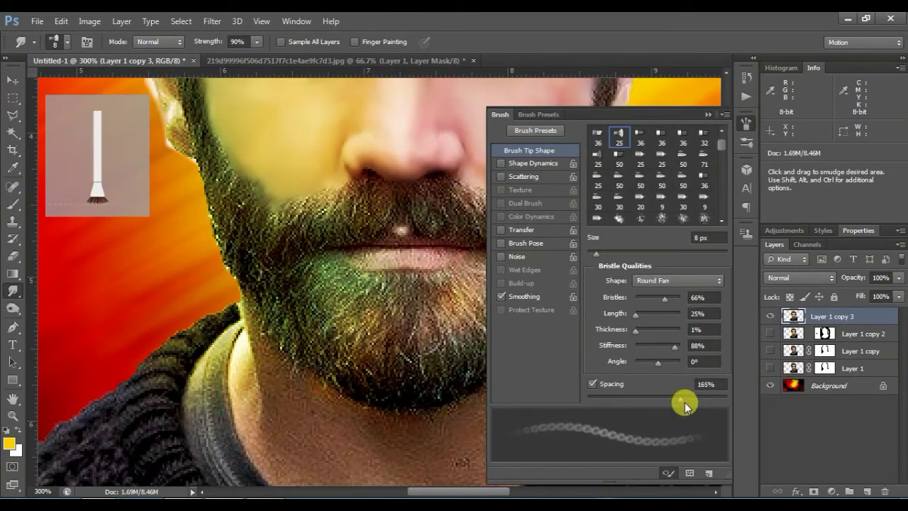
pyautogui.click(708, 115)
pyautogui.moveTo(257, 190)
pyautogui.mouseDown()
pyautogui.moveTo(251, 206)
pyautogui.moveTo(227, 204)
pyautogui.mouseUp()
pyautogui.hotkey('ctrl', 'z')
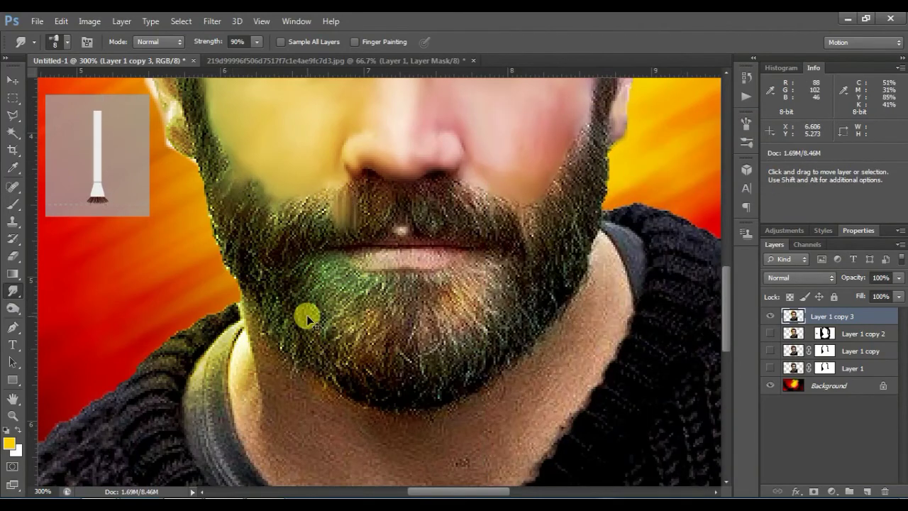
# Smooth the front hair with the bristle tip, lower the smudge strength to 54%, and blend the red hair on top.
pyautogui.scroll(5, 383, 280)
pyautogui.scroll(5, 383, 285)
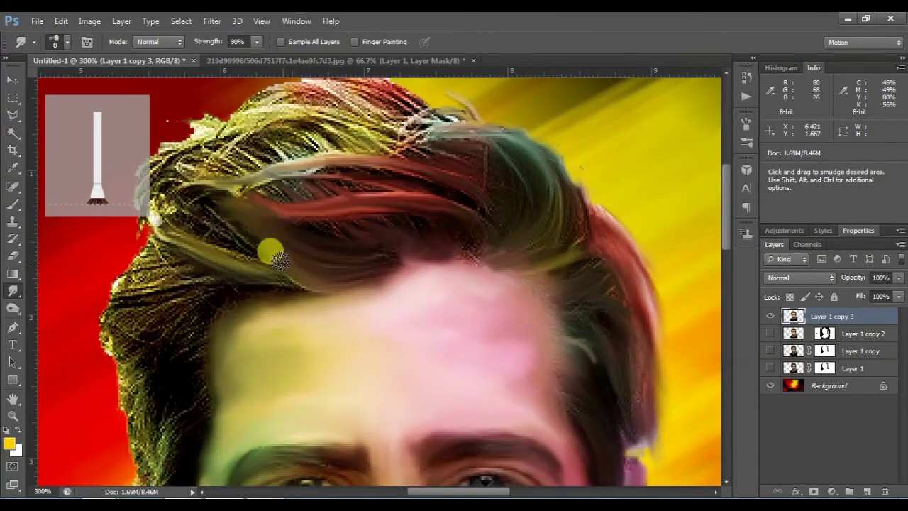
pyautogui.moveTo(217, 41); pyautogui.dragTo(192, 41)
pyautogui.moveTo(413, 151); pyautogui.dragTo(431, 123)
pyautogui.scroll(3, 434, 124)
pyautogui.moveTo(434, 219)
pyautogui.mouseDown()
pyautogui.moveTo(418, 195)
pyautogui.moveTo(287, 190)
pyautogui.mouseUp()
pyautogui.moveTo(393, 224); pyautogui.dragTo(248, 206)
pyautogui.moveTo(380, 243); pyautogui.dragTo(268, 224)
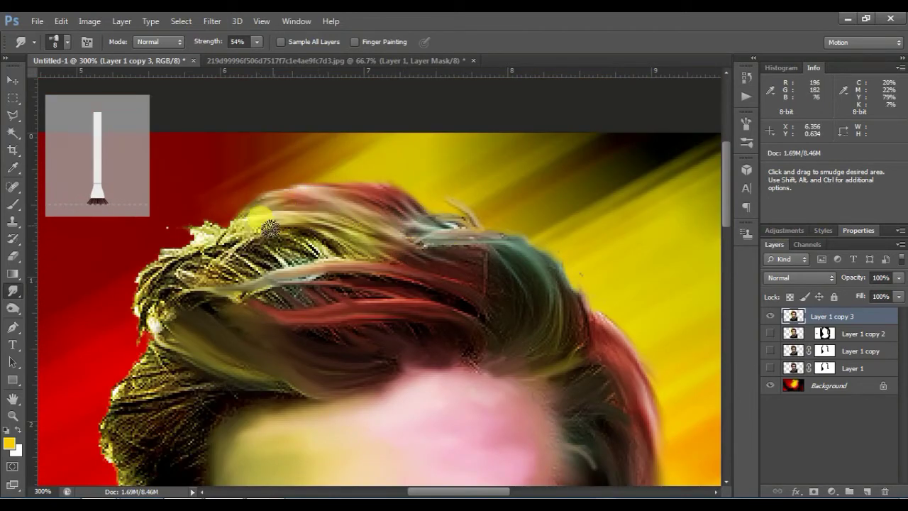
# Smudge the yellow hair at the upper left of the head into smooth flowing strands.
pyautogui.moveTo(321, 254); pyautogui.dragTo(239, 254)
pyautogui.moveTo(248, 285); pyautogui.dragTo(148, 264)
pyautogui.moveTo(220, 280)
pyautogui.mouseDown()
pyautogui.moveTo(610, 347)
pyautogui.moveTo(361, 271)
pyautogui.moveTo(315, 270)
pyautogui.mouseUp()
pyautogui.moveTo(310, 240)
pyautogui.mouseDown()
pyautogui.moveTo(262, 216)
pyautogui.moveTo(211, 305)
pyautogui.mouseUp()
pyautogui.moveTo(262, 267); pyautogui.dragTo(228, 313)
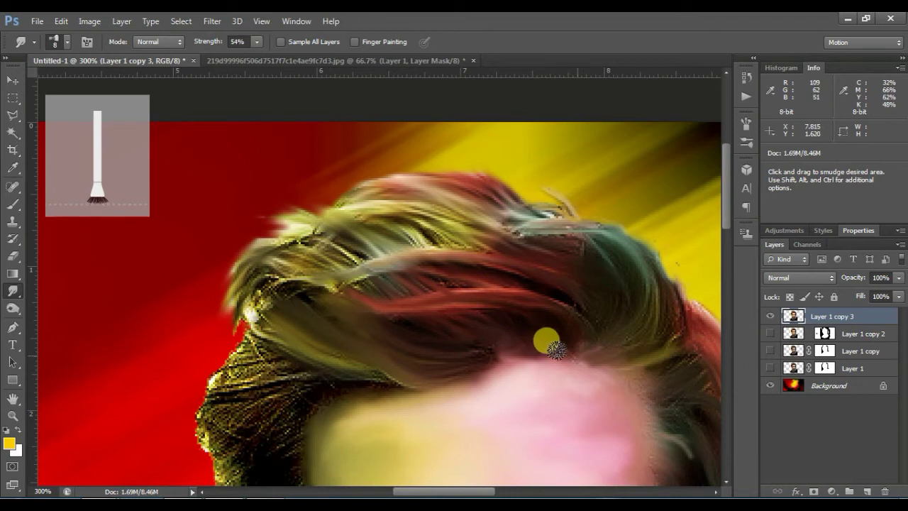
# Smooth the red strands across the middle of the hair and the dark hair above the right forehead.
pyautogui.scroll(-6, 320, 284)
pyautogui.scroll(3, 354, 314)
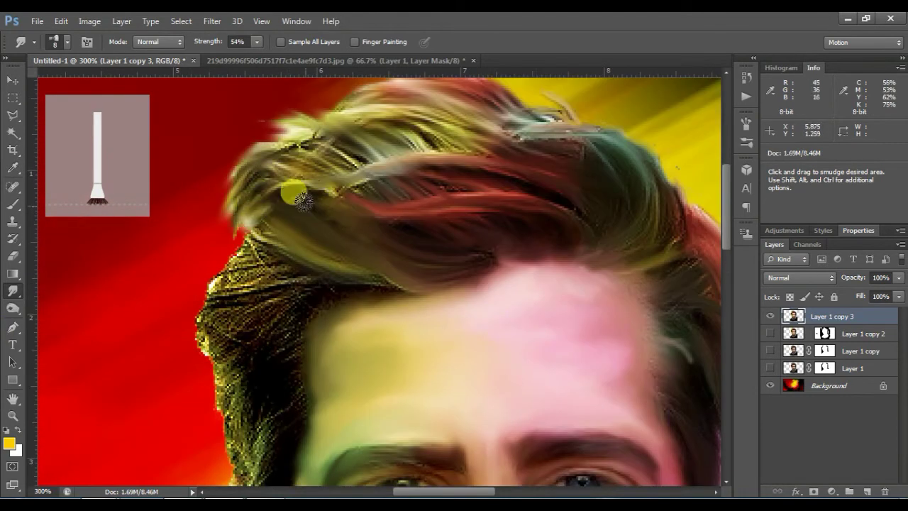
pyautogui.scroll(2, 92, 213)
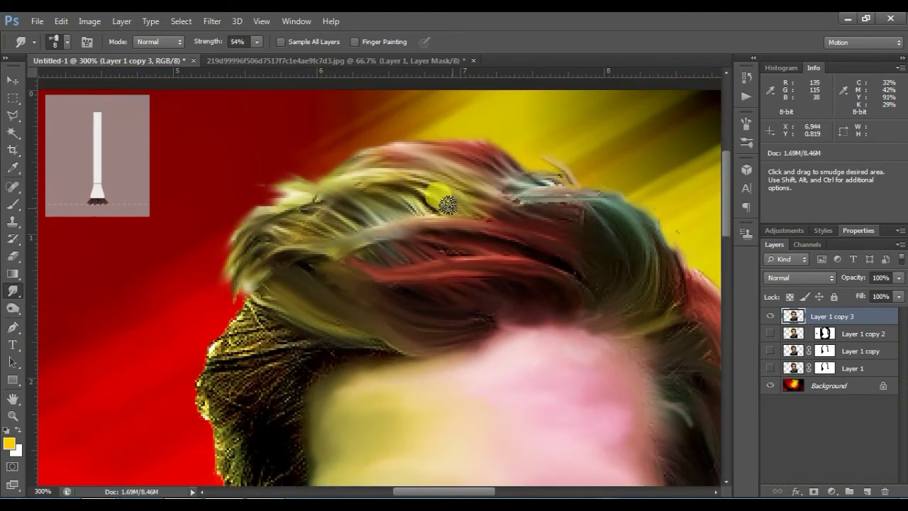
pyautogui.scroll(-2, 320, 157)
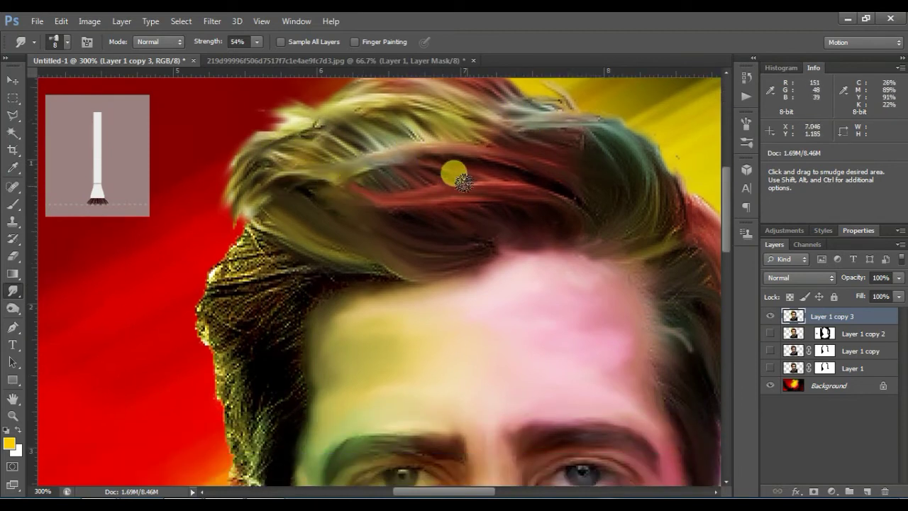
pyautogui.moveTo(580, 205)
pyautogui.mouseDown()
pyautogui.moveTo(589, 250)
pyautogui.moveTo(611, 255)
pyautogui.mouseUp()
# Smudge the hair on the left side of the head outward and downward toward the ear.
pyautogui.moveTo(280, 257)
pyautogui.mouseDown()
pyautogui.moveTo(370, 282)
pyautogui.moveTo(272, 291)
pyautogui.moveTo(312, 269)
pyautogui.moveTo(264, 237)
pyautogui.moveTo(251, 261)
pyautogui.moveTo(207, 271)
pyautogui.mouseUp()
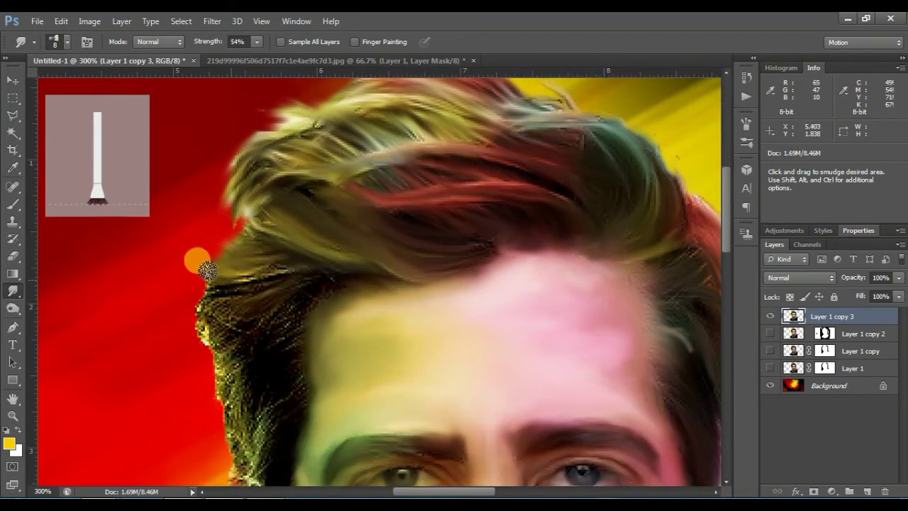
pyautogui.scroll(-3, 207, 270)
pyautogui.moveTo(299, 158); pyautogui.dragTo(275, 222)
pyautogui.moveTo(250, 194)
pyautogui.mouseDown()
pyautogui.moveTo(190, 195)
pyautogui.moveTo(204, 208)
pyautogui.moveTo(230, 311)
pyautogui.mouseUp()
pyautogui.scroll(-1, 294, 238)
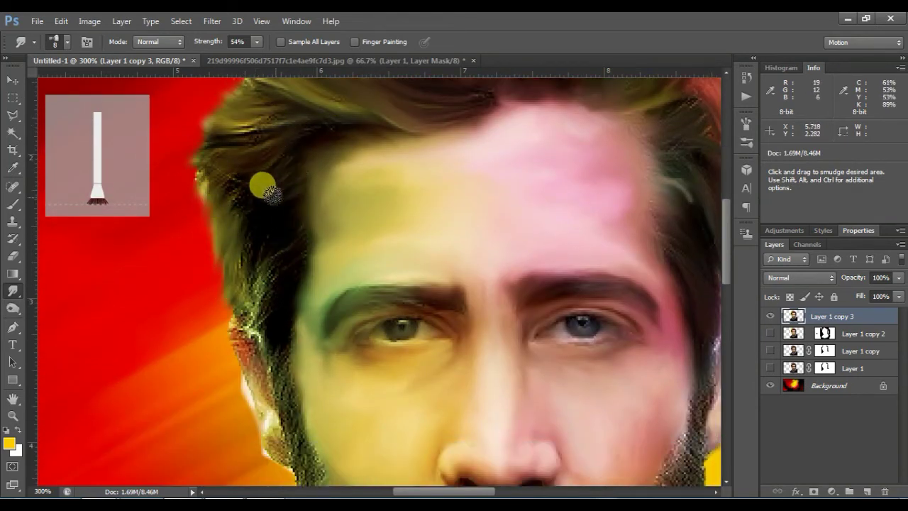
# Check the whole portrait at 100%, and soften the left outline of the hair with further smudge strokes.
pyautogui.hotkey('ctrl', '-')
pyautogui.hotkey('ctrl', '-')
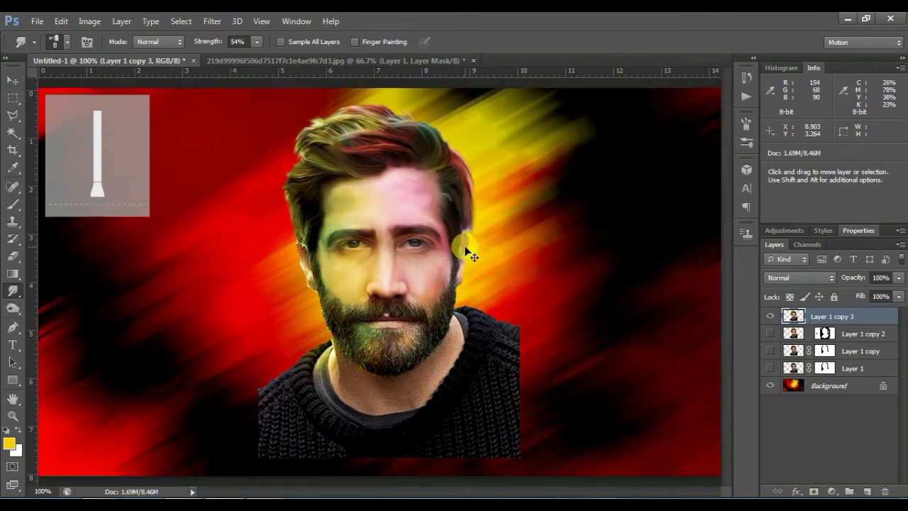
pyautogui.hotkey('ctrl', '+')
pyautogui.hotkey('ctrl', '+')
pyautogui.moveTo(339, 136)
pyautogui.mouseDown()
pyautogui.moveTo(325, 161)
pyautogui.moveTo(285, 143)
pyautogui.mouseUp()
pyautogui.scroll(10, 241, 298)
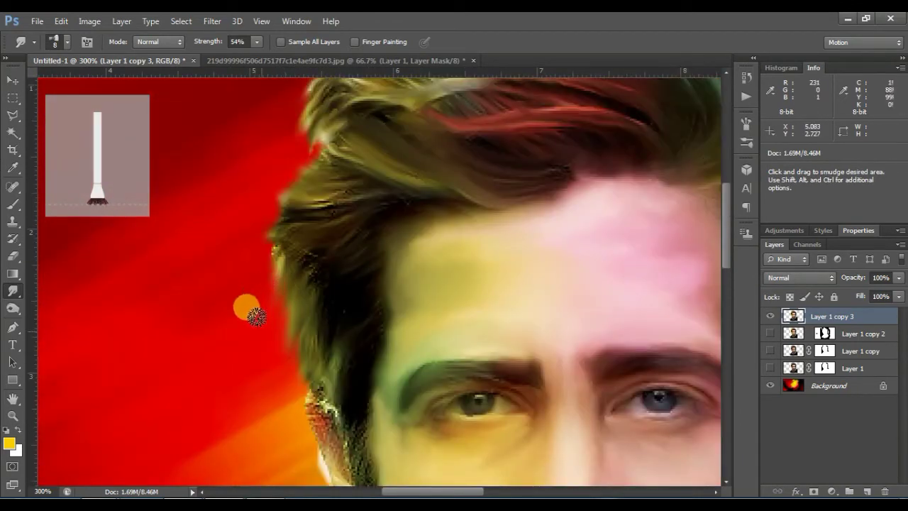
pyautogui.moveTo(299, 243)
pyautogui.mouseDown()
pyautogui.moveTo(314, 269)
pyautogui.moveTo(291, 319)
pyautogui.mouseUp()
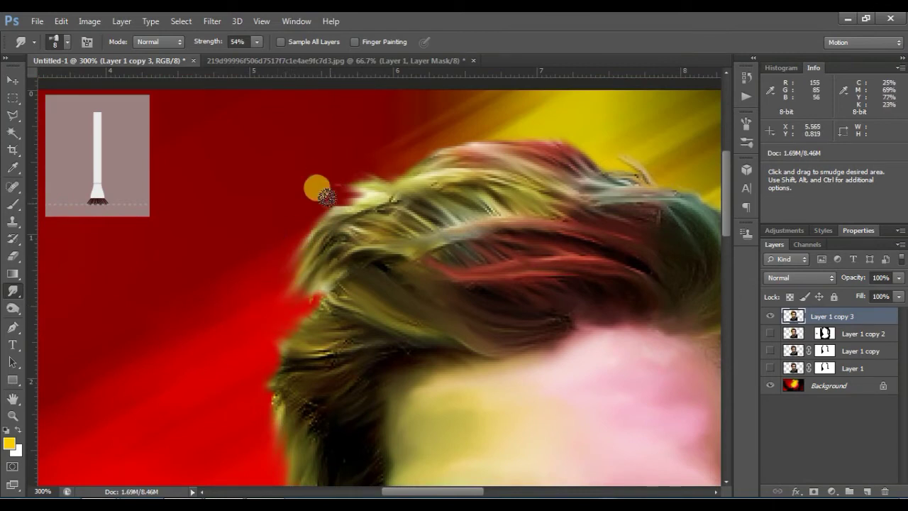
# Pull fine wisps from the top and right outline of the hair into the background.
pyautogui.hotkey('ctrl', '-')
pyautogui.hotkey('ctrl', '-')
pyautogui.hotkey('ctrl', '+')
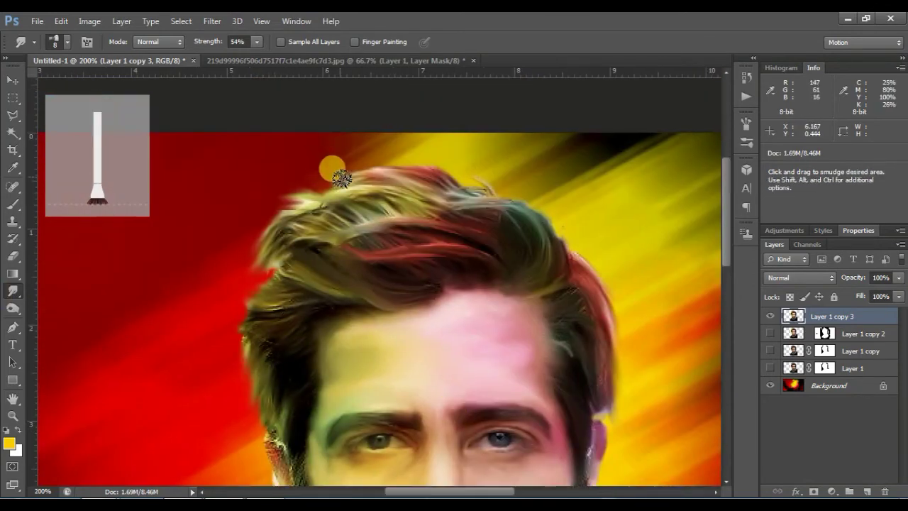
pyautogui.moveTo(344, 166); pyautogui.dragTo(359, 152)
pyautogui.scroll(-2, 363, 170)
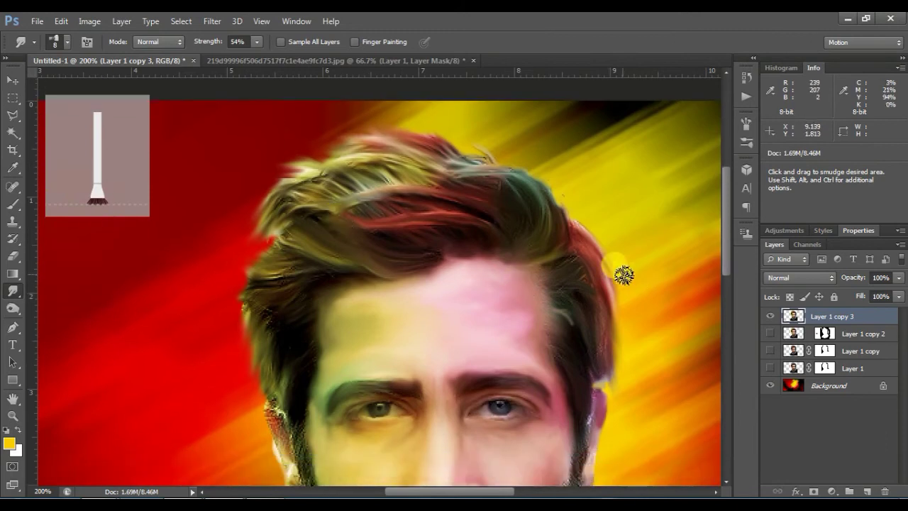
pyautogui.scroll(2, 603, 233)
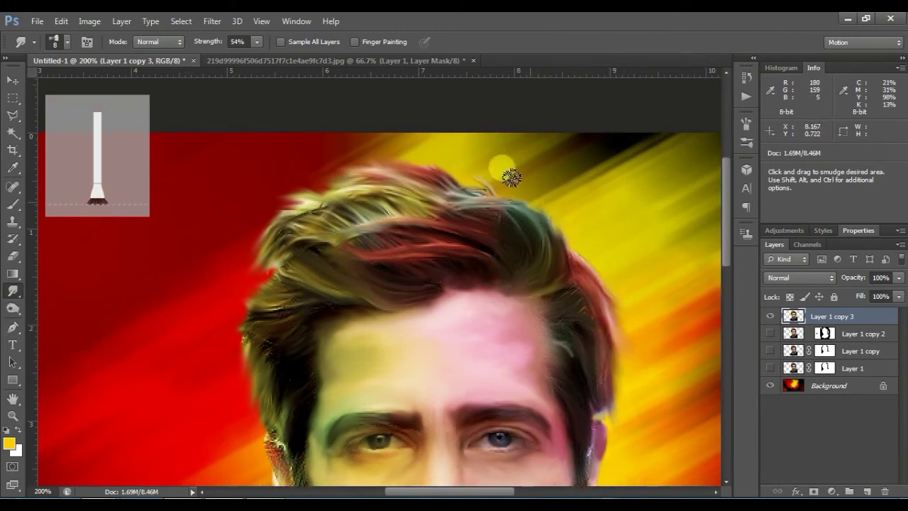
pyautogui.scroll(-10, 495, 198)
pyautogui.scroll(1, 239, 312)
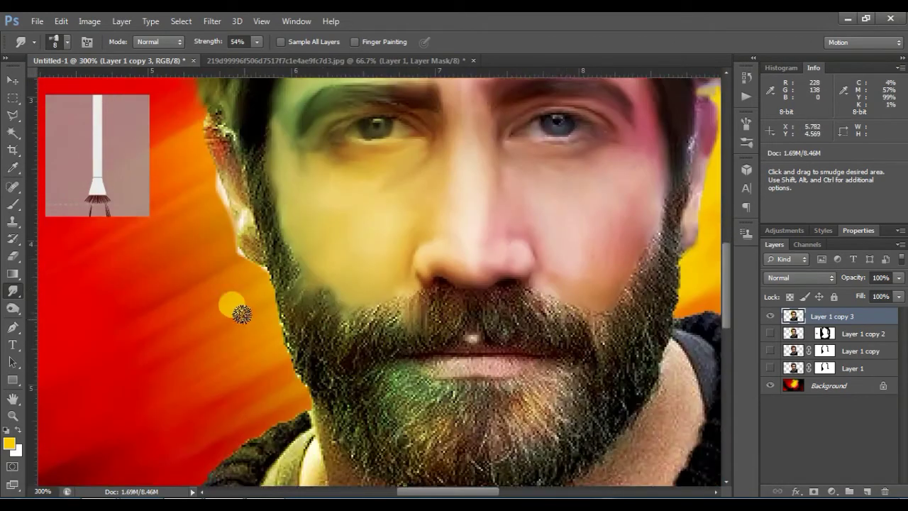
# Erase the stray edge pixels between the hair and the ear on the right side with a 9 px eraser.
pyautogui.press('e')
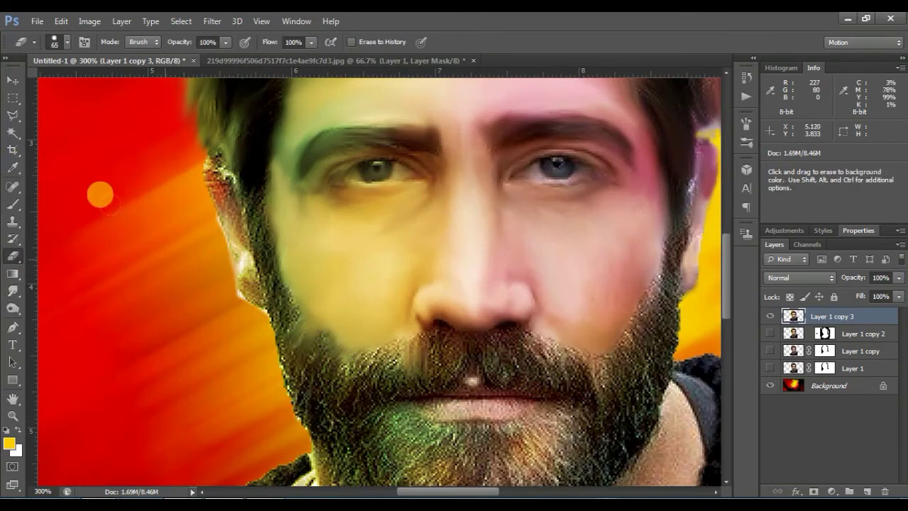
pyautogui.scroll(-5, 178, 317)
pyautogui.moveTo(734, 334); pyautogui.dragTo(734, 284)
pyautogui.moveTo(691, 177); pyautogui.dragTo(482, 280)
pyautogui.scroll(3, 504, 170)
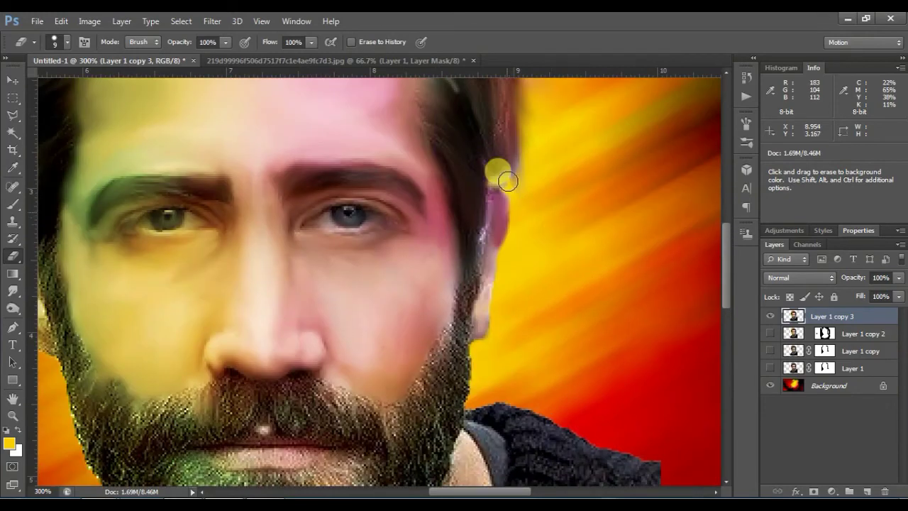
pyautogui.hotkey('ctrl', '-')
pyautogui.hotkey('ctrl', '-')
pyautogui.hotkey('ctrl', '+')
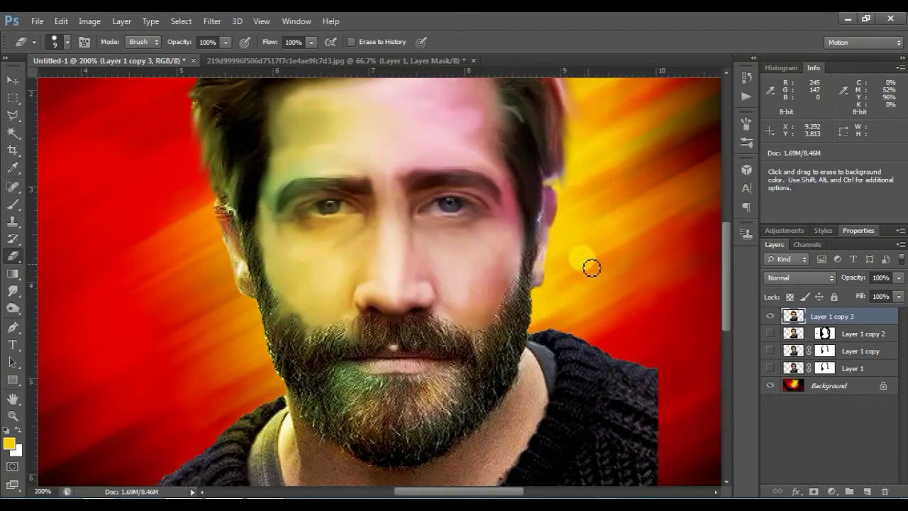
pyautogui.scroll(-3, 334, 271)
pyautogui.hscroll(-3, 318, 259)
pyautogui.scroll(1, 298, 205)
# Smudge the left ear smooth with a 7 px soft round brush.
pyautogui.click(12, 291)
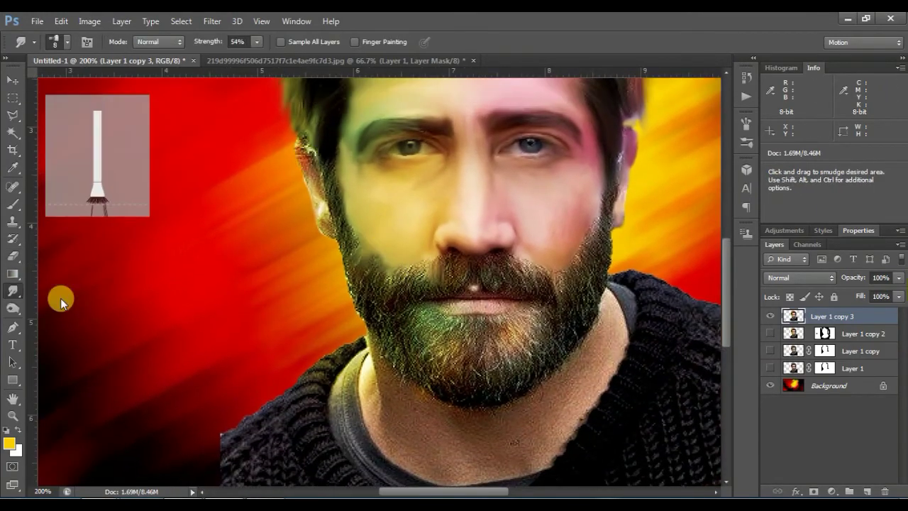
pyautogui.hotkey('ctrl', '+')
pyautogui.moveTo(444, 272)
pyautogui.mouseDown()
pyautogui.moveTo(409, 284)
pyautogui.moveTo(404, 273)
pyautogui.moveTo(422, 263)
pyautogui.moveTo(423, 273)
pyautogui.moveTo(463, 255)
pyautogui.moveTo(453, 255)
pyautogui.moveTo(431, 302)
pyautogui.moveTo(404, 312)
pyautogui.mouseUp()
pyautogui.scroll(3, 268, 355)
pyautogui.rightClick(307, 266)
pyautogui.doubleClick(324, 349)
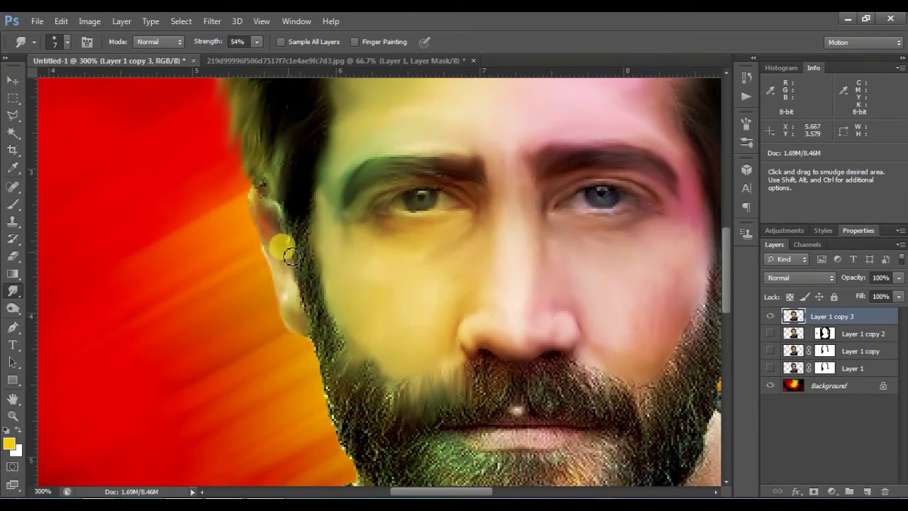
# Smudge the left sideburn and cheek beard downward with a 7 px Round Fan bristle brush.
pyautogui.rightClick(342, 278)
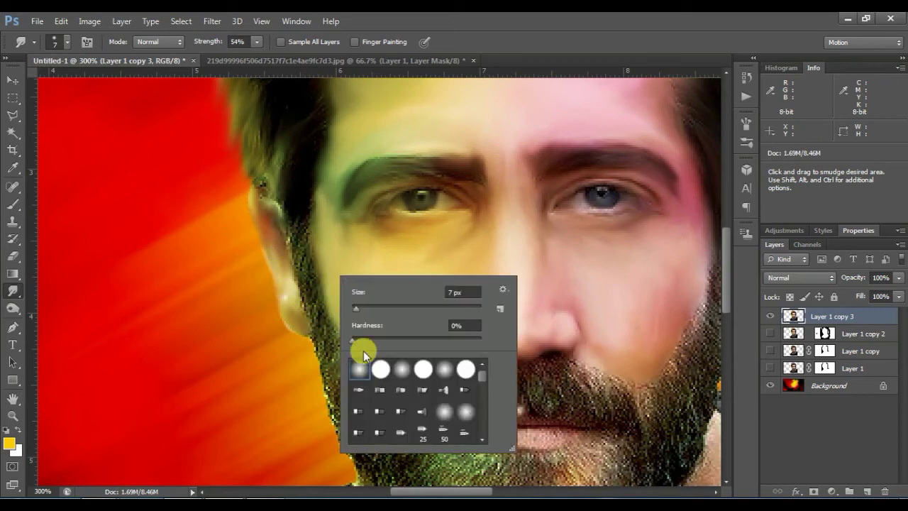
pyautogui.click(445, 389)
pyautogui.moveTo(301, 232); pyautogui.dragTo(327, 331)
pyautogui.rightClick(332, 242)
pyautogui.click(746, 125)
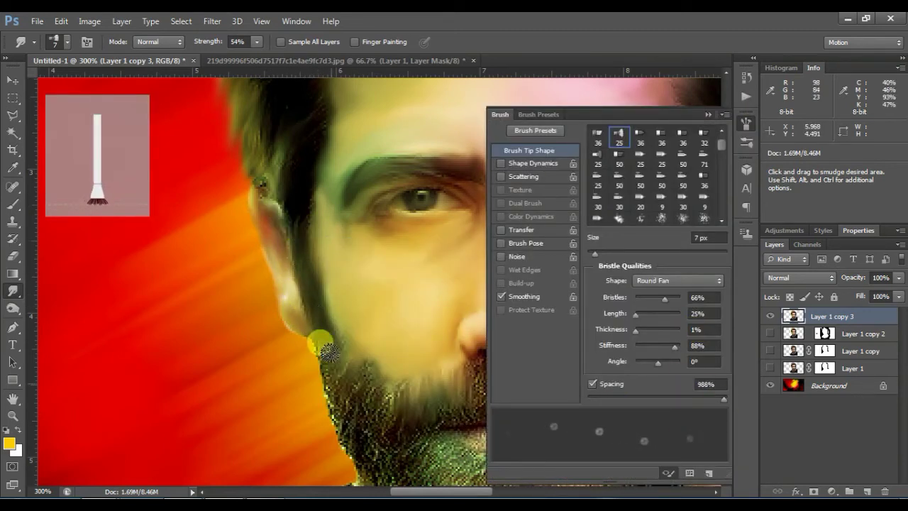
pyautogui.click(708, 114)
pyautogui.scroll(-3, 354, 232)
pyautogui.moveTo(355, 231)
pyautogui.mouseDown()
pyautogui.moveTo(347, 240)
pyautogui.moveTo(417, 283)
pyautogui.mouseUp()
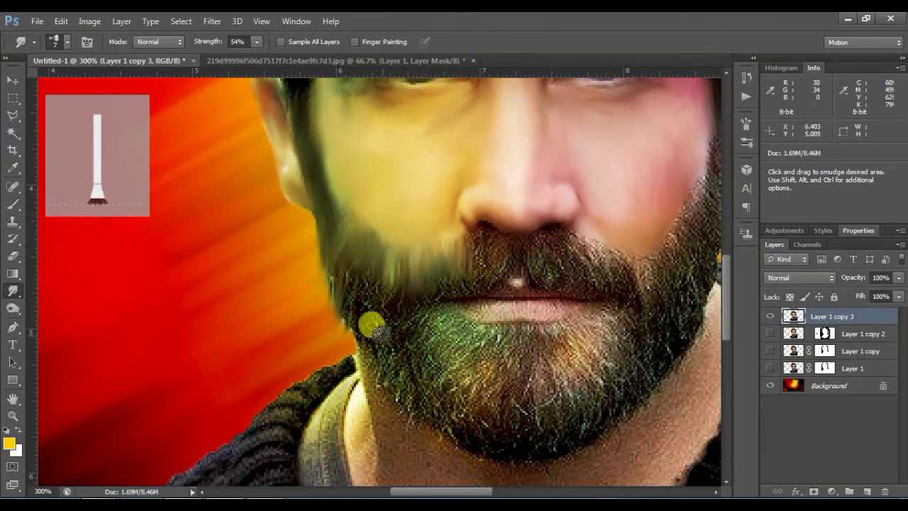
# Smudge the right sideburn, the right cheek beard and the centre of the chin beard with short downward strokes.
pyautogui.hotkey('ctrl', '-')
pyautogui.hotkey('ctrl', '-')
pyautogui.hotkey('ctrl', '+')
pyautogui.hotkey('ctrl', '+')
pyautogui.moveTo(374, 342); pyautogui.dragTo(335, 383)
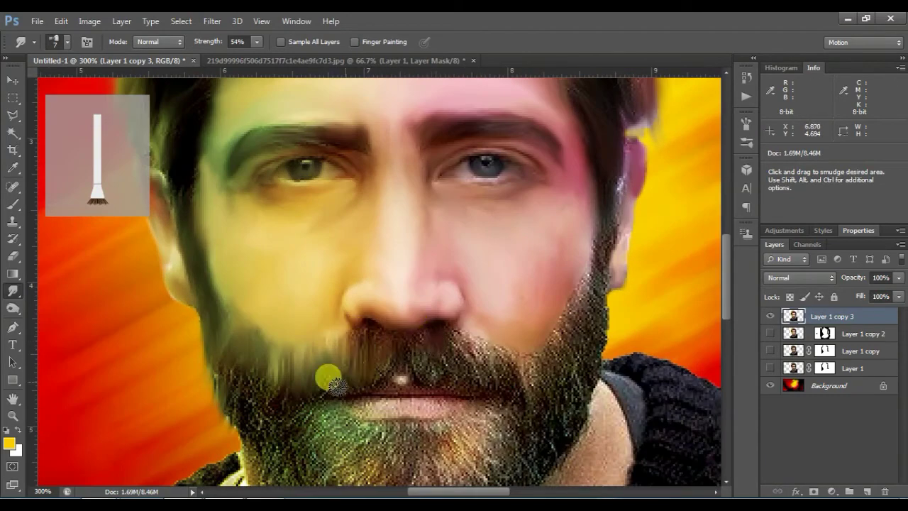
pyautogui.moveTo(391, 363); pyautogui.dragTo(417, 373)
pyautogui.scroll(-3, 499, 438)
pyautogui.moveTo(579, 183)
pyautogui.mouseDown()
pyautogui.moveTo(574, 173)
pyautogui.moveTo(539, 259)
pyautogui.moveTo(603, 186)
pyautogui.moveTo(503, 350)
pyautogui.moveTo(539, 316)
pyautogui.moveTo(503, 338)
pyautogui.moveTo(536, 305)
pyautogui.mouseUp()
pyautogui.scroll(-1, 503, 350)
pyautogui.moveTo(576, 205)
pyautogui.mouseDown()
pyautogui.moveTo(507, 260)
pyautogui.moveTo(458, 272)
pyautogui.moveTo(545, 289)
pyautogui.moveTo(343, 254)
pyautogui.moveTo(332, 269)
pyautogui.moveTo(393, 277)
pyautogui.moveTo(356, 308)
pyautogui.moveTo(476, 315)
pyautogui.mouseUp()
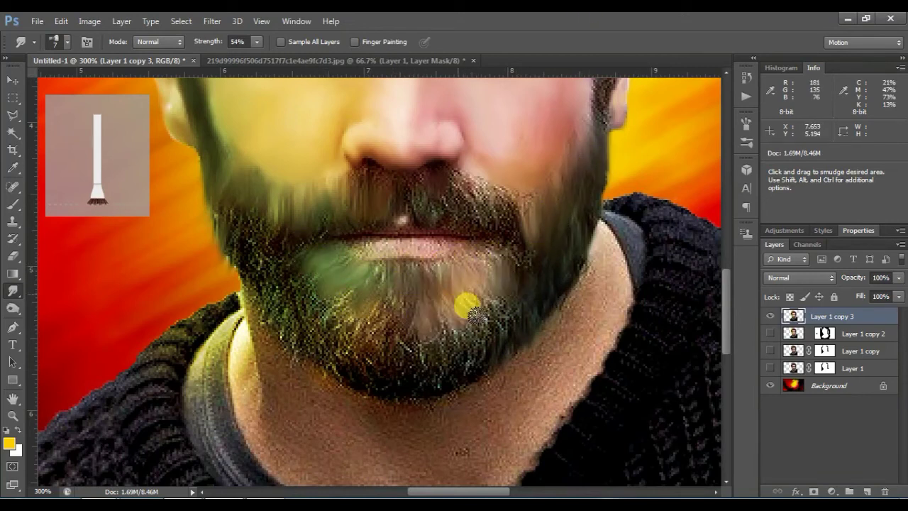
# Smudge the grainy hairs along the left jaw into soft strands.
pyautogui.scroll(-2, 468, 309)
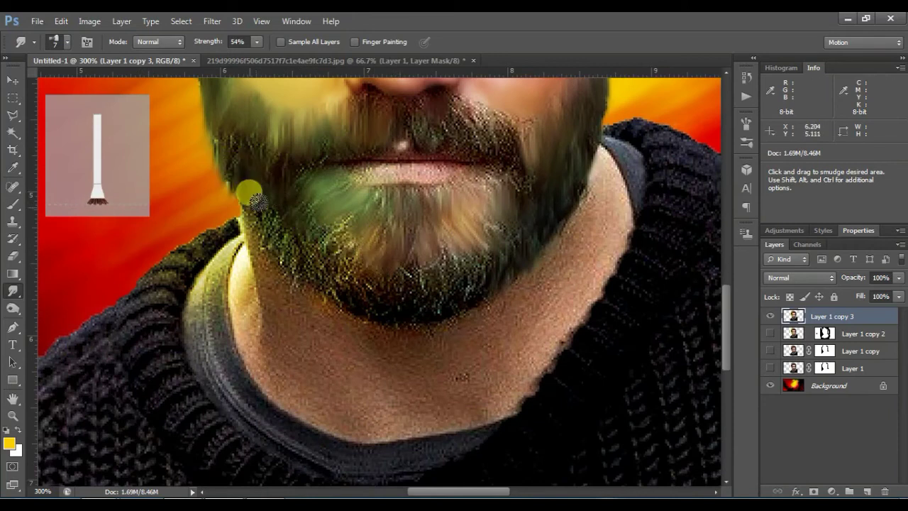
pyautogui.hotkey('ctrl', '-')
pyautogui.scroll(4, 383, 341)
pyautogui.moveTo(376, 333); pyautogui.dragTo(322, 386)
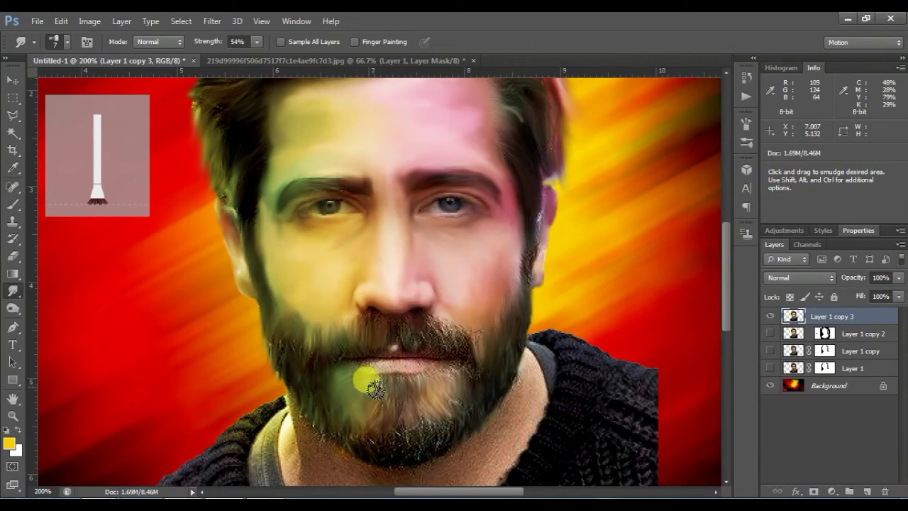
# Smudge the lower chin beard and its bottom edge into soft vertical strands.
pyautogui.scroll(-2, 377, 402)
pyautogui.moveTo(343, 269); pyautogui.dragTo(427, 265)
pyautogui.moveTo(477, 344); pyautogui.dragTo(444, 370)
pyautogui.moveTo(375, 387)
pyautogui.mouseDown()
pyautogui.moveTo(418, 355)
pyautogui.moveTo(440, 318)
pyautogui.mouseUp()
pyautogui.hotkey('ctrl', '-')
pyautogui.hotkey('ctrl', '+')
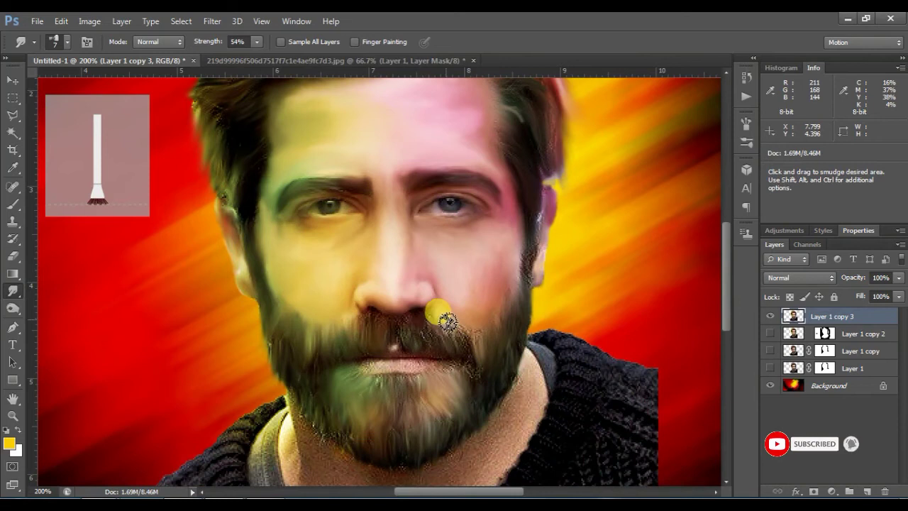
# Smudge the moustache and the upper left beard smooth, and touch up the right side of the beard.
pyautogui.moveTo(482, 372); pyautogui.dragTo(455, 343)
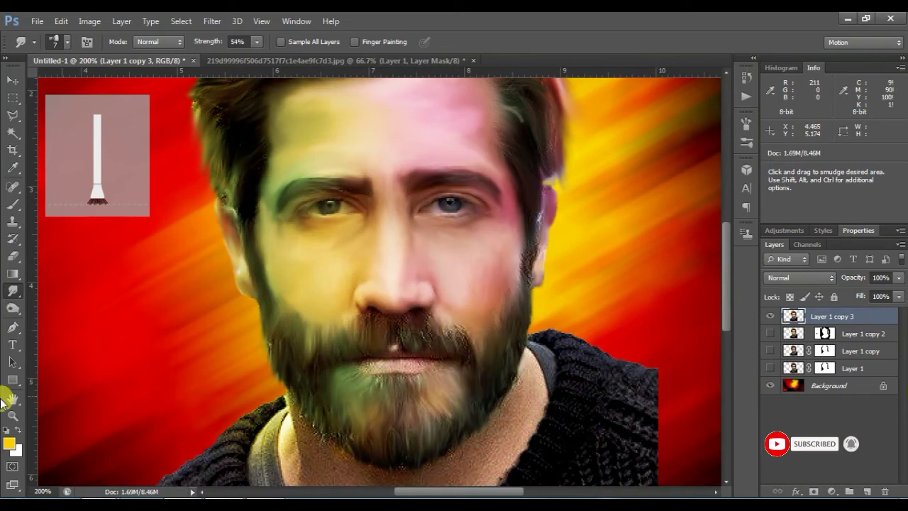
pyautogui.moveTo(317, 336); pyautogui.dragTo(298, 310)
pyautogui.moveTo(316, 339); pyautogui.dragTo(305, 413)
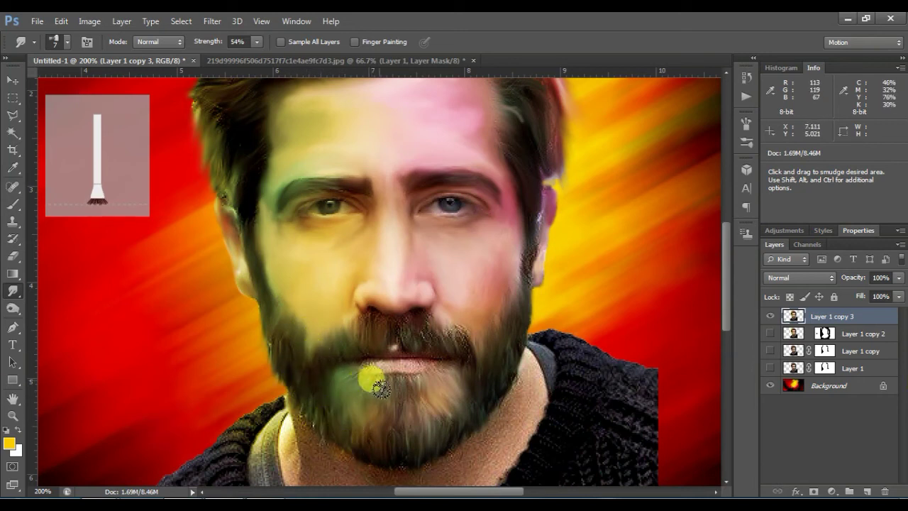
pyautogui.moveTo(464, 332); pyautogui.dragTo(429, 325)
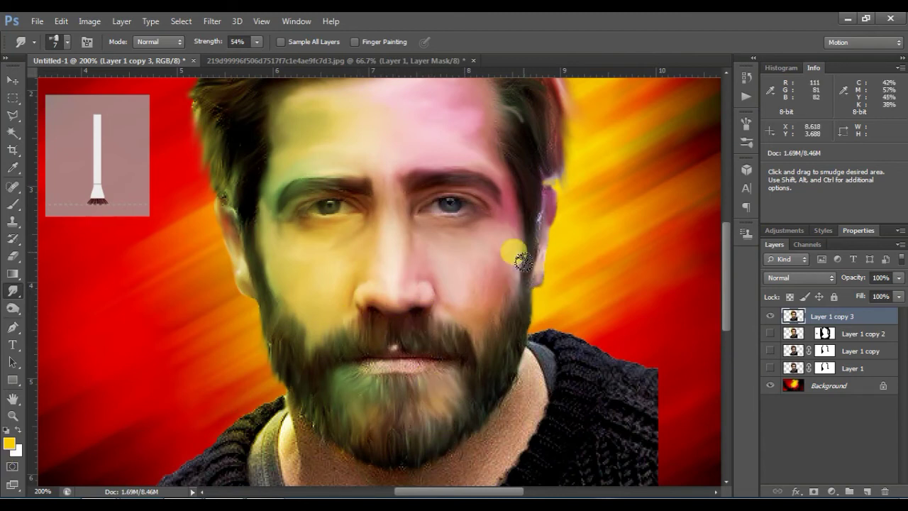
pyautogui.scroll(3, 277, 354)
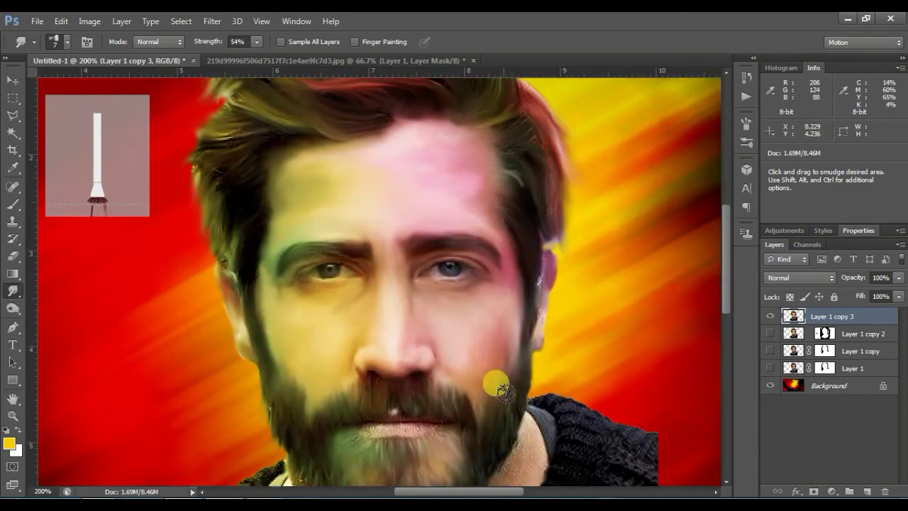
pyautogui.scroll(-3, 502, 391)
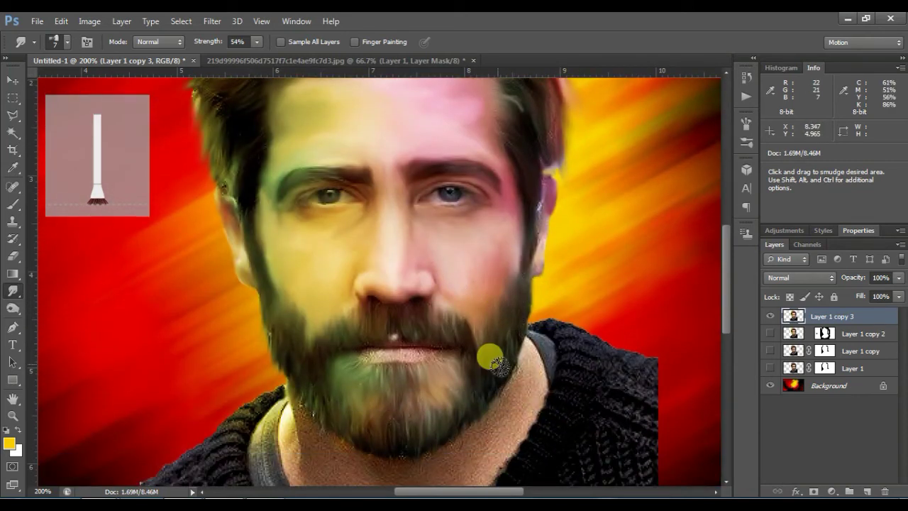
pyautogui.hotkey('ctrl', '-')
pyautogui.hotkey('ctrl', '+')
# Smooth the neck skin with a soft round smudge brush, using sizes of 25 and 15 px.
pyautogui.scroll(-6, 518, 394)
pyautogui.rightClick(507, 273)
pyautogui.click(527, 365)
pyautogui.rightClick(475, 248)
pyautogui.moveTo(491, 278); pyautogui.dragTo(503, 278)
pyautogui.click(518, 215)
pyautogui.moveTo(528, 193)
pyautogui.mouseDown()
pyautogui.moveTo(505, 214)
pyautogui.moveTo(497, 266)
pyautogui.moveTo(480, 244)
pyautogui.moveTo(481, 276)
pyautogui.moveTo(434, 296)
pyautogui.moveTo(293, 249)
pyautogui.moveTo(306, 300)
pyautogui.mouseUp()
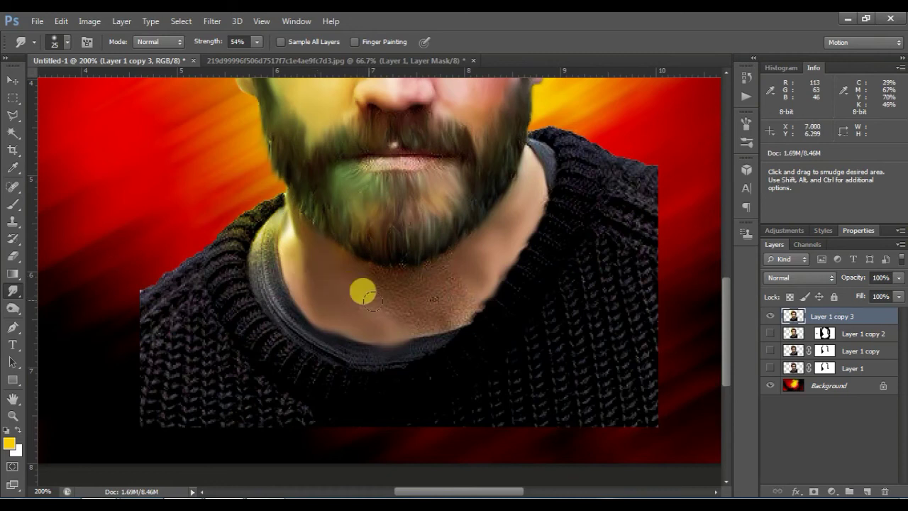
pyautogui.moveTo(431, 257)
pyautogui.mouseDown()
pyautogui.moveTo(431, 280)
pyautogui.moveTo(380, 286)
pyautogui.moveTo(400, 301)
pyautogui.moveTo(446, 302)
pyautogui.mouseUp()
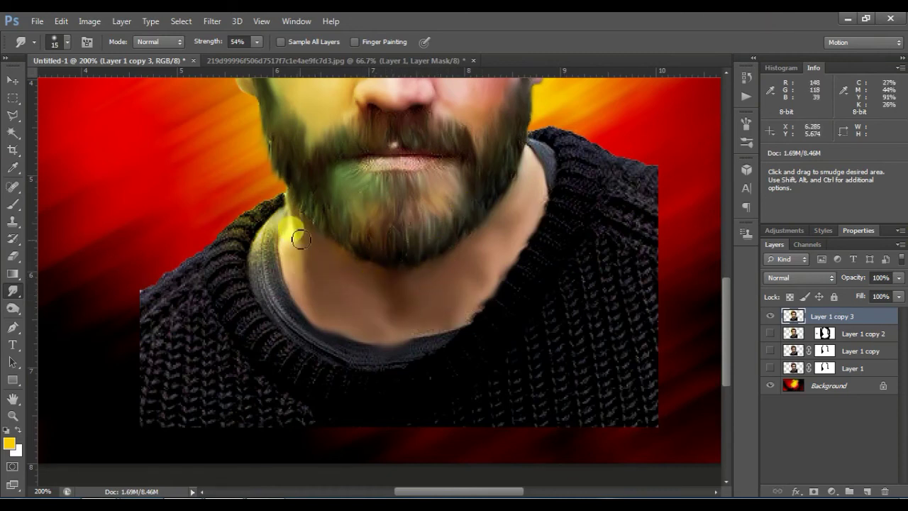
# Smudge the grey shirt collar with a 15 px brush and soften both sides of the sweater with a 110 px brush.
pyautogui.moveTo(277, 286)
pyautogui.mouseDown()
pyautogui.moveTo(258, 276)
pyautogui.moveTo(287, 333)
pyautogui.mouseUp()
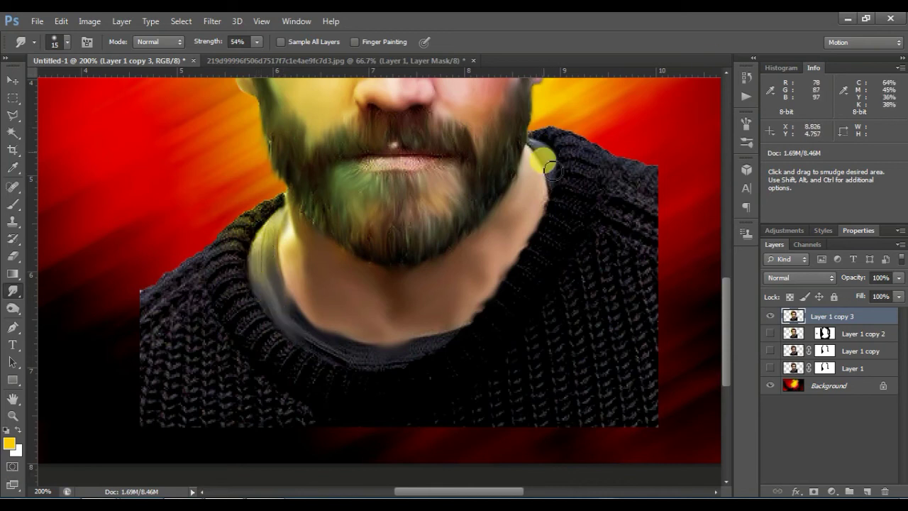
pyautogui.scroll(-3, 549, 167)
pyautogui.scroll(1, 290, 251)
pyautogui.rightClick(206, 276)
pyautogui.moveTo(240, 308); pyautogui.dragTo(266, 308)
pyautogui.moveTo(104, 213)
pyautogui.mouseDown()
pyautogui.moveTo(110, 235)
pyautogui.moveTo(160, 298)
pyautogui.moveTo(220, 307)
pyautogui.mouseUp()
pyautogui.moveTo(603, 298)
pyautogui.mouseDown()
pyautogui.moveTo(598, 99)
pyautogui.moveTo(515, 297)
pyautogui.mouseUp()
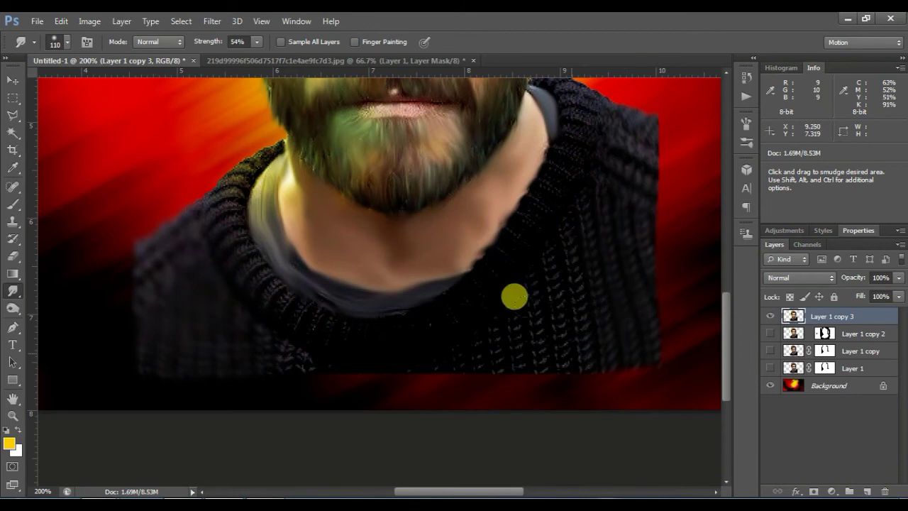
# Duplicate the Background layer, place the copy above all other layers and set its opacity to 67%.
pyautogui.hotkey('ctrl', '0')
pyautogui.click(842, 390)
pyautogui.hotkey('ctrl', 'j')
pyautogui.moveTo(839, 389); pyautogui.dragTo(835, 282)
pyautogui.hotkey('ctrl', '-')
pyautogui.hotkey('ctrl', '-')
pyautogui.click(859, 283)
# Move the background copy down so that it covers the lower half of the portrait.
pyautogui.press('v')
pyautogui.moveTo(510, 249); pyautogui.dragTo(489, 341)
pyautogui.hotkey('ctrl', '+')
pyautogui.hotkey('ctrl', '+')
# Erase the background copy over the face and along its hard upper edge with a soft 150 px eraser.
pyautogui.press('e')
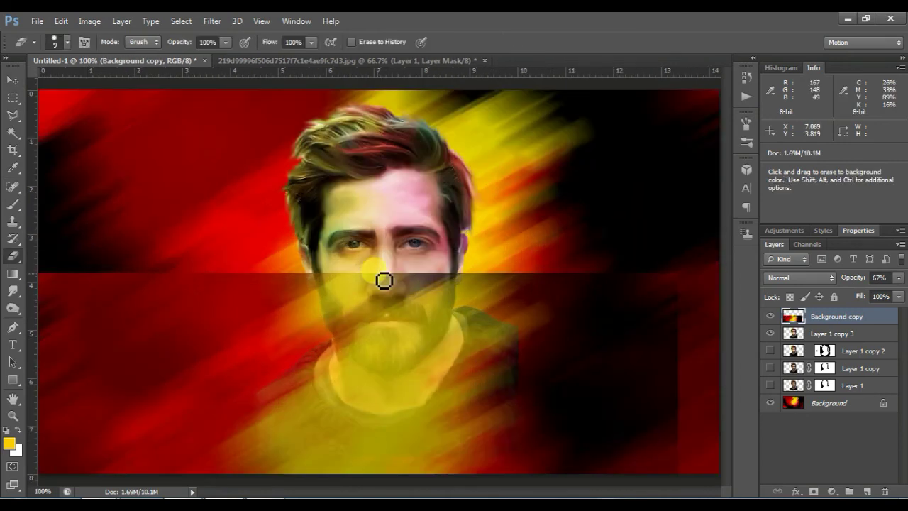
pyautogui.press(']')
pyautogui.press(']')
pyautogui.press(']')
pyautogui.press(']')
pyautogui.click(379, 306)
pyautogui.rightClick(381, 306)
pyautogui.click(407, 404)
pyautogui.moveTo(368, 312); pyautogui.dragTo(318, 218)
pyautogui.moveTo(434, 298)
pyautogui.mouseDown()
pyautogui.moveTo(387, 248)
pyautogui.moveTo(756, 208)
pyautogui.mouseUp()
pyautogui.hotkey('ctrl', '-')
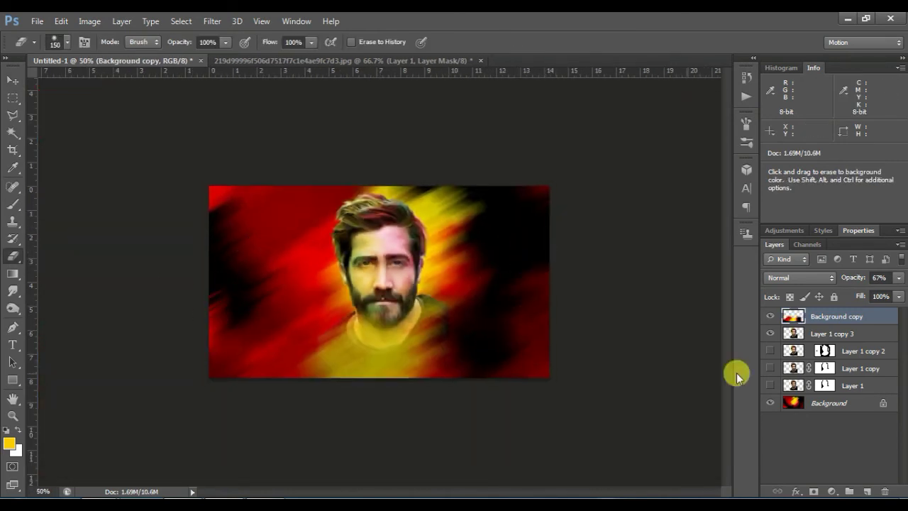
# Erase the background copy over the beard, neck and sweater.
pyautogui.moveTo(410, 323)
pyautogui.mouseDown()
pyautogui.moveTo(345, 319)
pyautogui.moveTo(387, 322)
pyautogui.mouseUp()
pyautogui.hotkey('ctrl', '+')
pyautogui.hotkey('ctrl', '+')
pyautogui.moveTo(355, 418)
pyautogui.mouseDown()
pyautogui.moveTo(283, 385)
pyautogui.moveTo(457, 342)
pyautogui.moveTo(371, 399)
pyautogui.moveTo(381, 439)
pyautogui.moveTo(304, 404)
pyautogui.moveTo(319, 328)
pyautogui.moveTo(394, 341)
pyautogui.moveTo(324, 395)
pyautogui.mouseUp()
# Fade the lower edges of the sweater on Layer 1 copy 3 with a 46 px eraser.
pyautogui.click(844, 333)
pyautogui.rightClick(443, 377)
pyautogui.moveTo(545, 352); pyautogui.dragTo(560, 354)
pyautogui.press('Return')
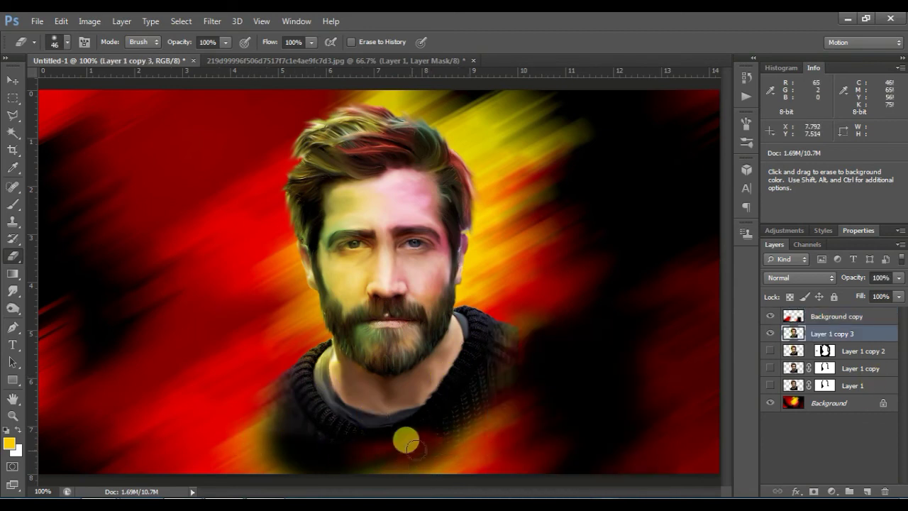
pyautogui.hotkey('ctrl', '-')
pyautogui.hotkey('ctrl', '+')
pyautogui.hotkey('ctrl', '+')
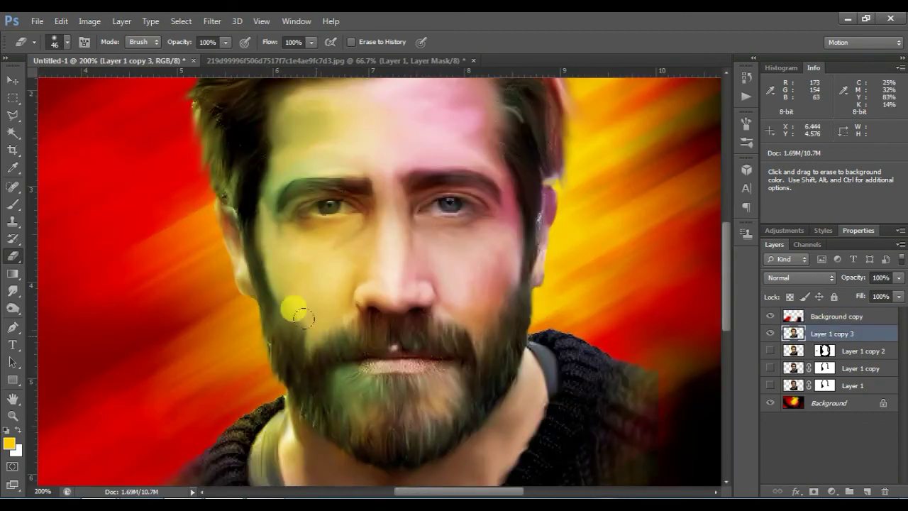
# Touch up the grainy spots in the hair and along its left outline with a 9 px soft smudge brush.
pyautogui.click(13, 291)
pyautogui.rightClick(328, 250)
pyautogui.moveTo(353, 285); pyautogui.dragTo(345, 284)
pyautogui.press('Return')
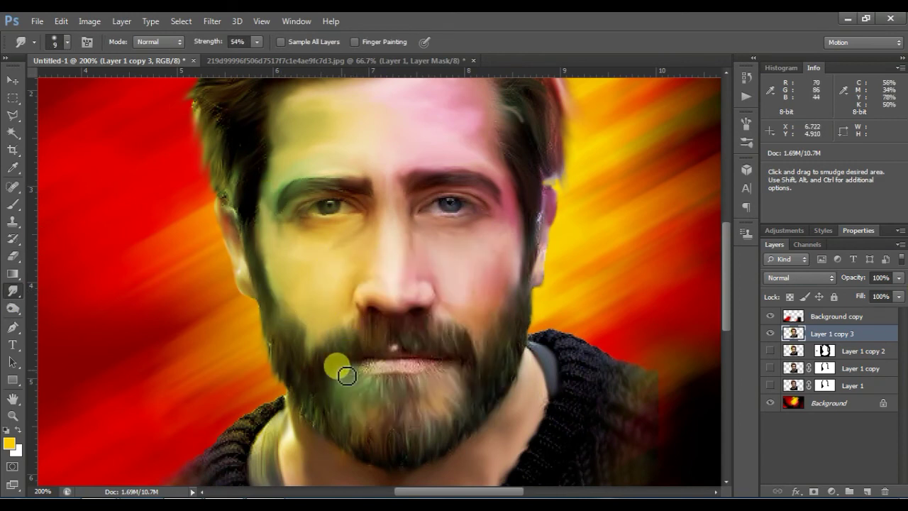
pyautogui.hotkey('ctrl', '+')
pyautogui.scroll(6, 117, 195)
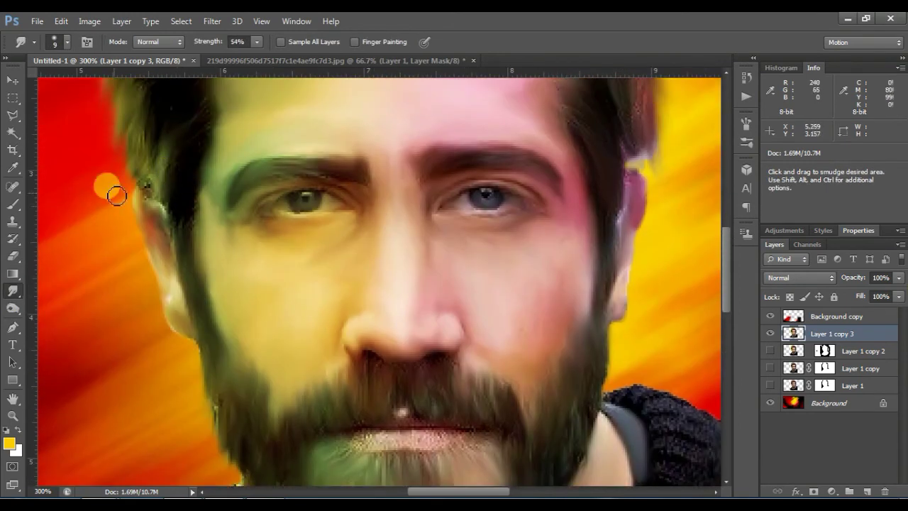
pyautogui.scroll(2, 131, 209)
pyautogui.scroll(1, 142, 218)
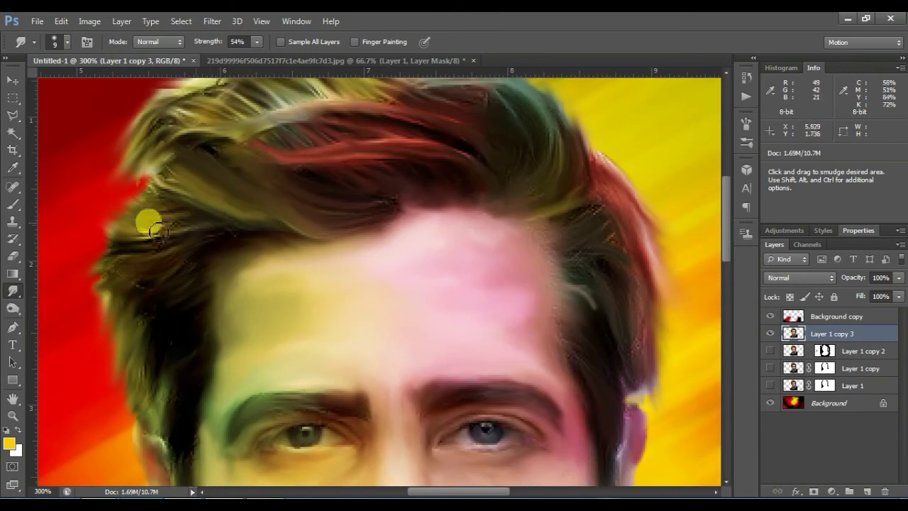
pyautogui.scroll(3, 282, 234)
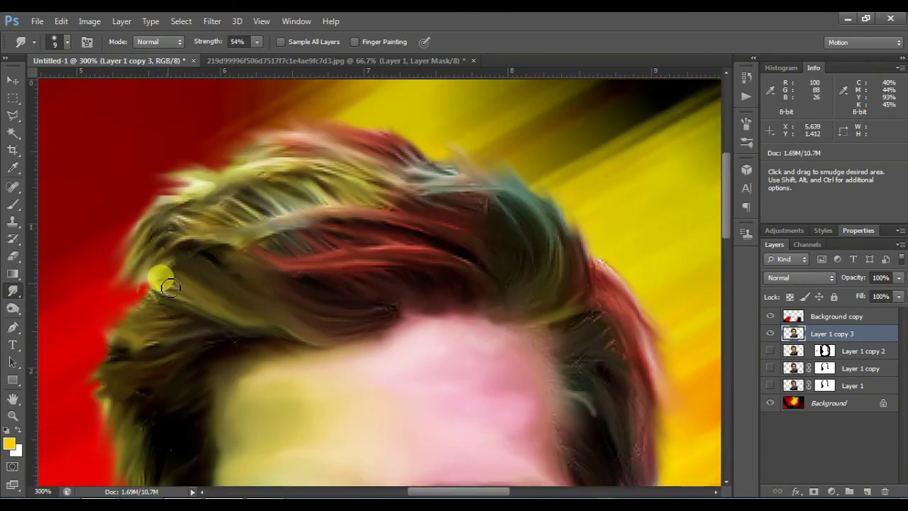
pyautogui.scroll(-2, 381, 305)
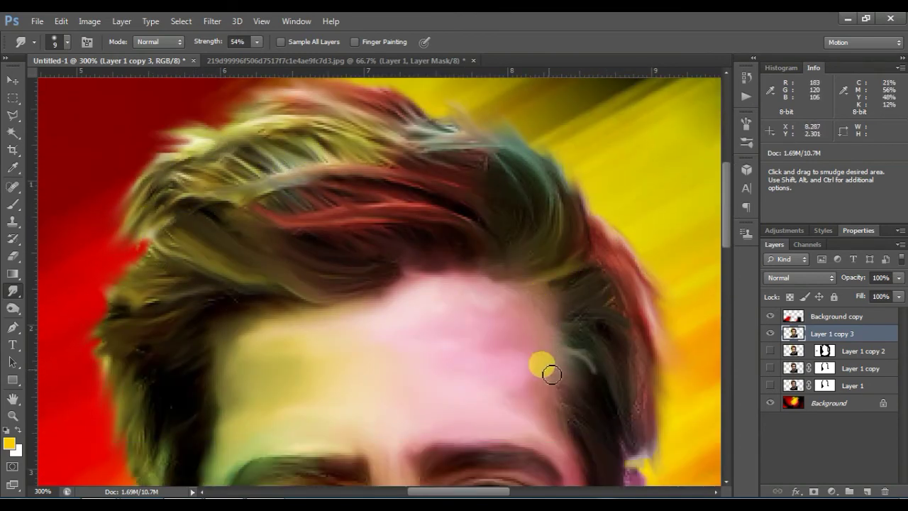
# Smudge the lips and the beard hairs bordering the mouth smooth.
pyautogui.scroll(-4, 552, 373)
pyautogui.scroll(-5, 365, 255)
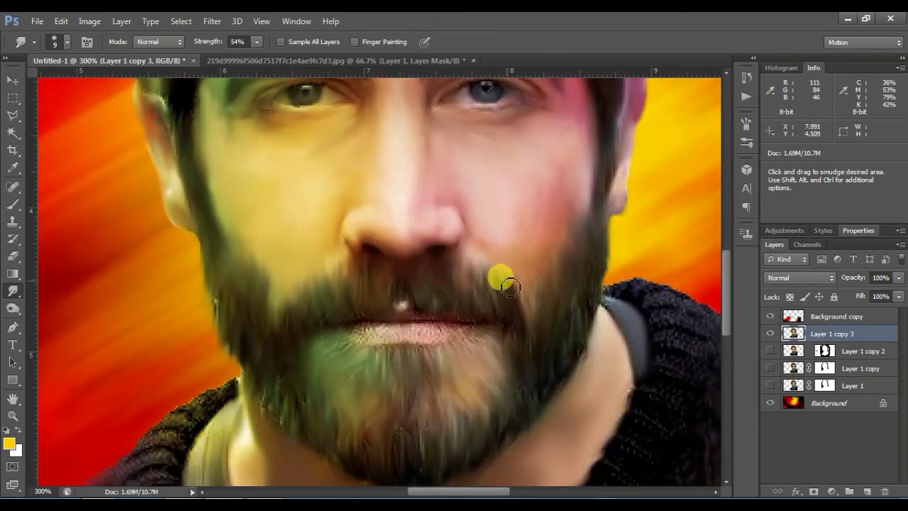
pyautogui.moveTo(441, 331)
pyautogui.mouseDown()
pyautogui.moveTo(399, 341)
pyautogui.moveTo(426, 335)
pyautogui.moveTo(377, 332)
pyautogui.moveTo(465, 347)
pyautogui.mouseUp()
pyautogui.moveTo(432, 315)
pyautogui.mouseDown()
pyautogui.moveTo(366, 324)
pyautogui.moveTo(508, 320)
pyautogui.moveTo(522, 351)
pyautogui.mouseUp()
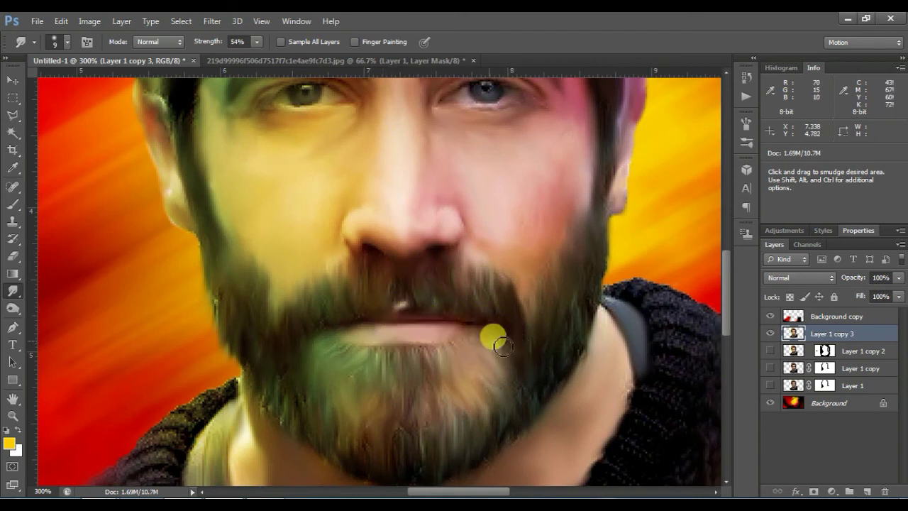
# Smudge the beard's lower edge into the neck, and clean up its outline along both sides of the jaw.
pyautogui.scroll(-3, 340, 473)
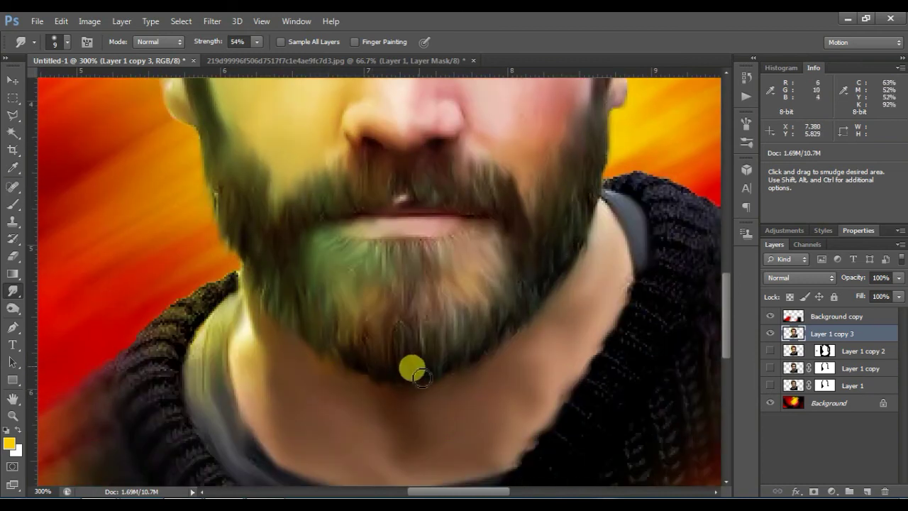
pyautogui.moveTo(368, 372)
pyautogui.mouseDown()
pyautogui.moveTo(417, 362)
pyautogui.moveTo(399, 389)
pyautogui.moveTo(500, 339)
pyautogui.moveTo(589, 234)
pyautogui.moveTo(601, 168)
pyautogui.mouseUp()
pyautogui.scroll(1, 250, 290)
pyautogui.scroll(3, 211, 257)
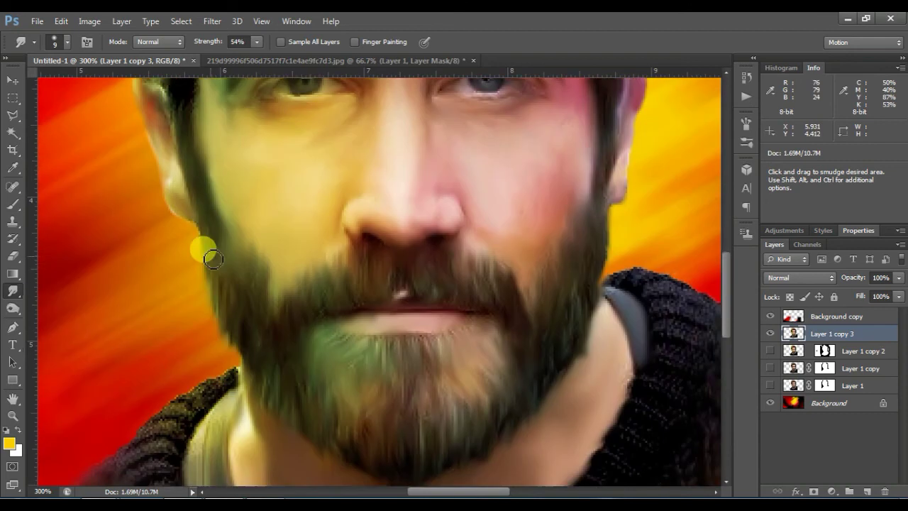
# Smudge the sweater's knit texture on both sides of the collar smooth with a 20 px brush at 54% strength.
pyautogui.scroll(-5, 235, 300)
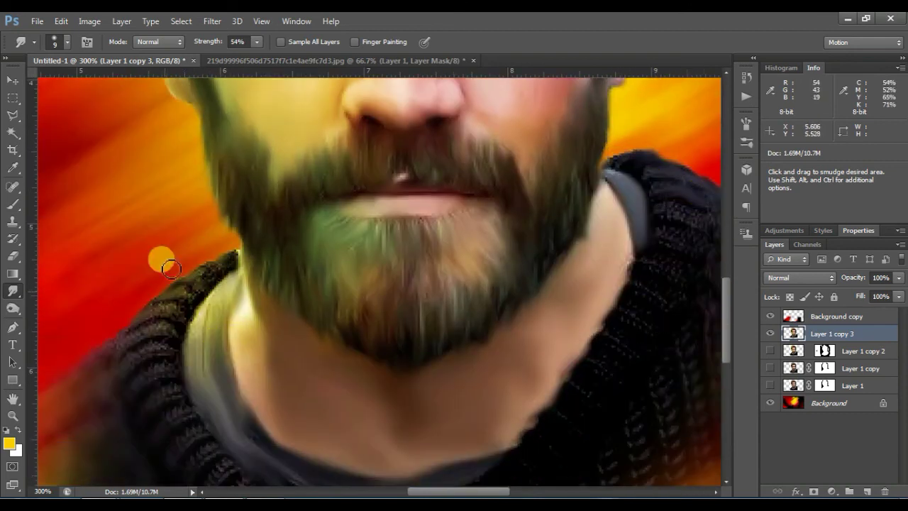
pyautogui.press(']')
pyautogui.press(']')
pyautogui.moveTo(692, 219)
pyautogui.mouseDown()
pyautogui.moveTo(658, 245)
pyautogui.moveTo(648, 301)
pyautogui.moveTo(622, 349)
pyautogui.moveTo(637, 386)
pyautogui.mouseUp()
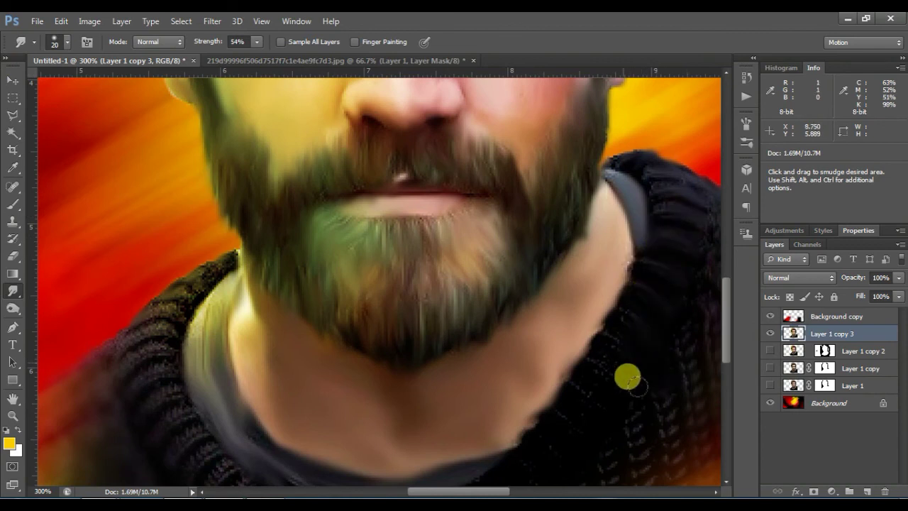
pyautogui.scroll(-4, 176, 303)
pyautogui.moveTo(186, 311)
pyautogui.mouseDown()
pyautogui.moveTo(263, 404)
pyautogui.moveTo(305, 413)
pyautogui.mouseUp()
# Examine the painted face up close and the whole composition for remaining rough areas.
pyautogui.hotkey('ctrl', '-')
pyautogui.hotkey('ctrl', '-')
pyautogui.hotkey('ctrl', '-')
pyautogui.hotkey('ctrl', '+')
pyautogui.hotkey('ctrl', '+')
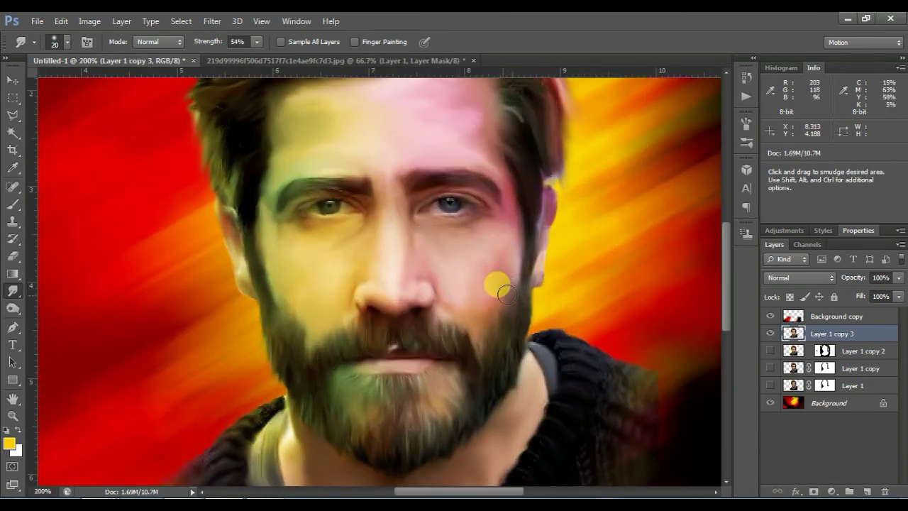
pyautogui.hotkey('ctrl', '-')
pyautogui.hotkey('ctrl', '-')
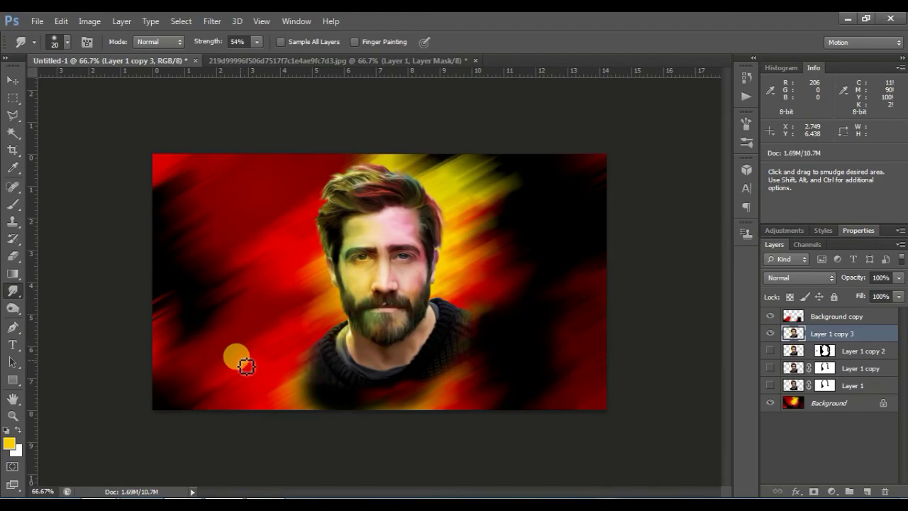
# Save the layered document in Photoshop format as Digital paint3 in the digital paint folder.
pyautogui.hotkey('ctrl', 's')
pyautogui.click(218, 332)
pyautogui.click(216, 334)
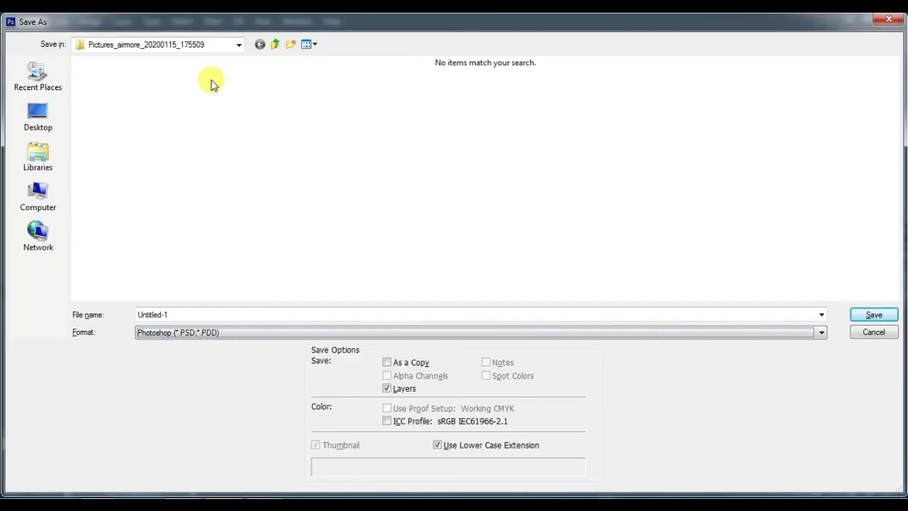
pyautogui.click(274, 44)
pyautogui.doubleClick(180, 130)
pyautogui.click(387, 99)
pyautogui.click(181, 314)
pyautogui.press('BackSpace')
pyautogui.write('3')
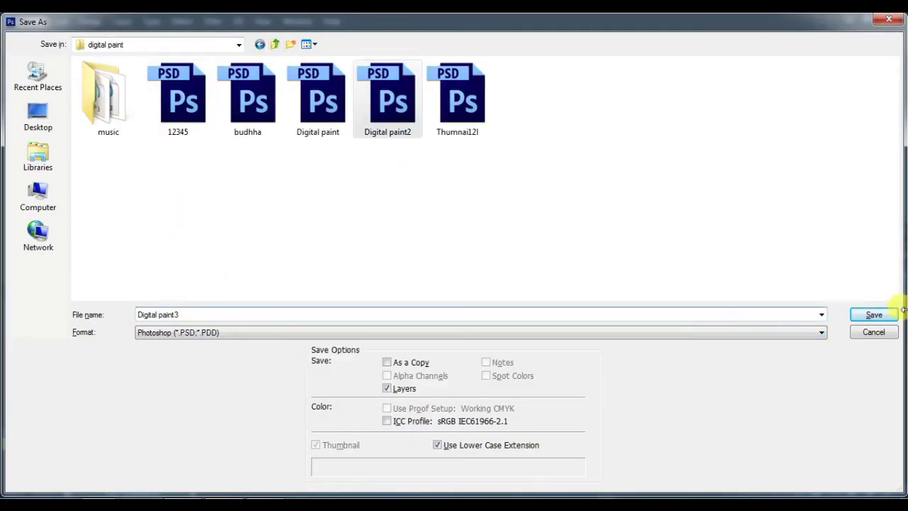
pyautogui.click(873, 314)
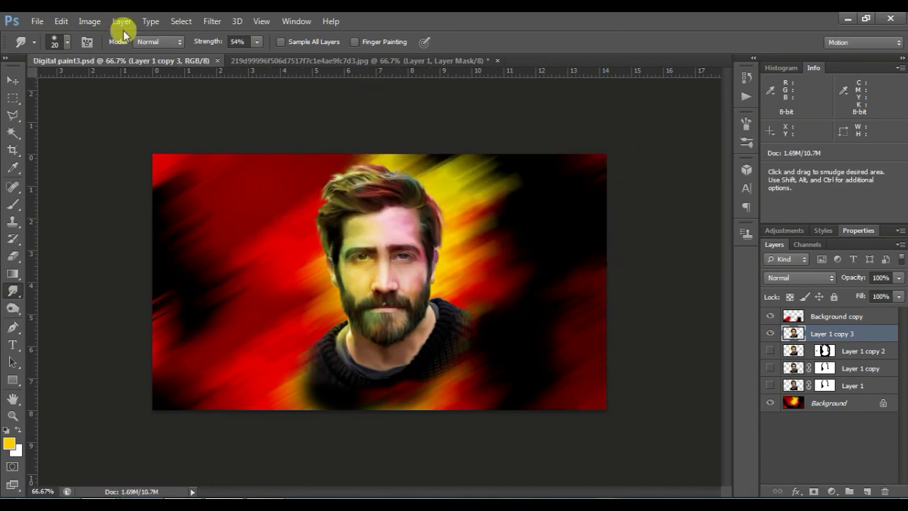
# Save a JPEG copy named Digital paint3.jpg in the digital paint folder, accepting the JPEG options.
pyautogui.click(37, 20)
pyautogui.click(25, 181)
pyautogui.click(260, 44)
pyautogui.click(192, 332)
pyautogui.click(206, 220)
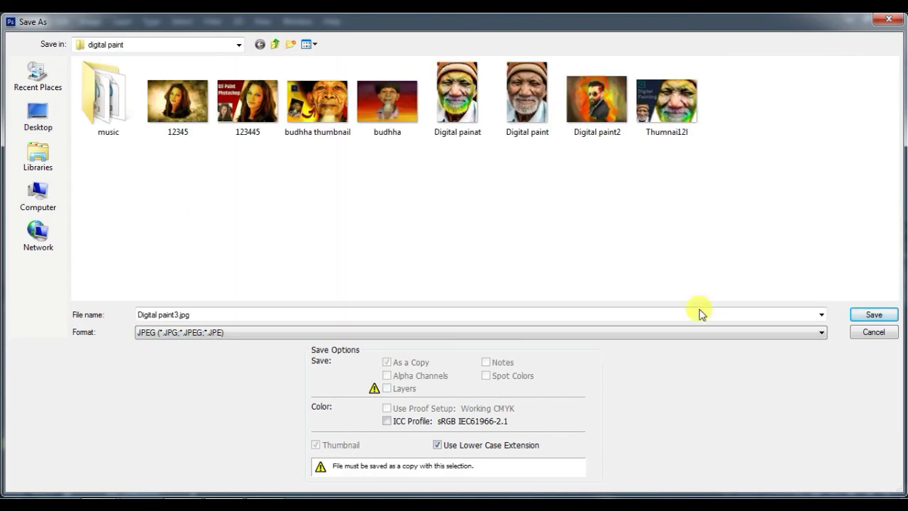
pyautogui.click(873, 314)
pyautogui.click(537, 135)
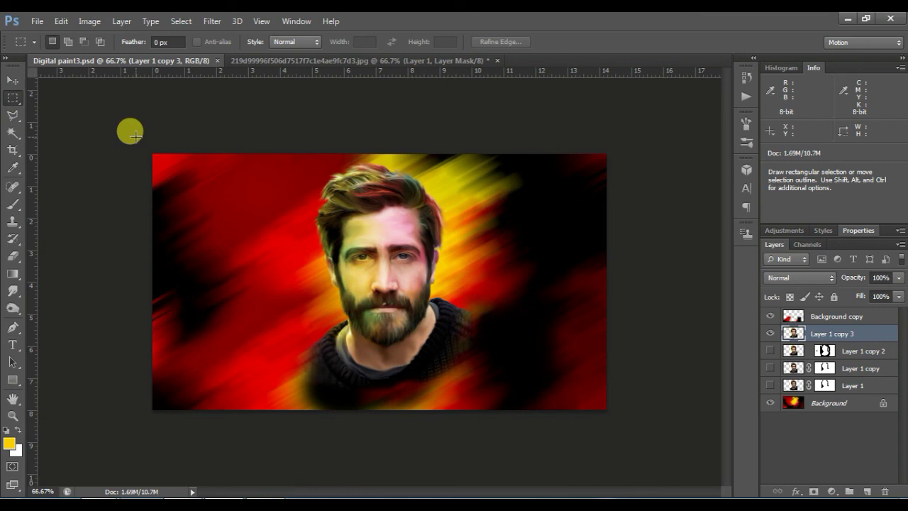
# Smudge the edge of the lower lip into the beard hairs beneath it with the 20 px Smudge tool.
pyautogui.hotkey('ctrl', '+')
pyautogui.hotkey('ctrl', '+')
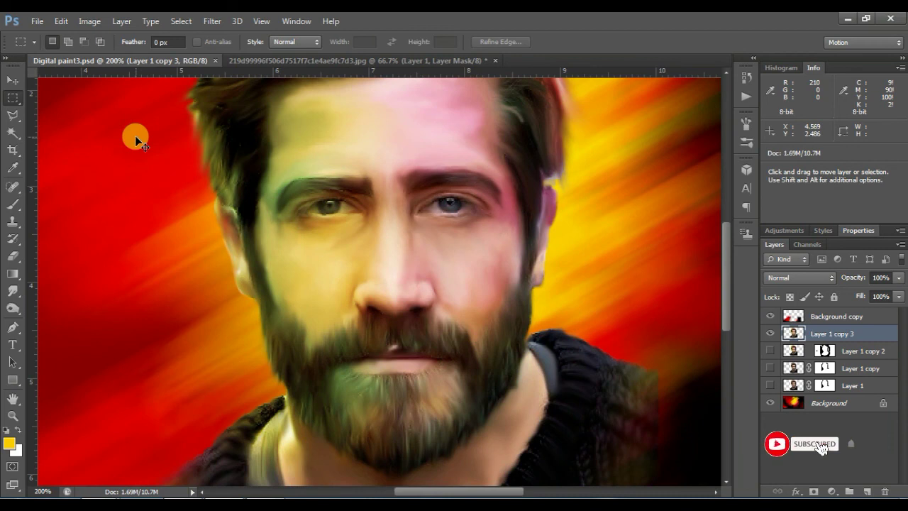
pyautogui.hotkey('ctrl', '+')
pyautogui.scroll(-4, 222, 286)
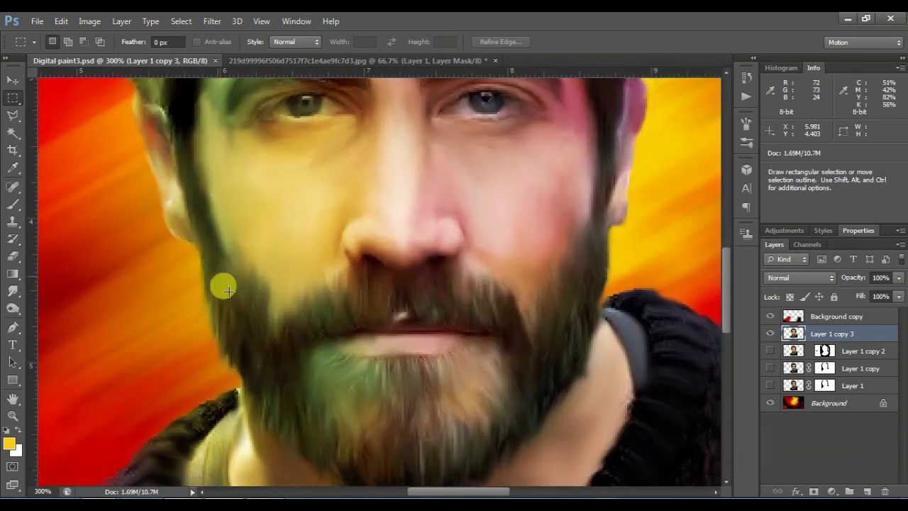
pyautogui.click(13, 291)
pyautogui.moveTo(454, 272); pyautogui.dragTo(471, 263)
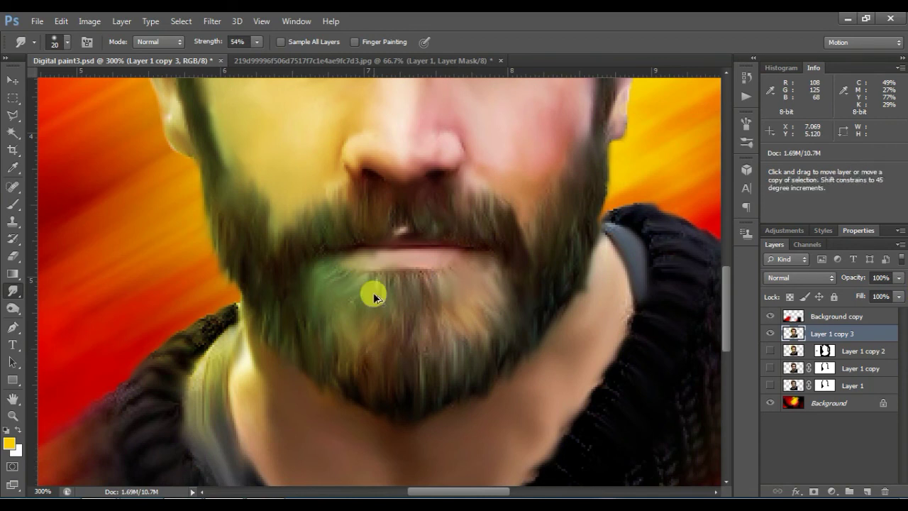